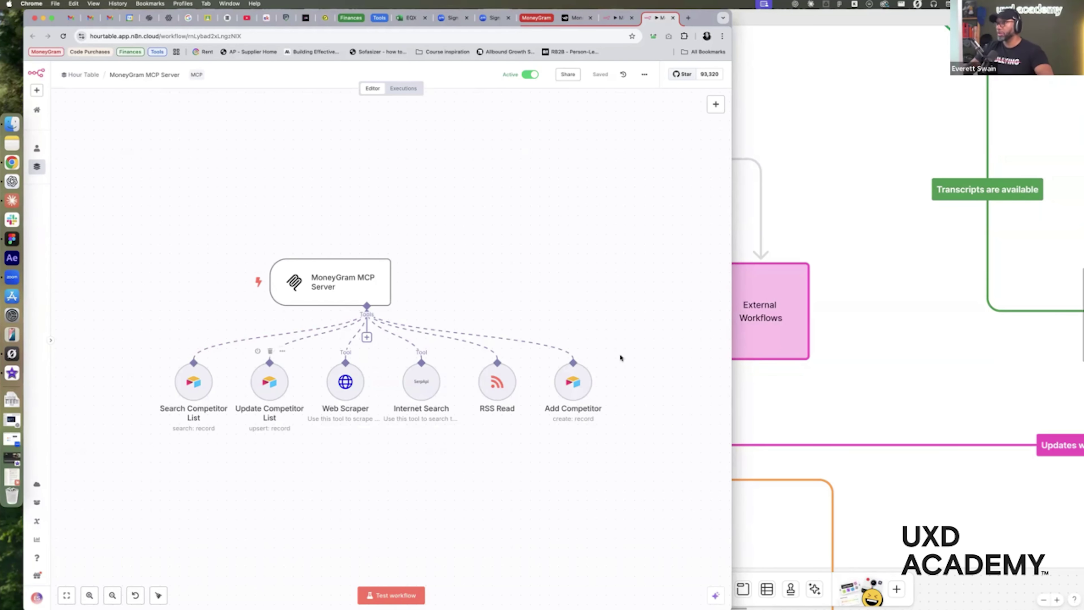
# Switch to the MoneyGram Process Map in FigJam and examine the Insights and Considerations columns of the completed Competitor List
pyautogui.click(920, 382)
pyautogui.scroll(-5, 895, 387)
pyautogui.hscroll(7, 888, 382)
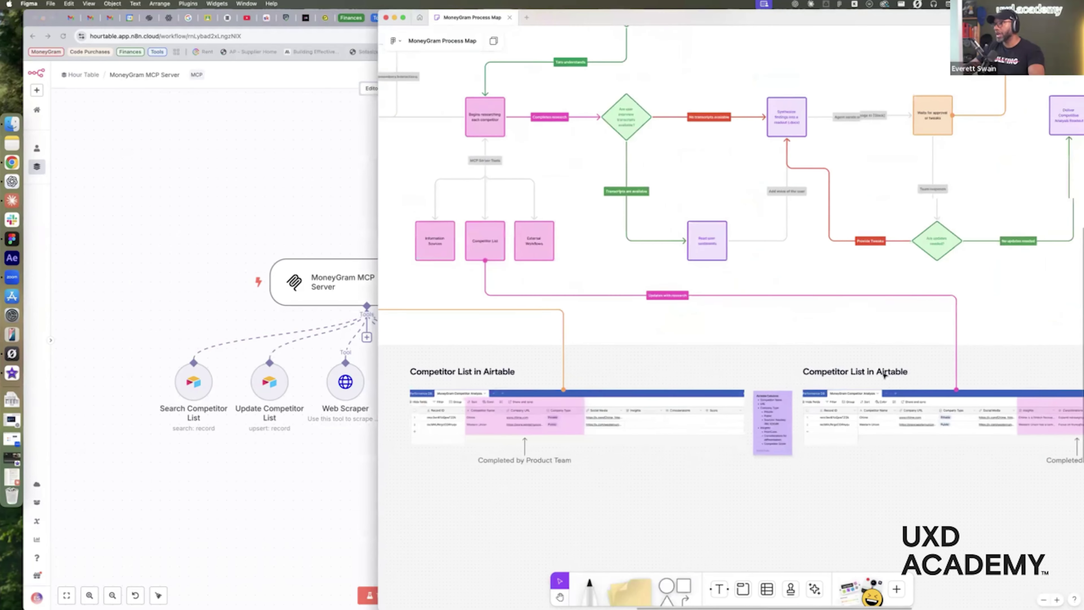
pyautogui.hscroll(-3, 871, 386)
pyautogui.hscroll(5, 869, 385)
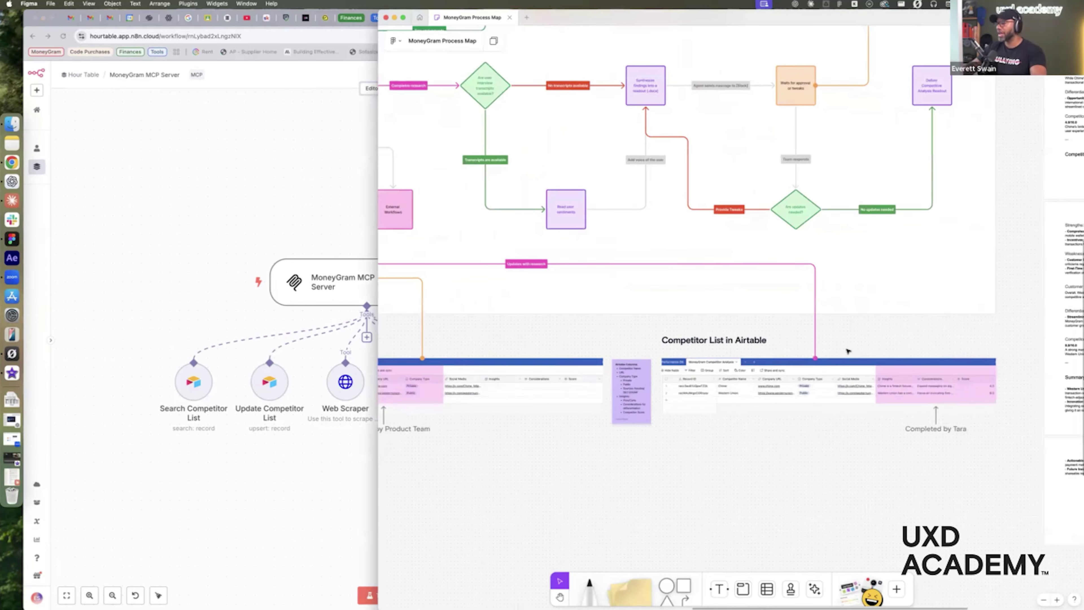
pyautogui.scroll(10, 934, 393)
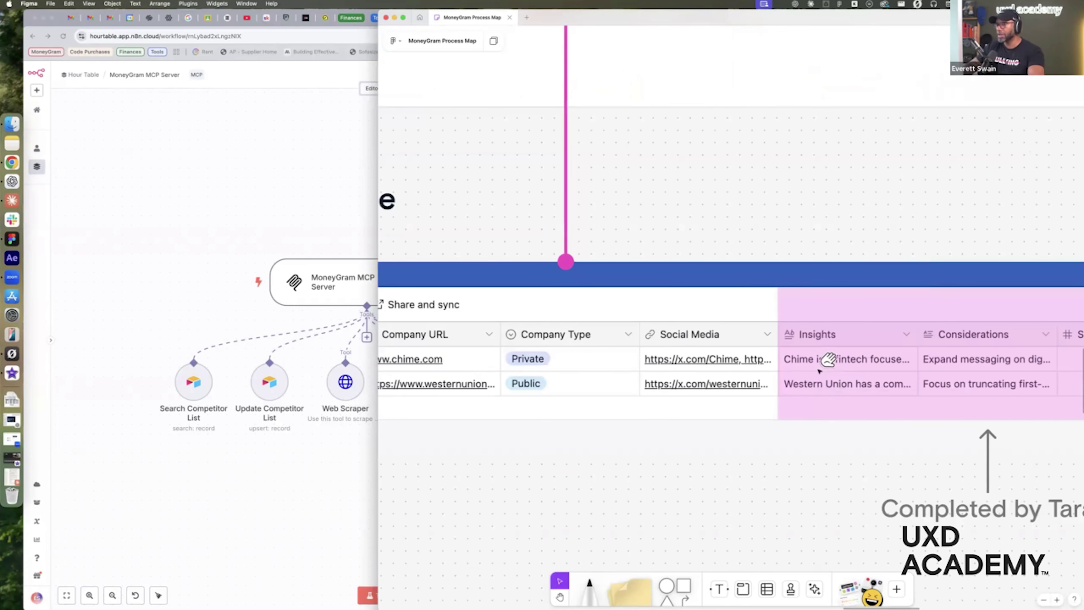
# Compare the MCP server tools in the n8n workflow with the Competitor List columns, from Record ID to Score
pyautogui.click(292, 435)
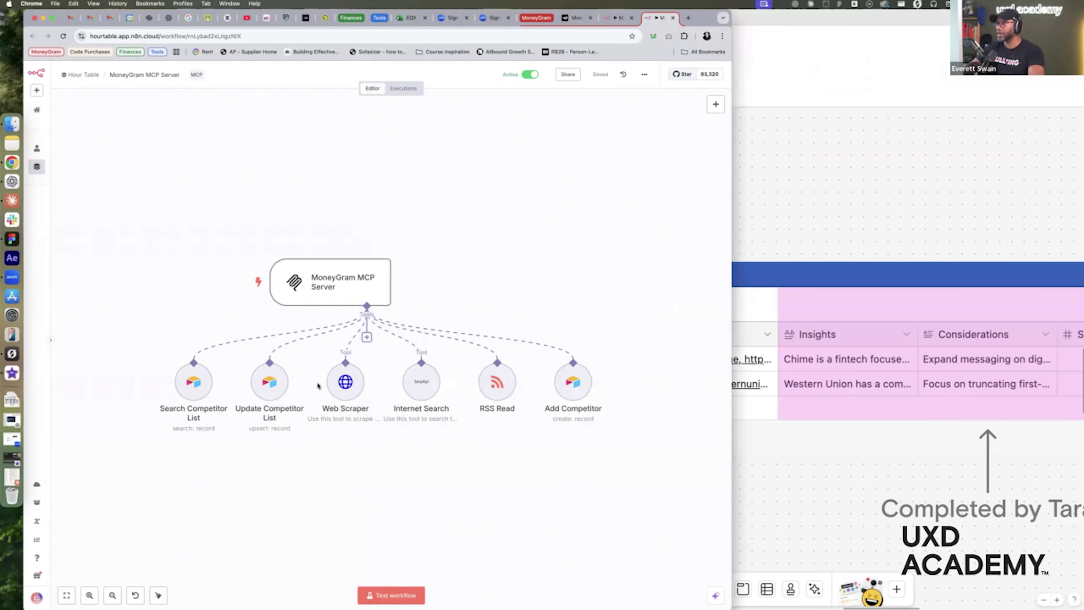
pyautogui.click(859, 217)
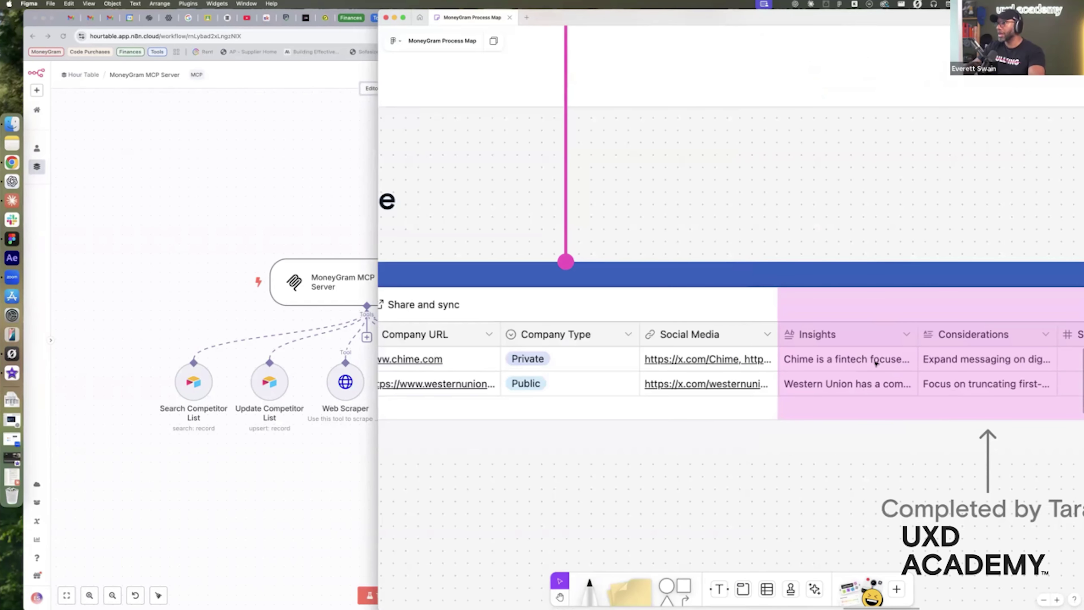
pyautogui.hscroll(8, 875, 363)
pyautogui.hscroll(-4, 896, 385)
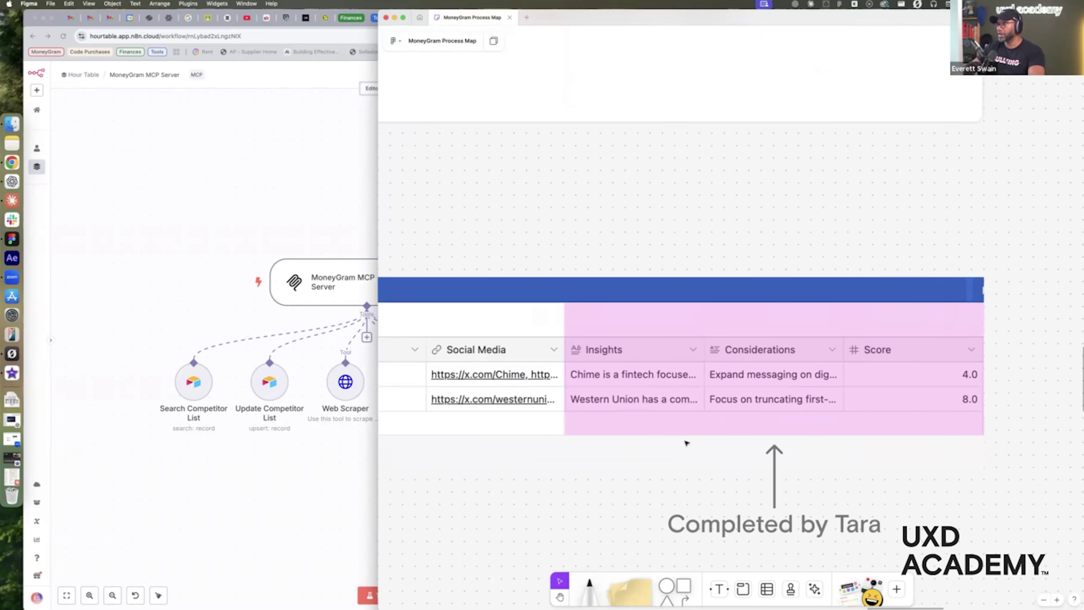
pyautogui.click(233, 513)
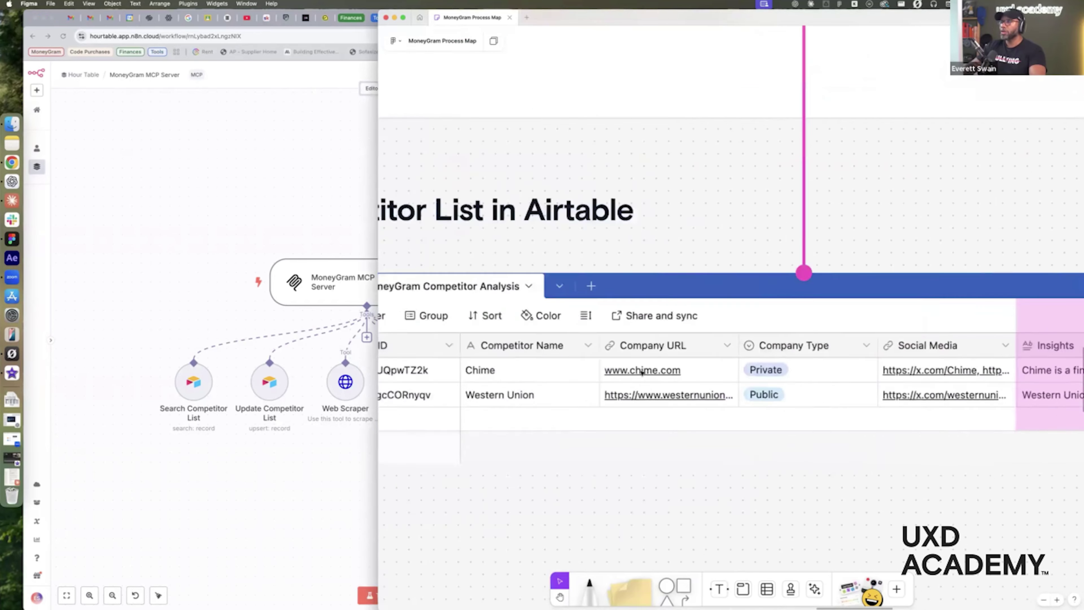
pyautogui.hscroll(-8, 643, 373)
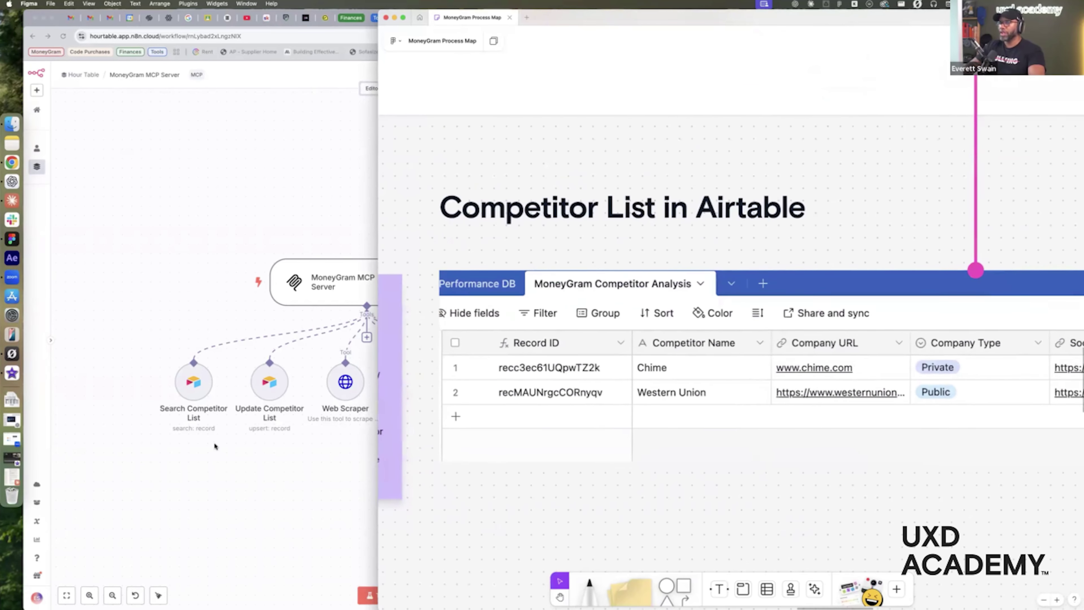
pyautogui.hscroll(4, 858, 368)
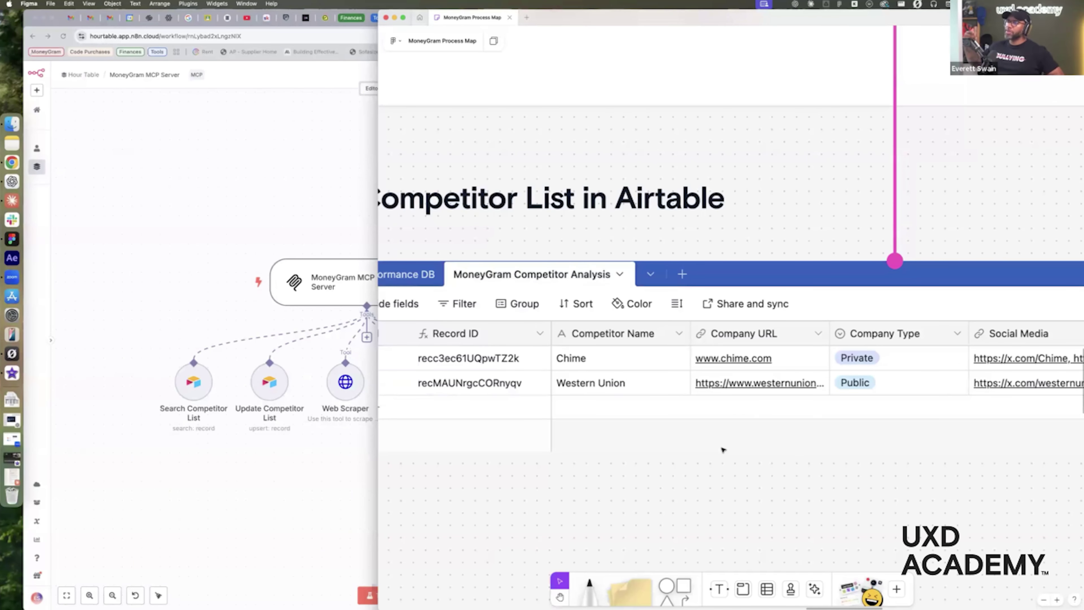
# Switch to the n8n workflow and review the Internet Search and Add Competitor tools of the MoneyGram MCP Server
pyautogui.click(290, 247)
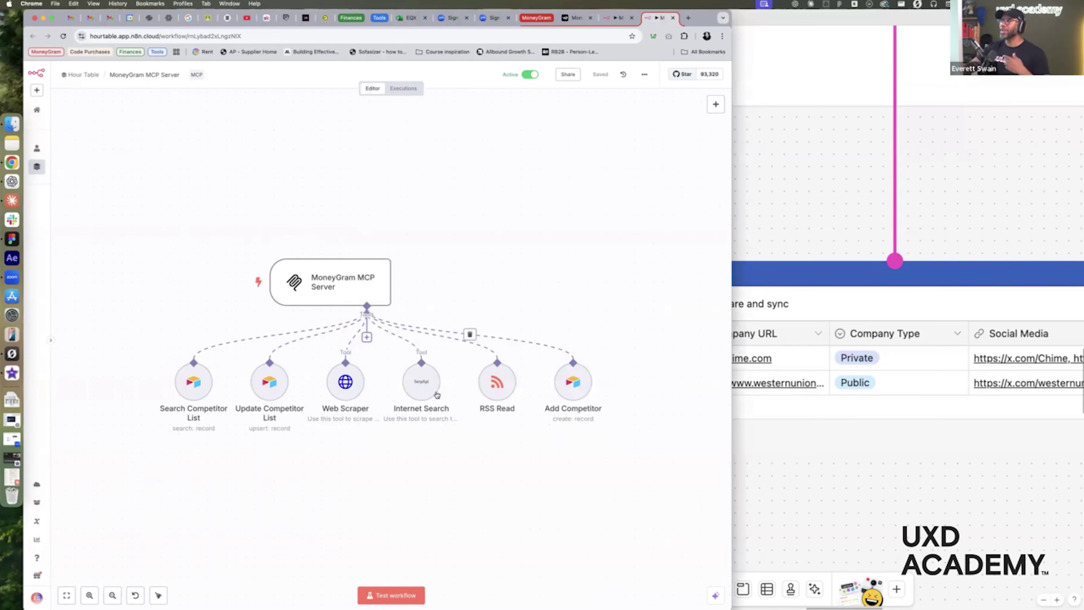
pyautogui.moveTo(423, 386)
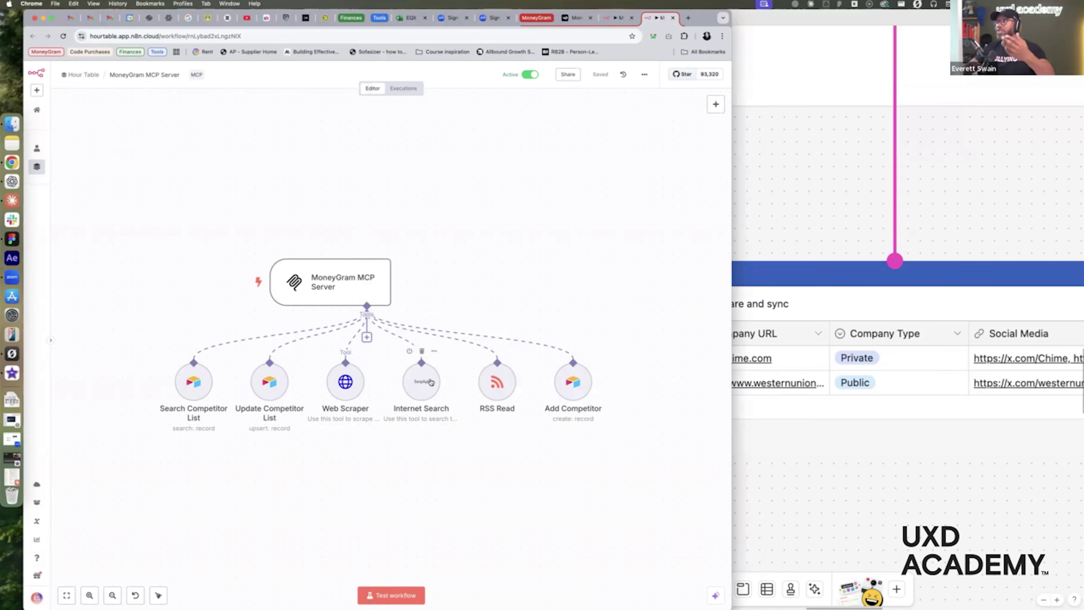
pyautogui.click(754, 368)
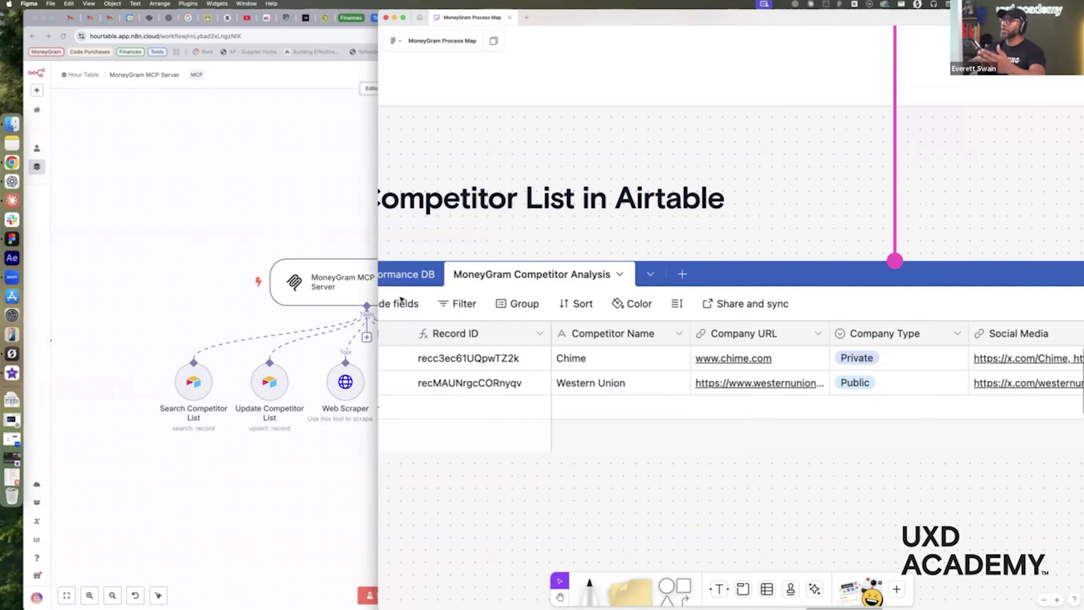
pyautogui.click(243, 217)
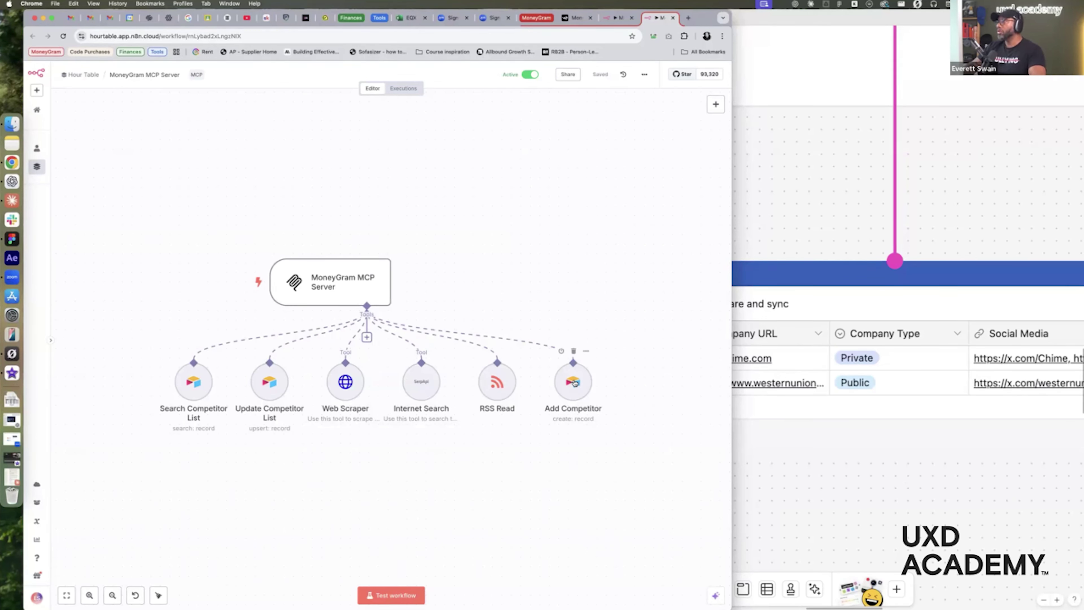
# Return to the process map and trace the flow between the Airtable competitor list, the competitor research process and the interview transcripts decision
pyautogui.click(787, 238)
pyautogui.scroll(-3, 766, 246)
pyautogui.scroll(10, 766, 246)
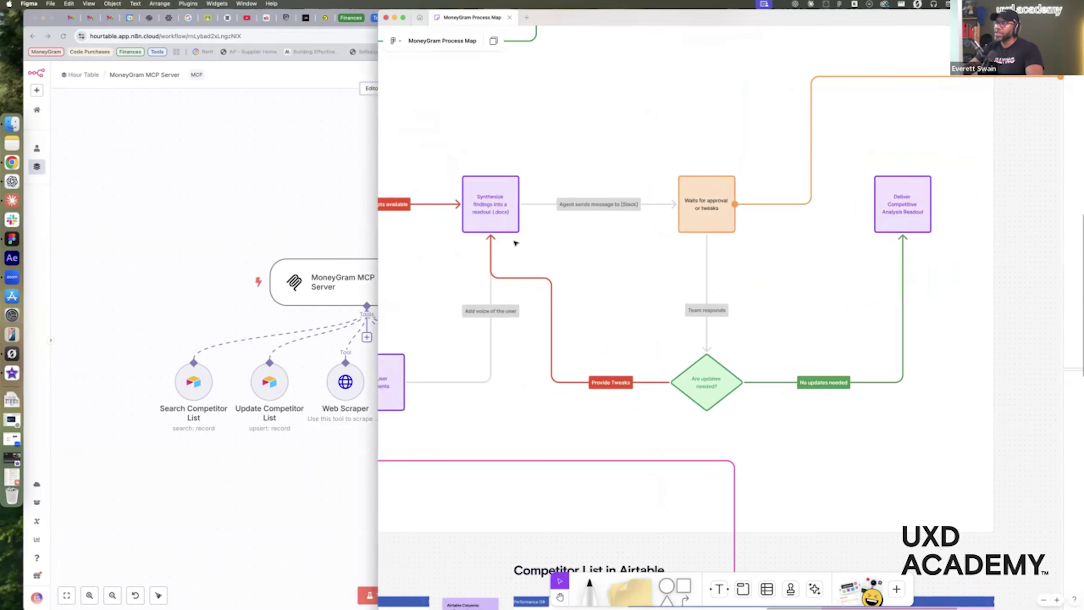
pyautogui.hscroll(-5, 515, 243)
pyautogui.scroll(-5, 772, 325)
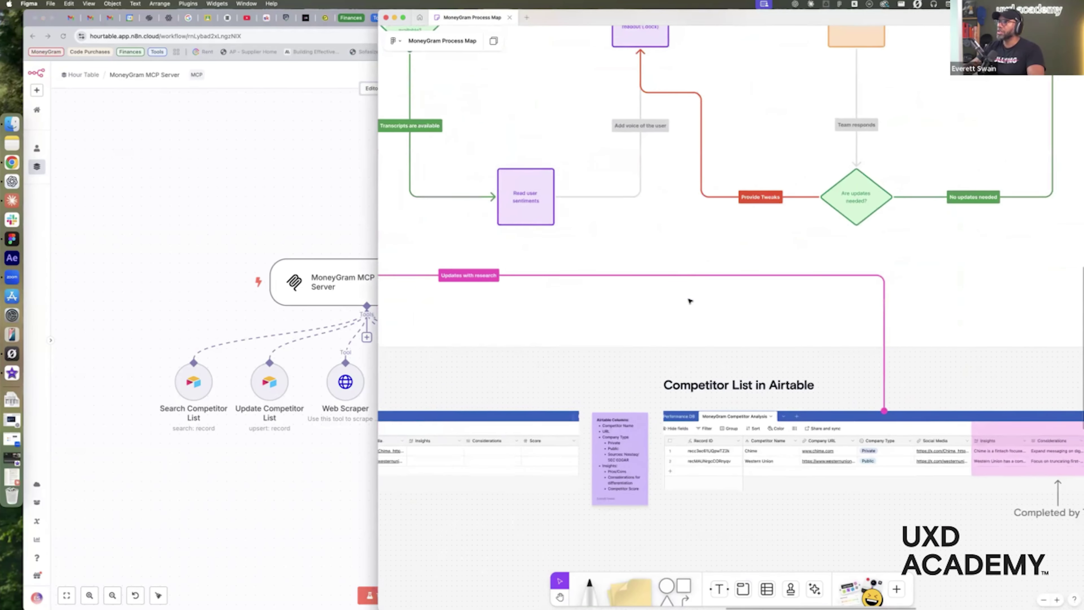
pyautogui.hscroll(4, 690, 301)
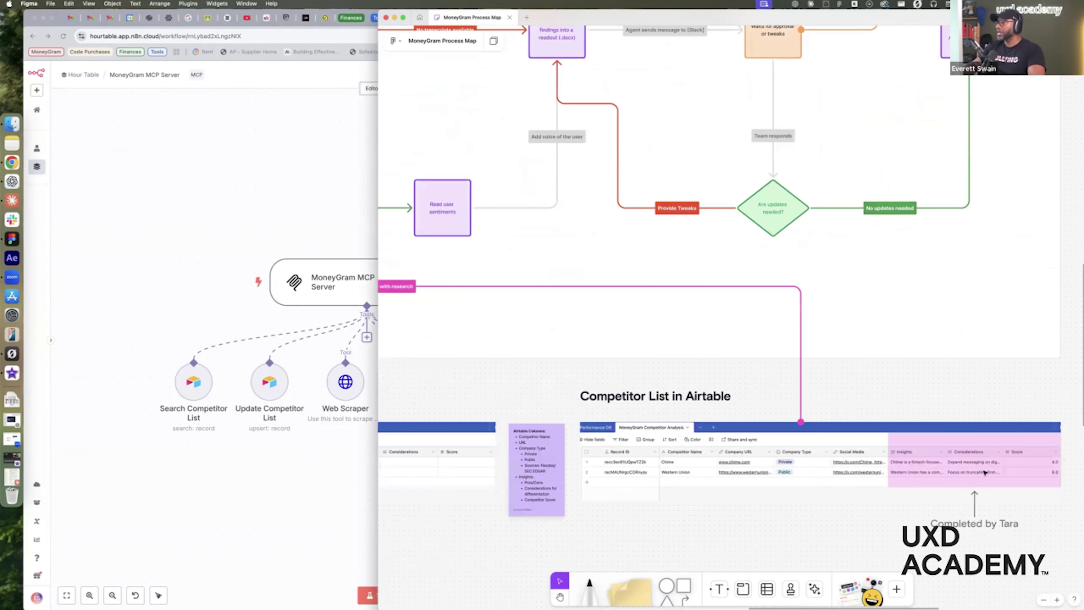
pyautogui.scroll(10, 615, 259)
pyautogui.hscroll(-4, 615, 259)
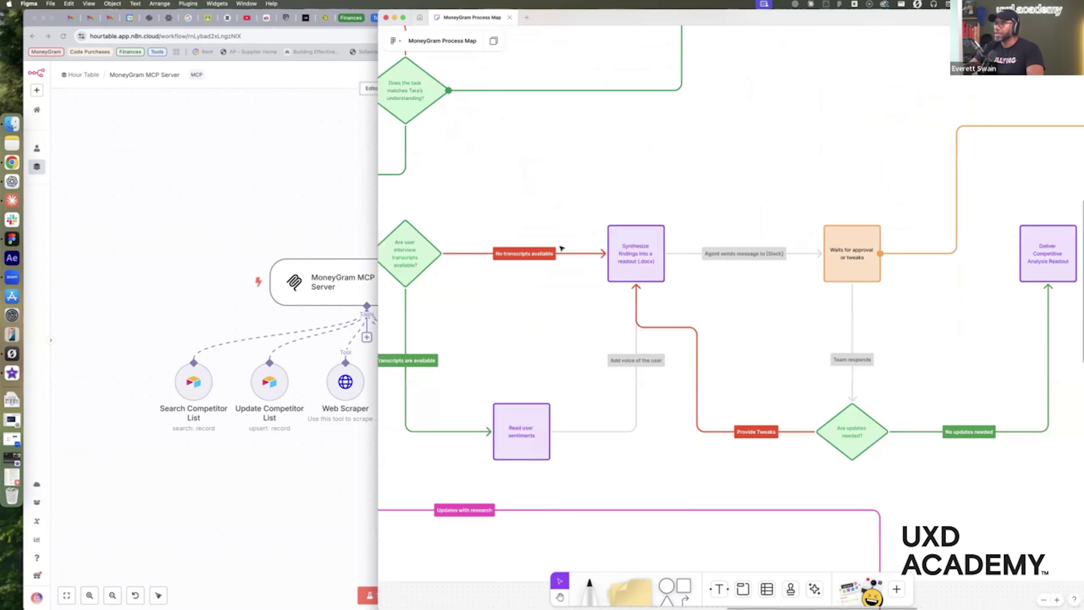
pyautogui.hscroll(-6, 475, 222)
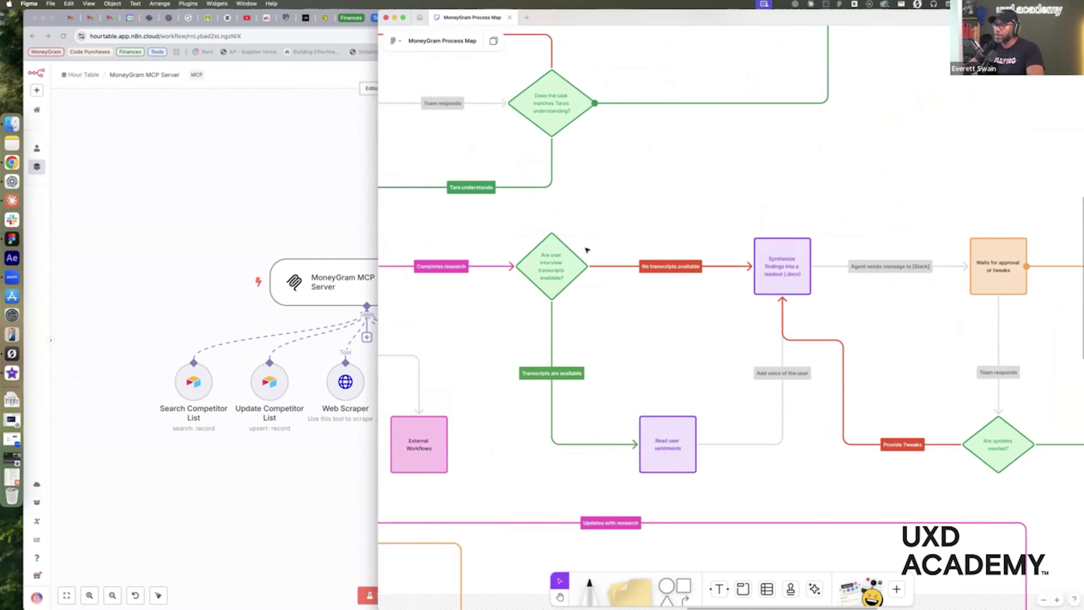
pyautogui.hscroll(-6, 587, 250)
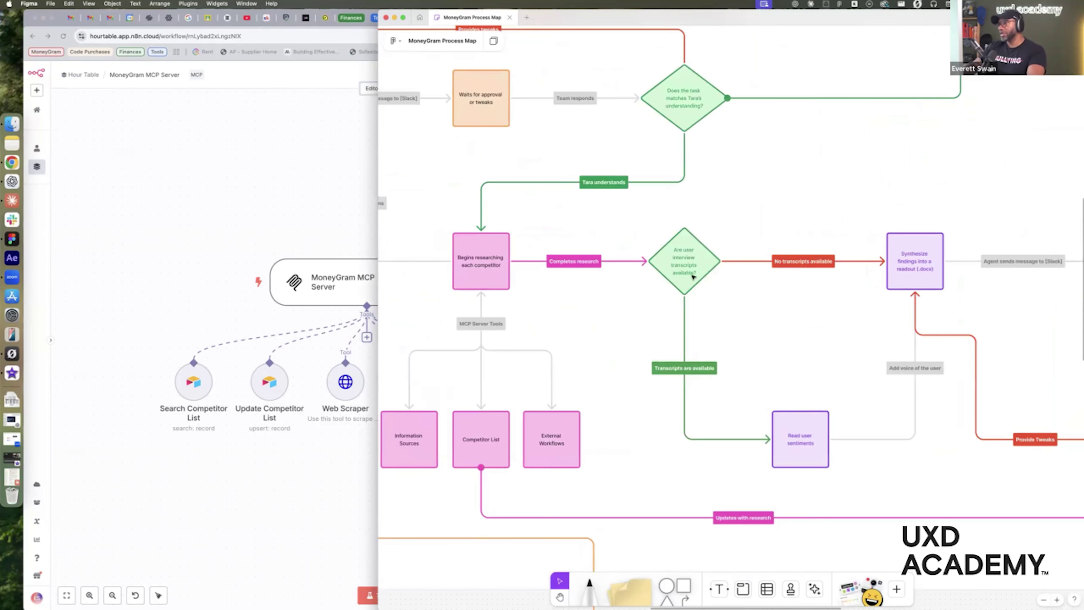
pyautogui.scroll(3, 693, 276)
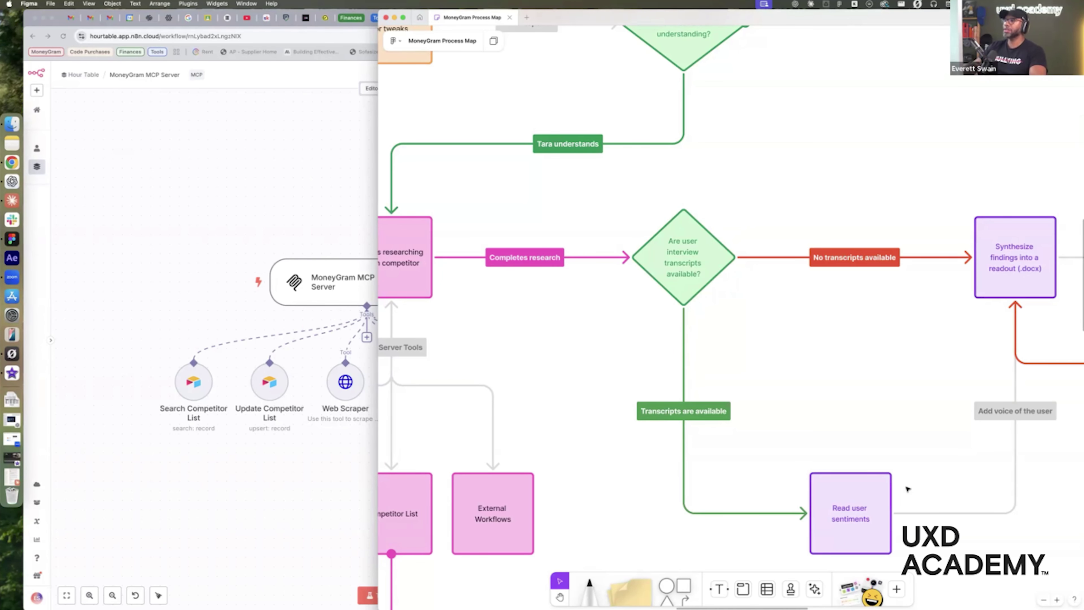
# Follow the process map from the transcripts decision through synthesizing the readout and the Slack message to the approval step
pyautogui.hscroll(4, 915, 444)
pyautogui.hscroll(4, 916, 444)
pyautogui.scroll(1, 855, 334)
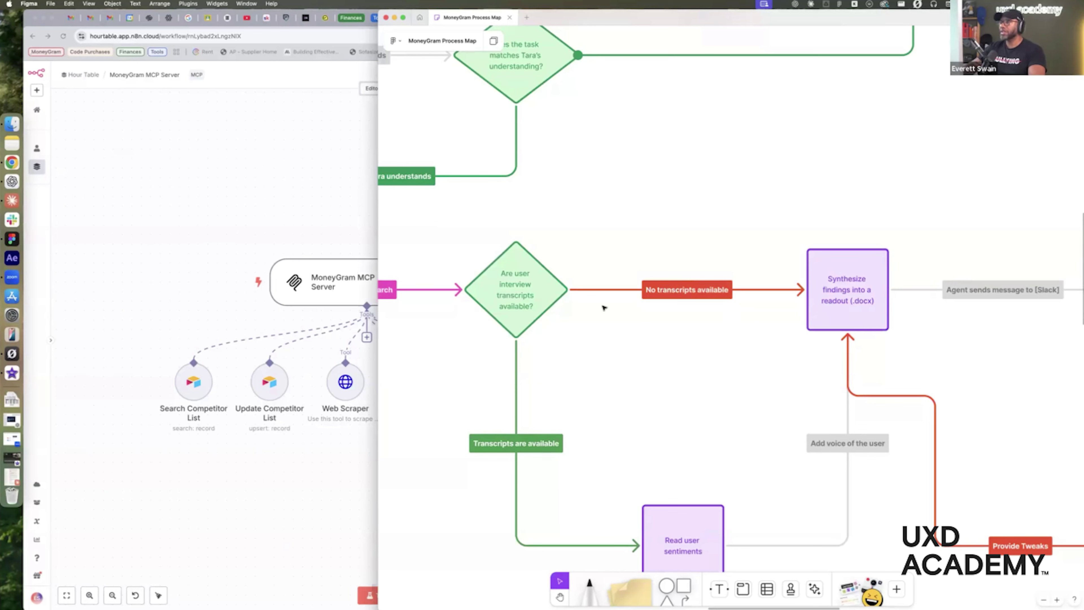
pyautogui.hscroll(-2, 833, 286)
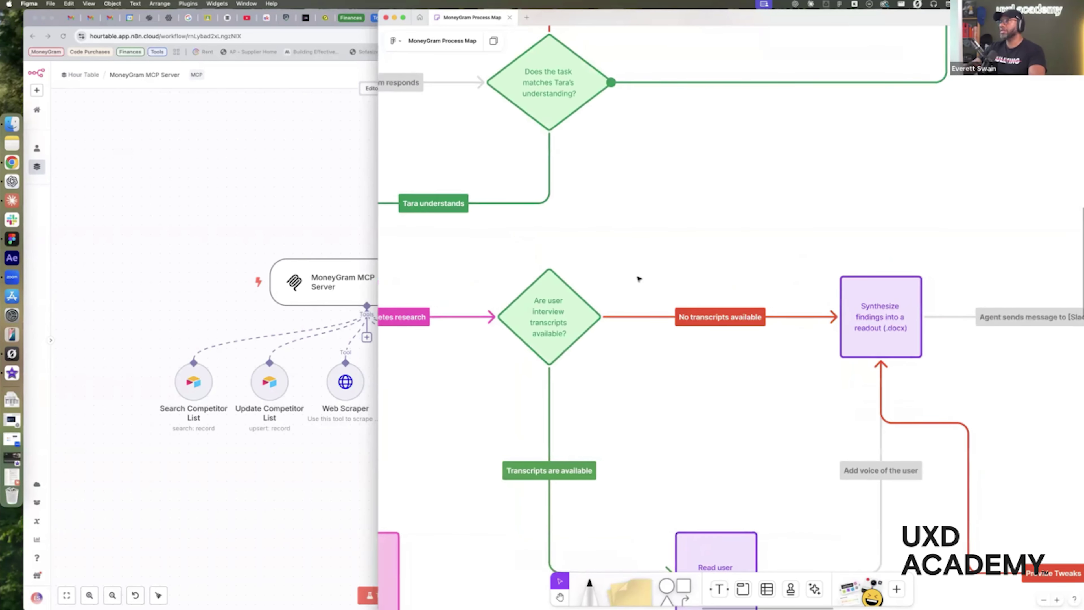
pyautogui.hscroll(7, 769, 284)
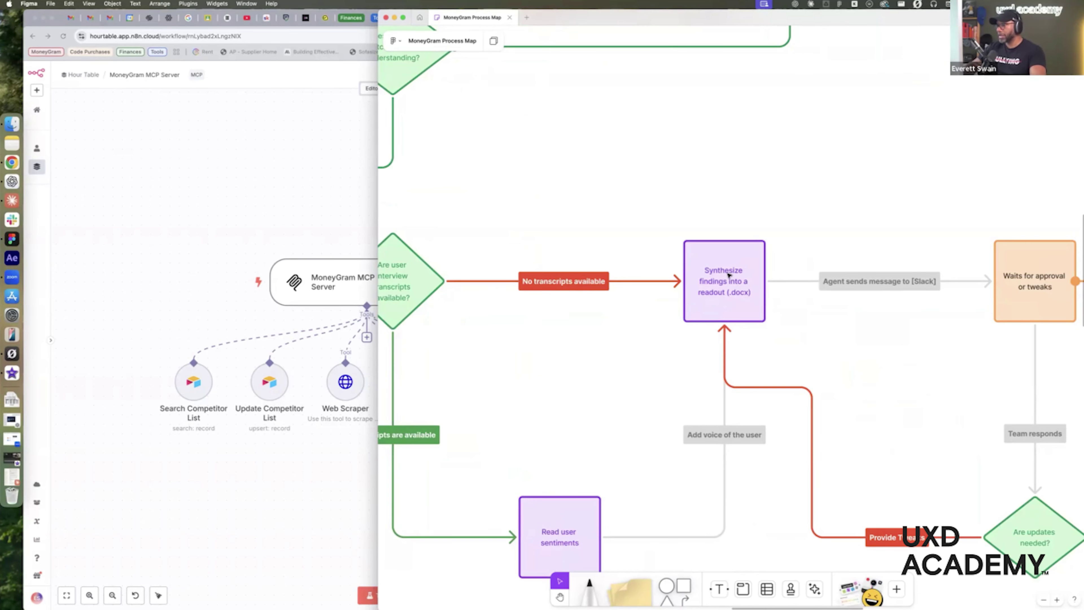
pyautogui.hscroll(5, 726, 277)
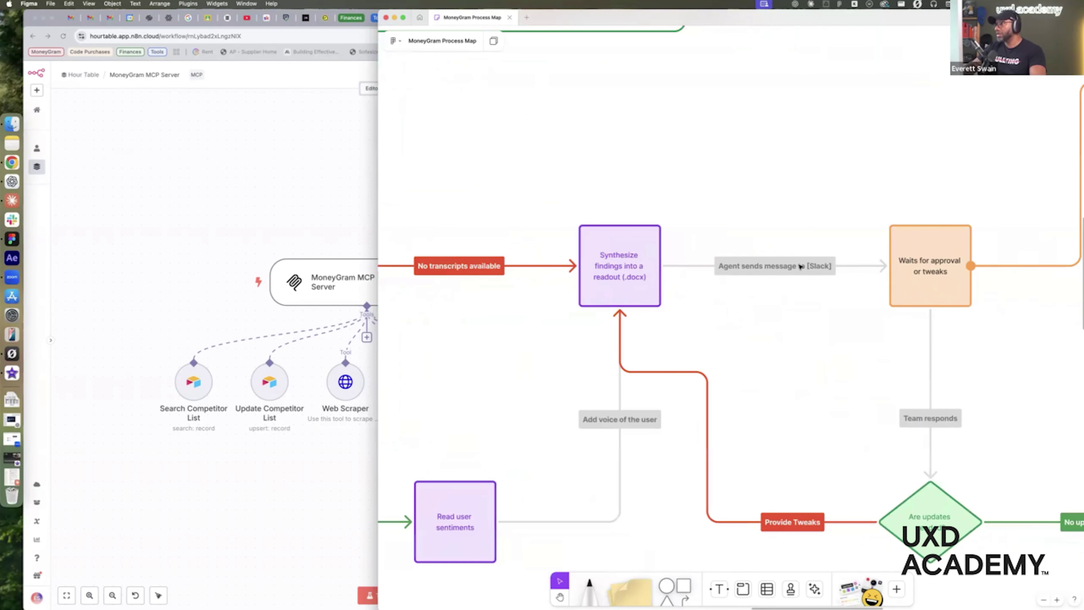
pyautogui.hscroll(10, 776, 270)
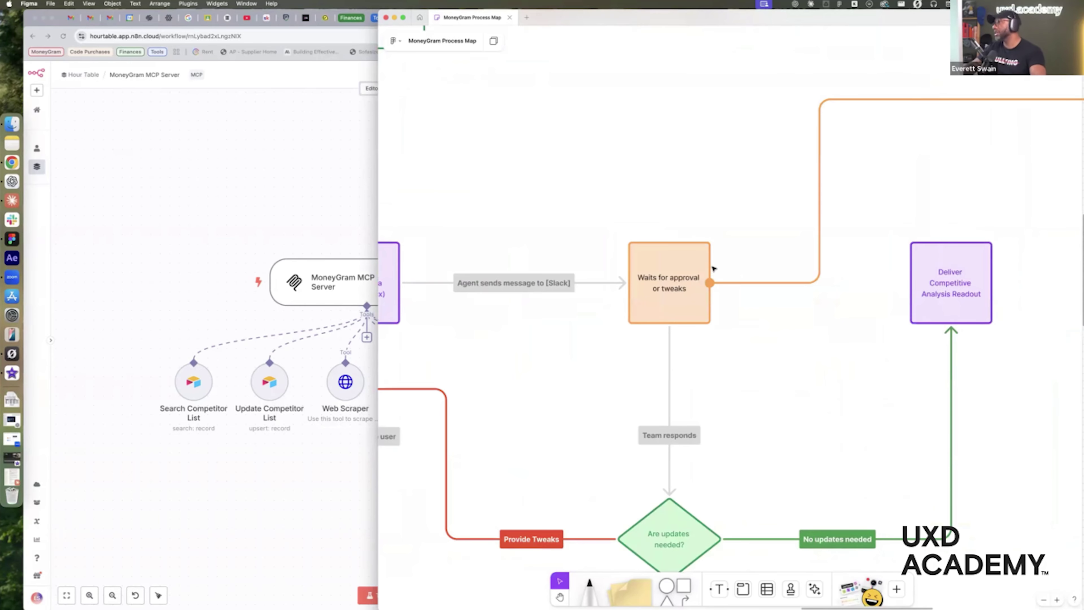
# Follow the approval connector to the Competitive Analysis Readout and read its Chime section, from Strengths to Competitor Score
pyautogui.hscroll(2, 694, 291)
pyautogui.hscroll(2, 691, 299)
pyautogui.scroll(-3, 654, 323)
pyautogui.hscroll(12, 711, 280)
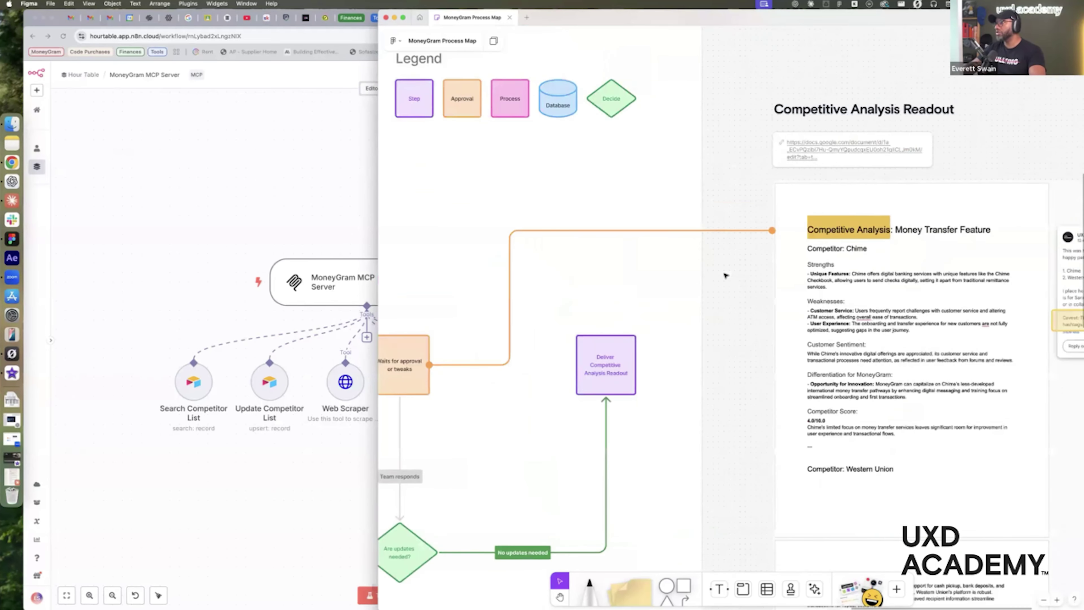
pyautogui.scroll(5, 601, 272)
pyautogui.scroll(-3, 589, 219)
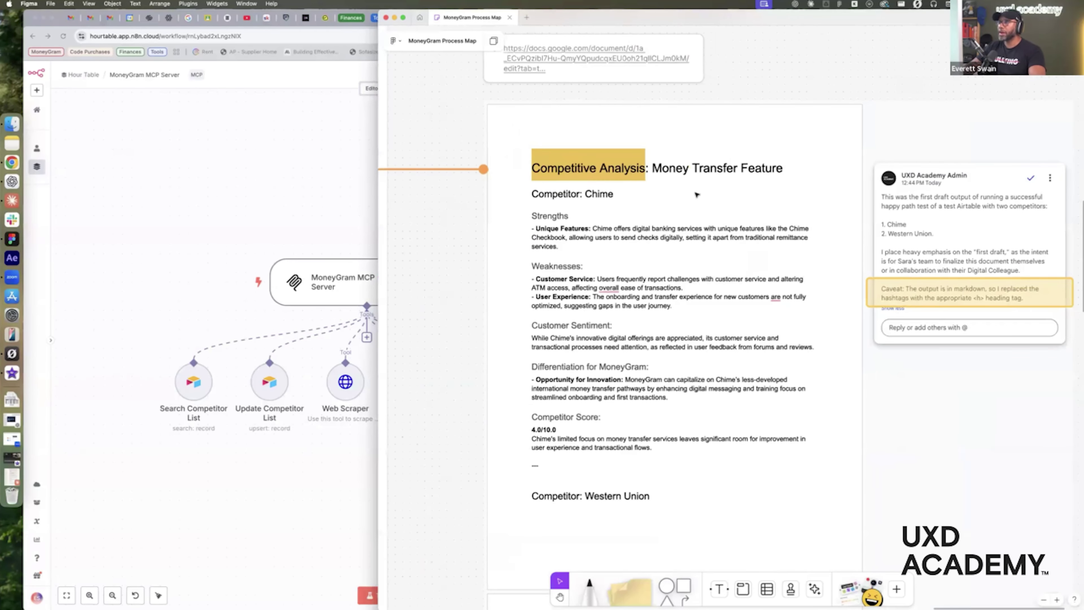
pyautogui.hscroll(-1, 696, 195)
pyautogui.scroll(1, 688, 195)
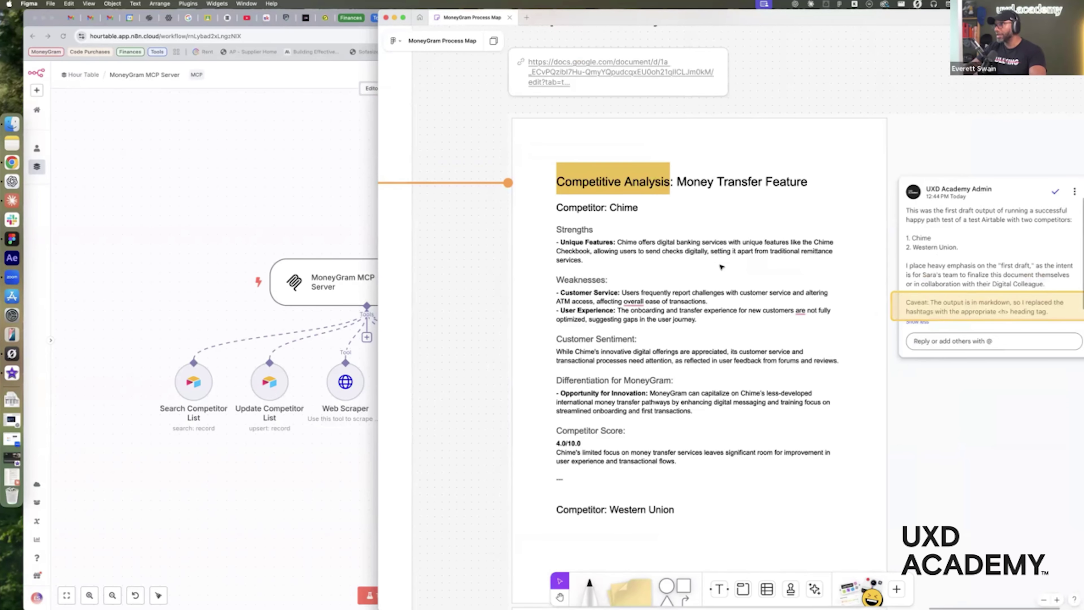
pyautogui.scroll(-3, 684, 238)
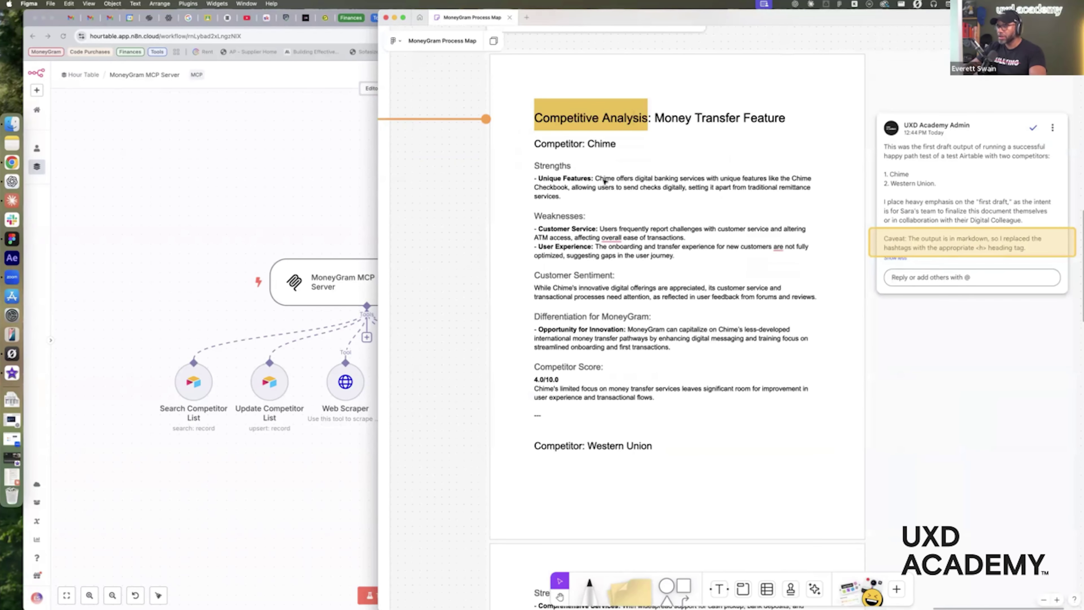
pyautogui.scroll(1, 605, 182)
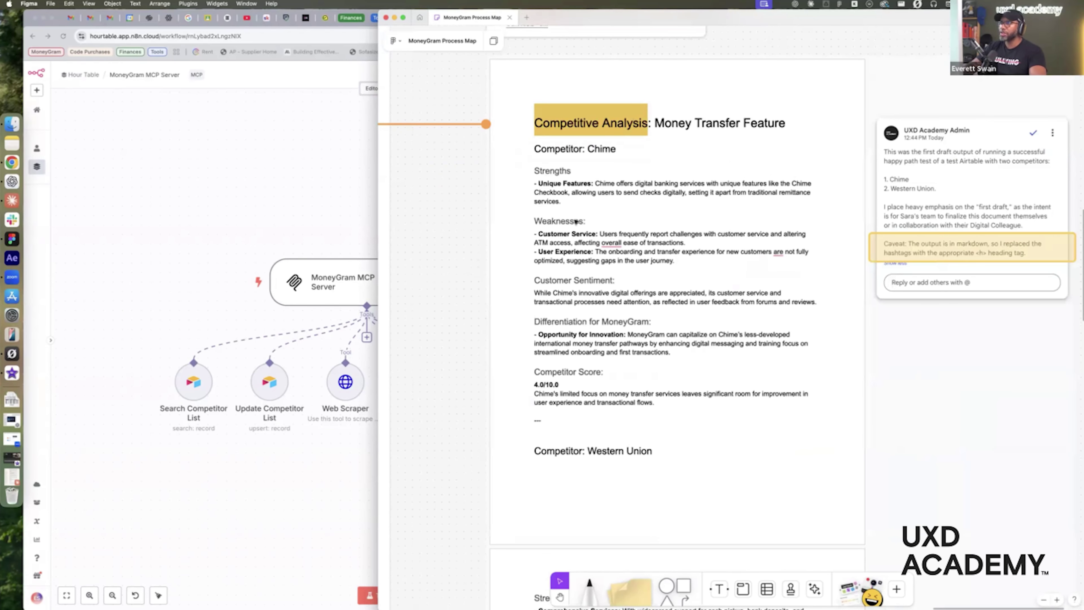
pyautogui.scroll(-1, 555, 324)
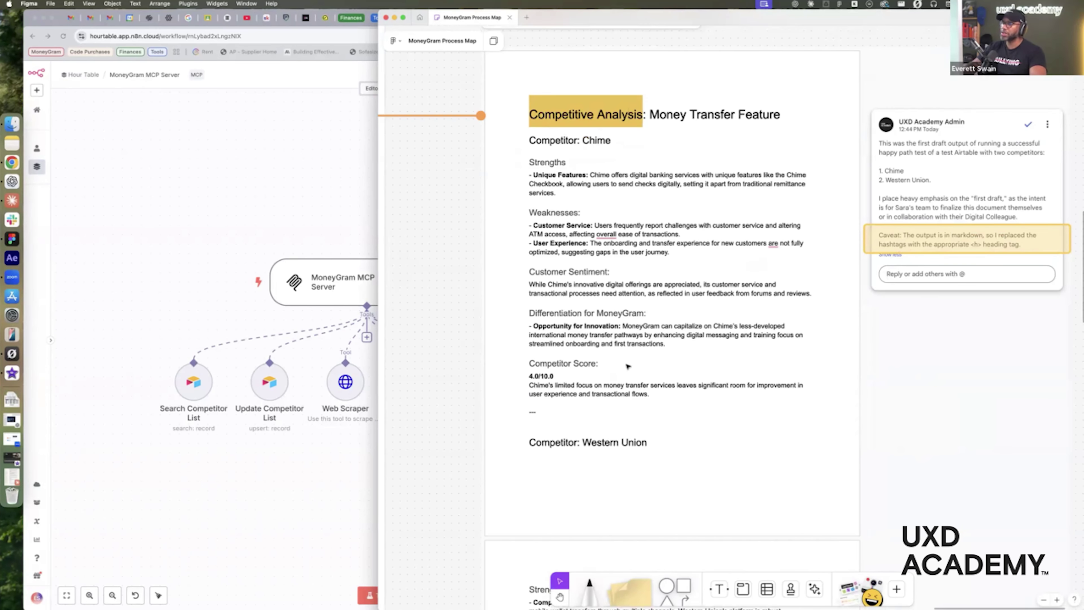
# Read the readout's Western Union section and the Summary & Strategic Insights for MoneyGram
pyautogui.scroll(-5, 770, 343)
pyautogui.scroll(-3, 705, 319)
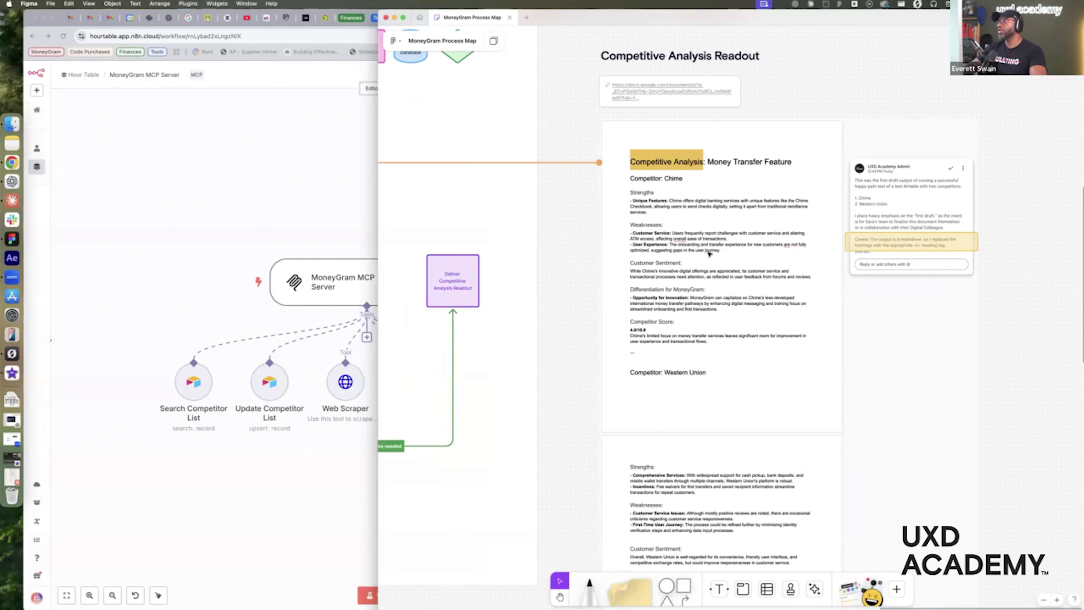
pyautogui.scroll(-10, 721, 271)
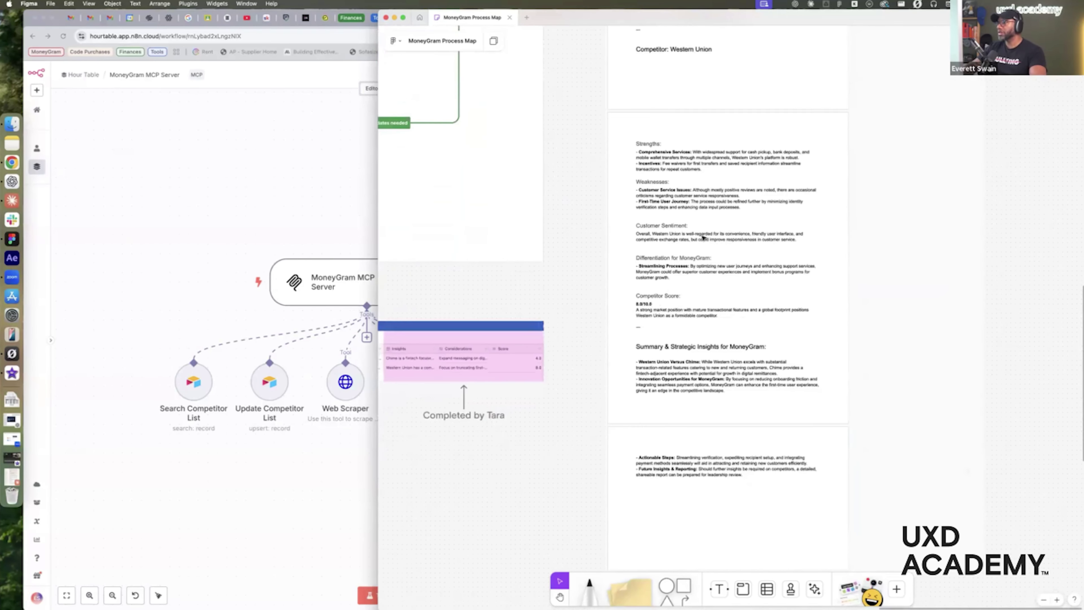
# Go back to the process map's approval step and examine the update decision leading to Deliver Competitive Analysis Readout
pyautogui.scroll(10, 773, 243)
pyautogui.hscroll(-4, 774, 243)
pyautogui.scroll(1, 774, 244)
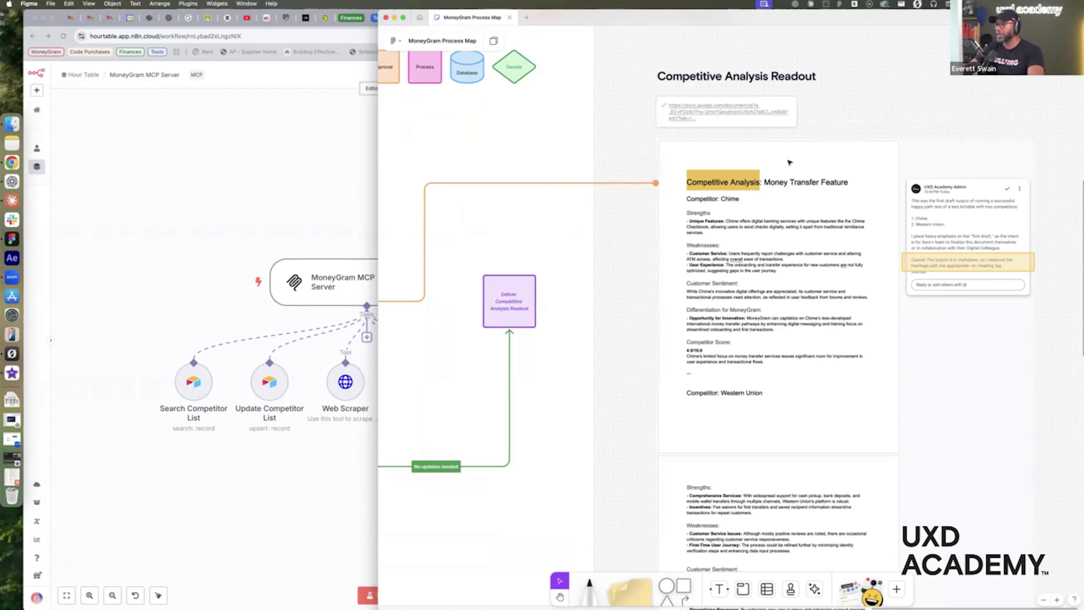
pyautogui.hscroll(-6, 670, 265)
pyautogui.scroll(-1, 787, 262)
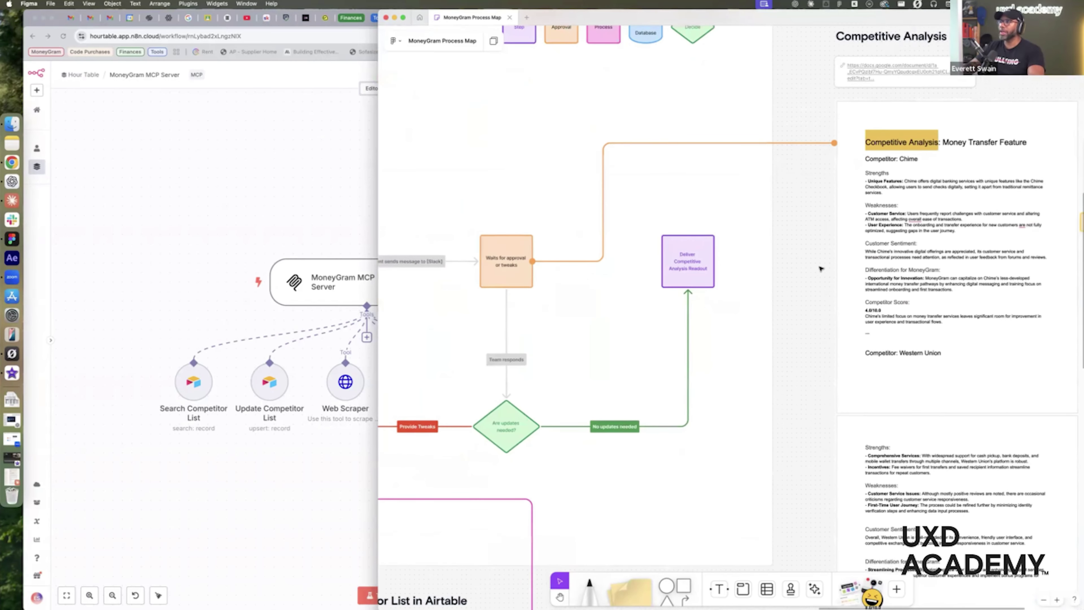
# Trace the process map back to the task understanding loop and forward through competitor research to the readout synthesis
pyautogui.scroll(-3, 875, 176)
pyautogui.hscroll(-6, 556, 209)
pyautogui.scroll(3, 556, 209)
pyautogui.hscroll(-20, 556, 209)
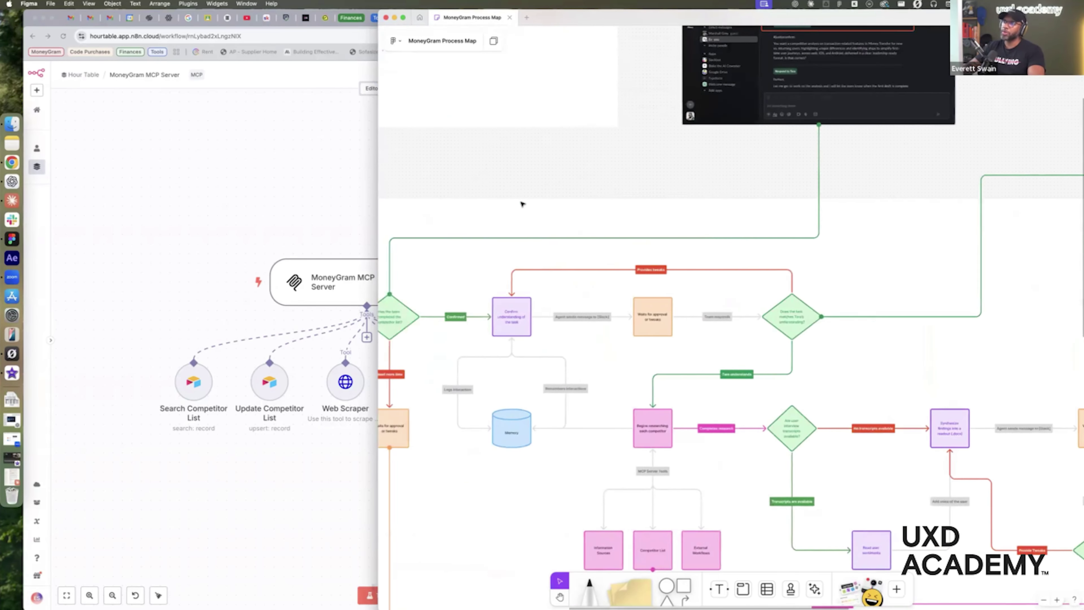
pyautogui.hscroll(14, 741, 304)
pyautogui.scroll(-4, 646, 223)
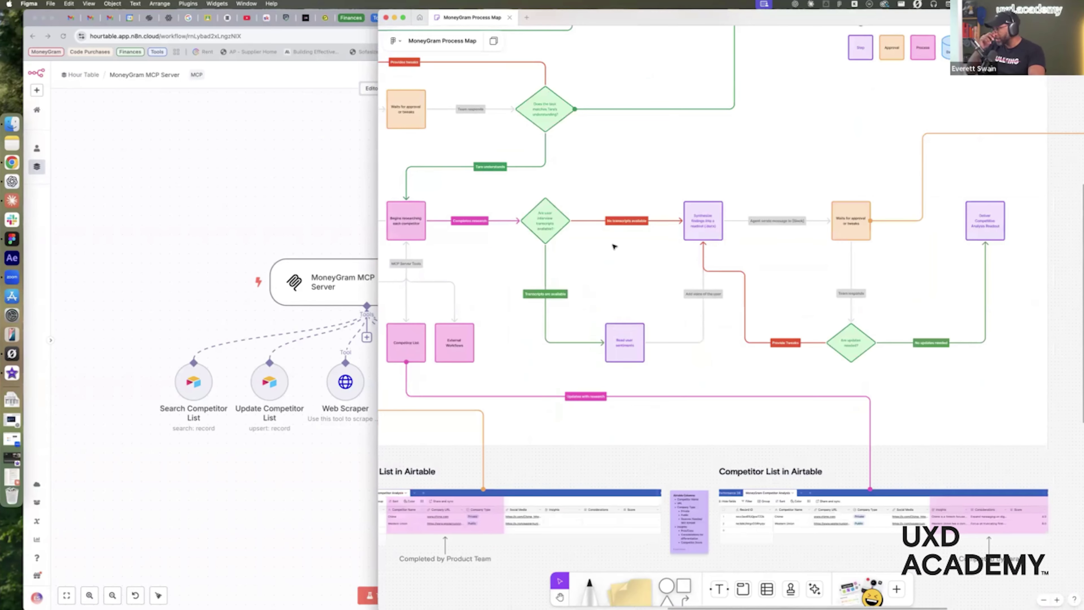
# Examine the Competitive Analysis Readout and the agent-completed columns of the Competitor List in Airtable on the process map
pyautogui.hscroll(7, 613, 246)
pyautogui.scroll(-2, 614, 342)
pyautogui.scroll(-2, 614, 389)
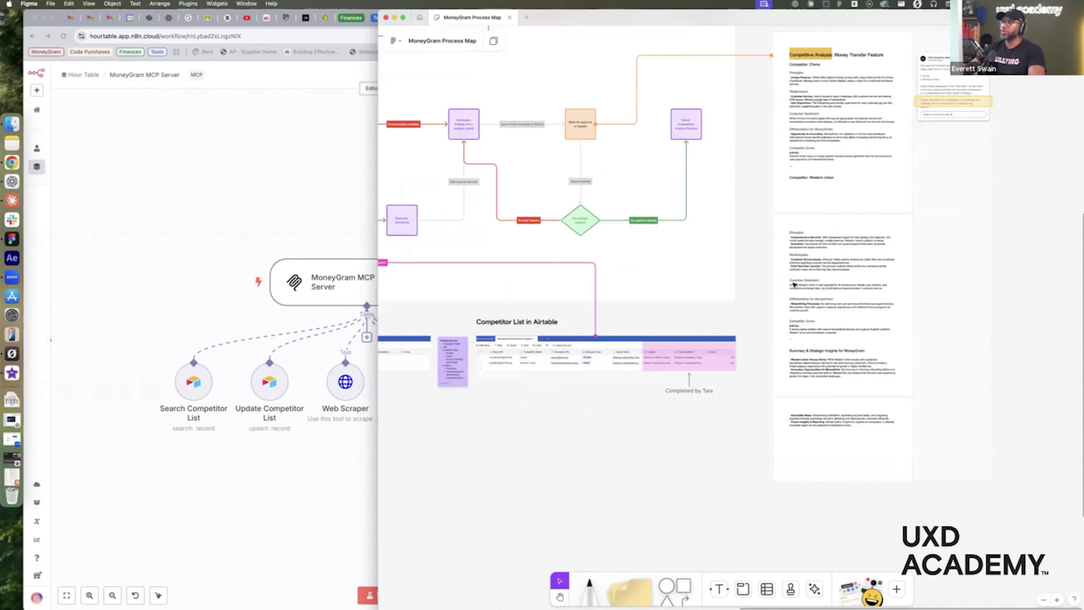
pyautogui.hscroll(3, 827, 196)
pyautogui.scroll(2, 827, 195)
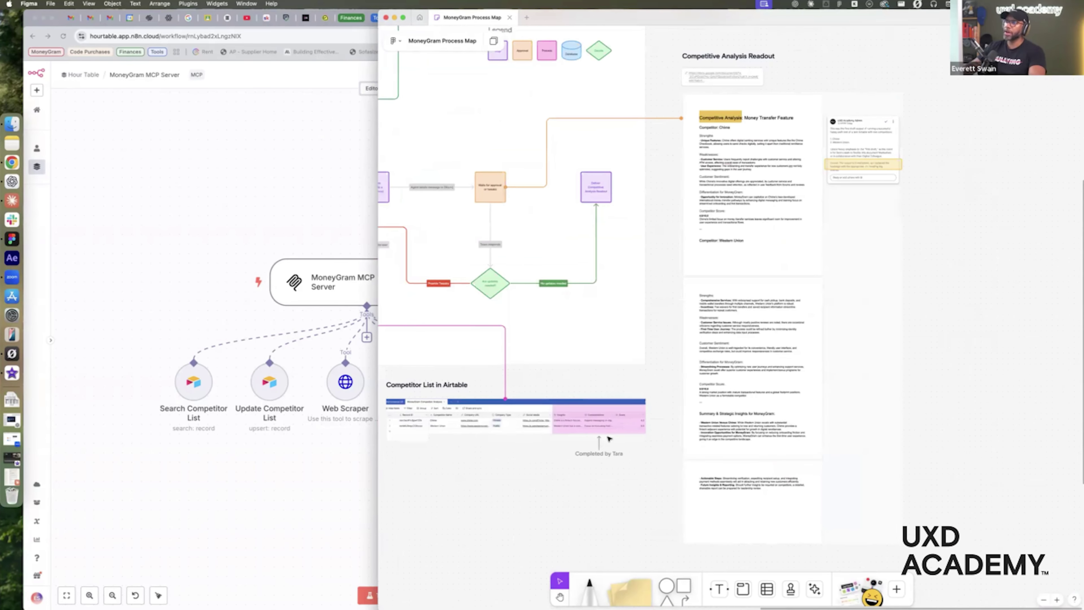
pyautogui.hscroll(-3, 726, 299)
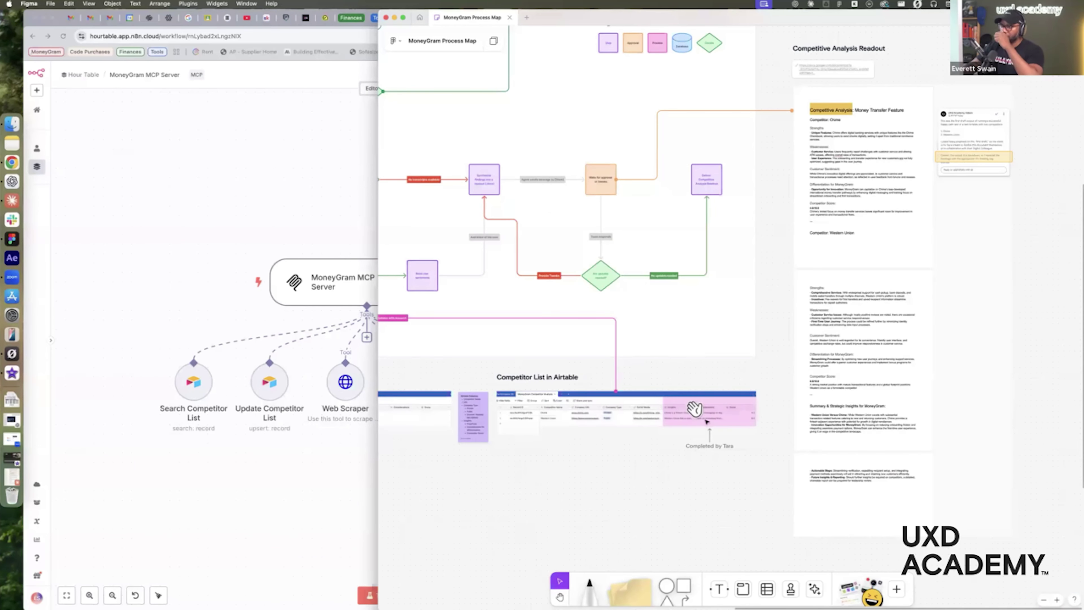
# Switch to Chrome and examine the MoneyGram workflow's Context Capture section in n8n, comparing it with the custom UI in v0
pyautogui.click(207, 185)
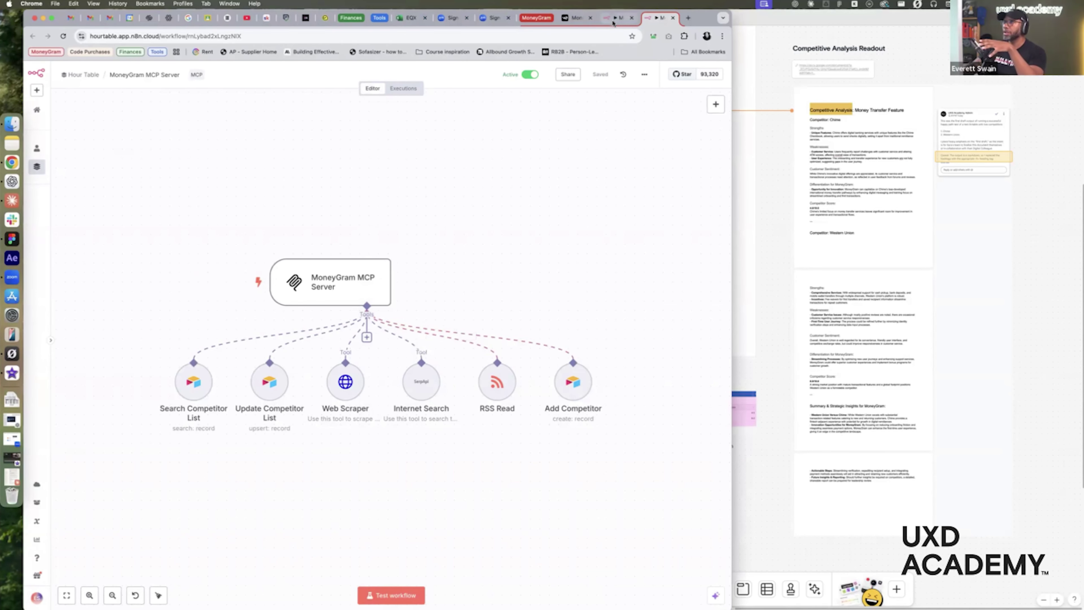
pyautogui.click(615, 19)
pyautogui.hscroll(-1, 145, 334)
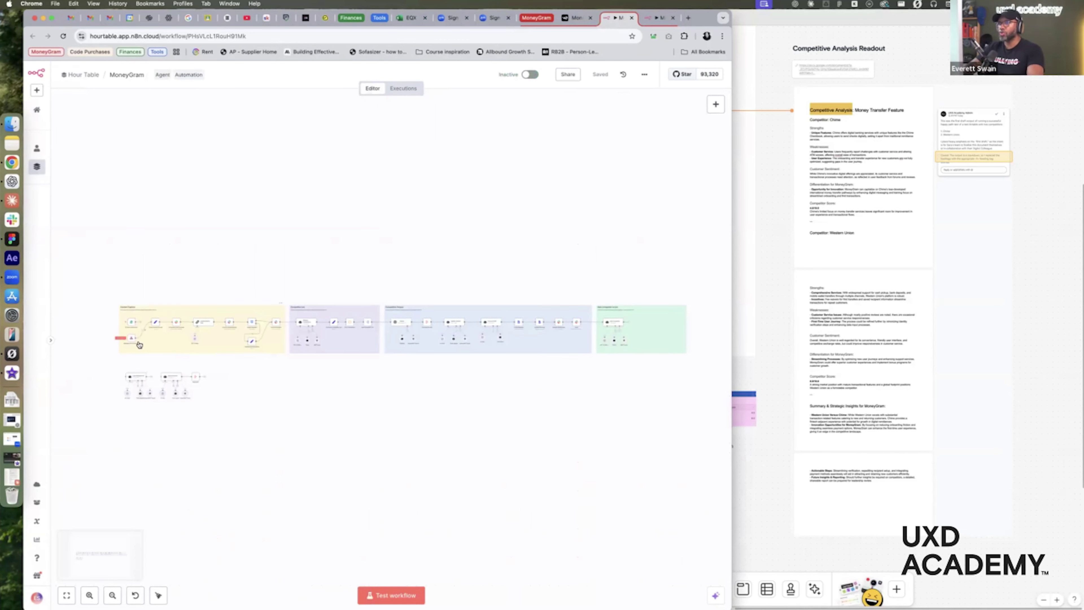
pyautogui.scroll(5, 140, 350)
pyautogui.scroll(5, 140, 351)
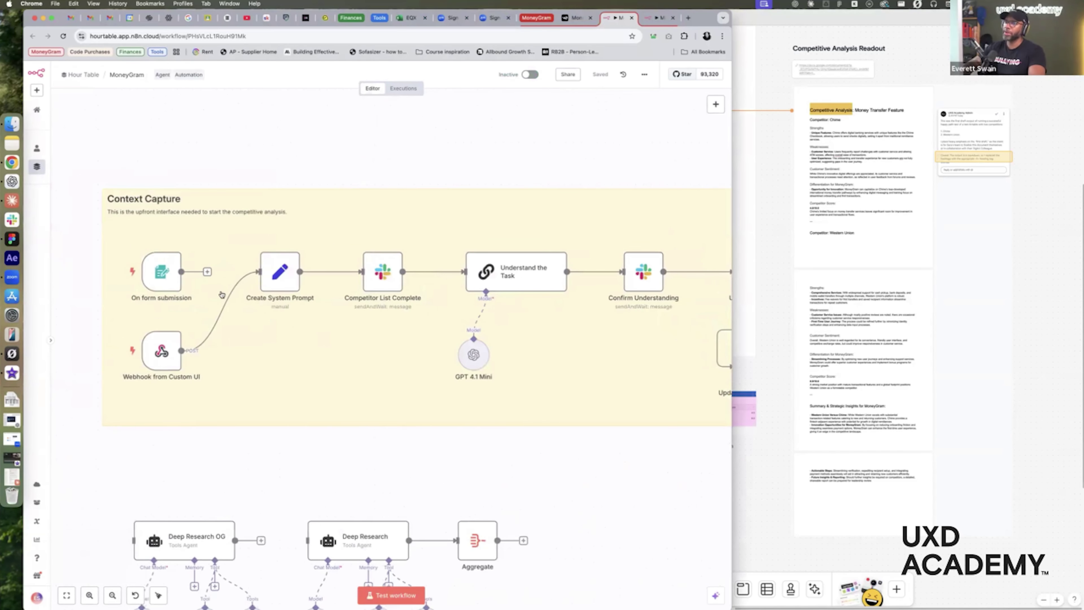
pyautogui.hscroll(2, 179, 372)
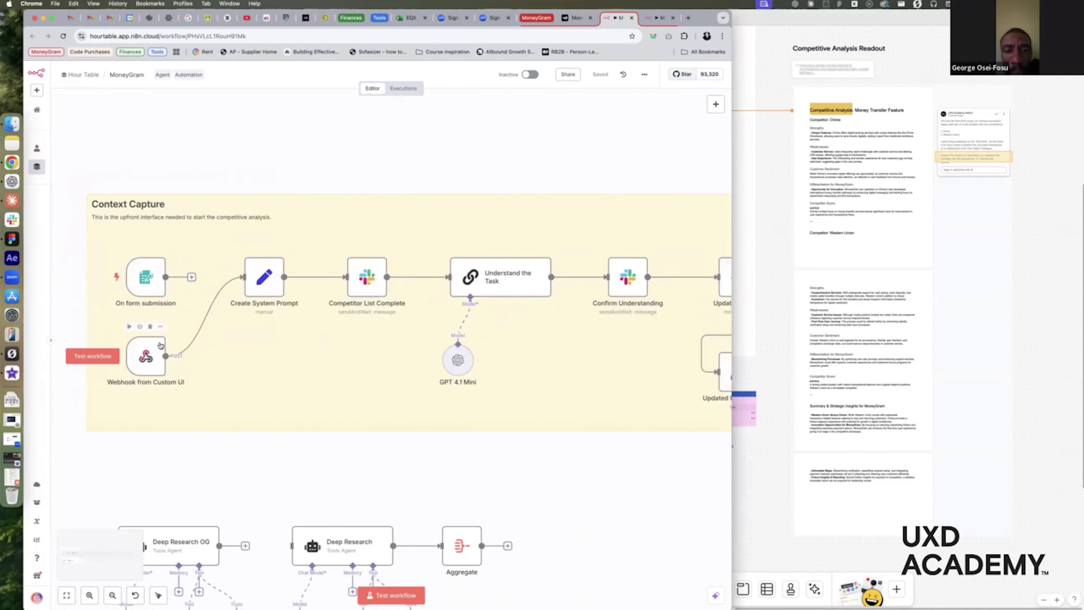
pyautogui.hscroll(2, 205, 321)
pyautogui.hscroll(2, 600, 117)
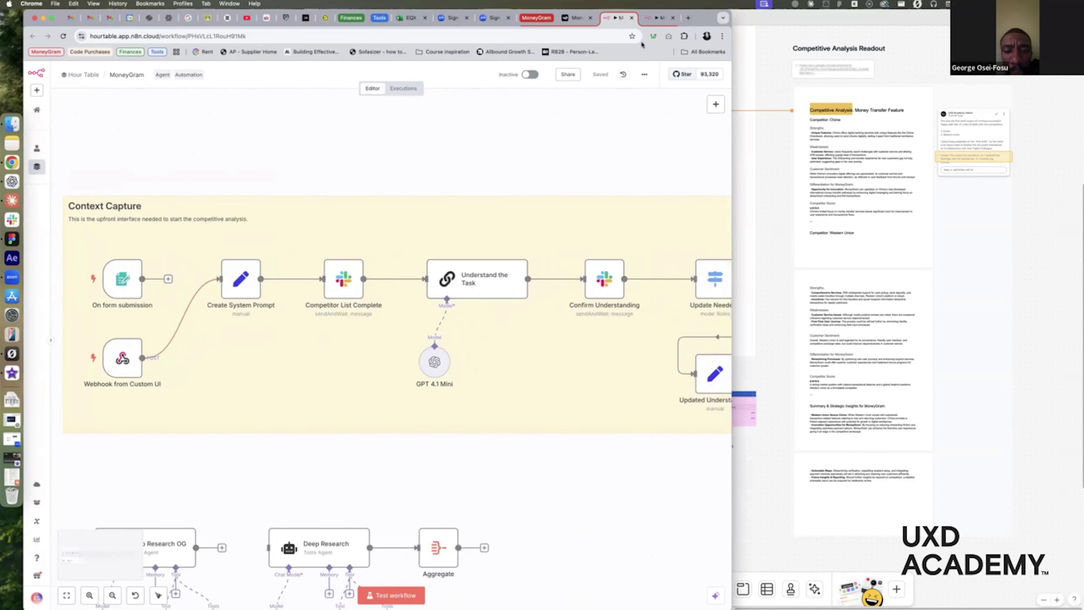
pyautogui.click(577, 19)
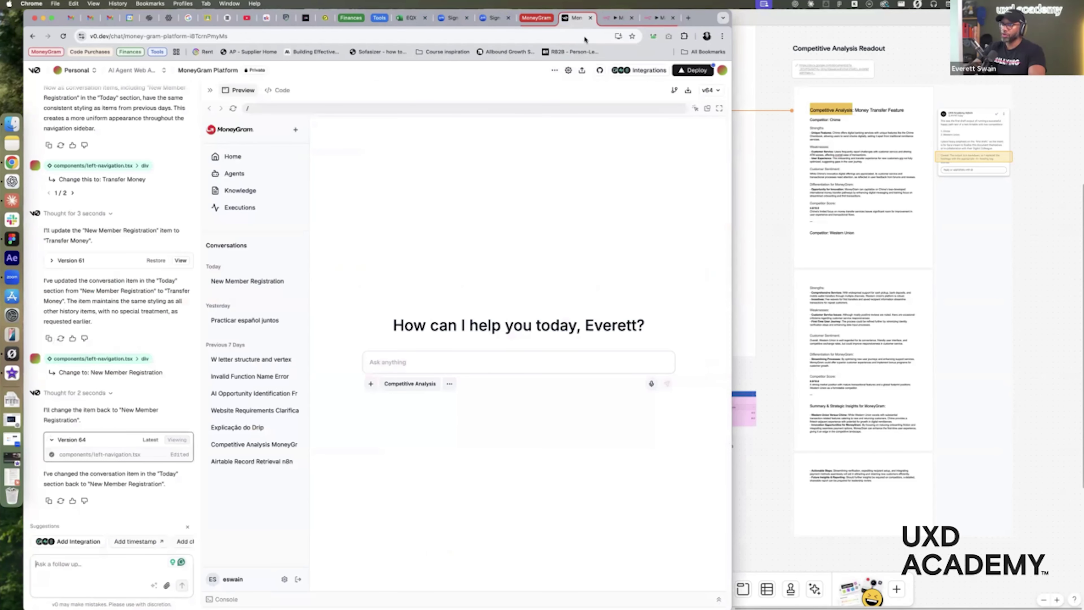
pyautogui.click(616, 17)
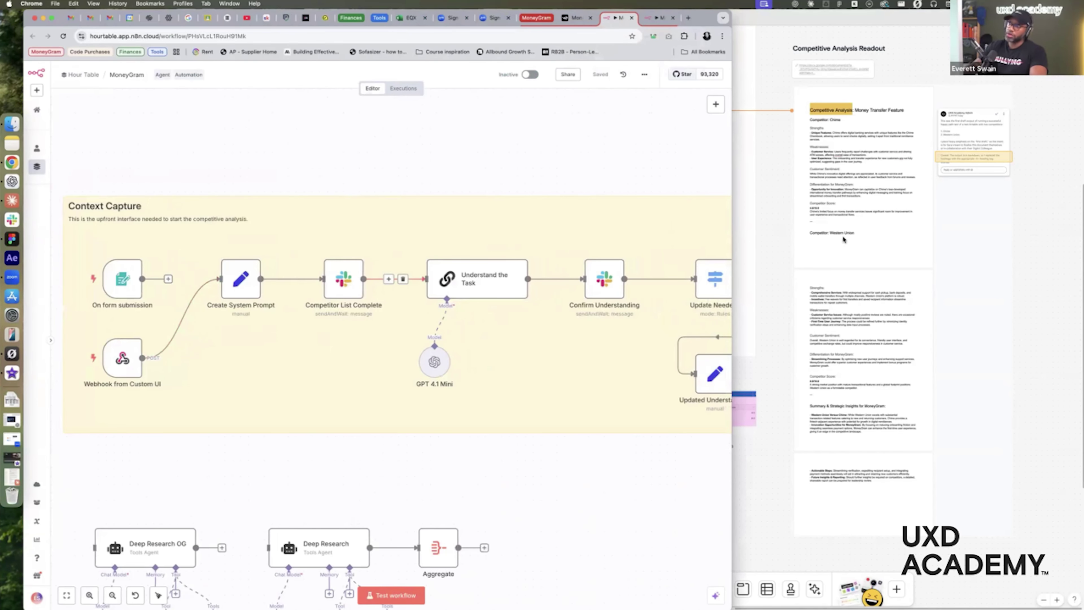
# Switch to the FigJam process map and review the Test Analysis brief and the Tools Used section
pyautogui.click(745, 176)
pyautogui.hscroll(-20, 786, 272)
pyautogui.scroll(-10, 772, 273)
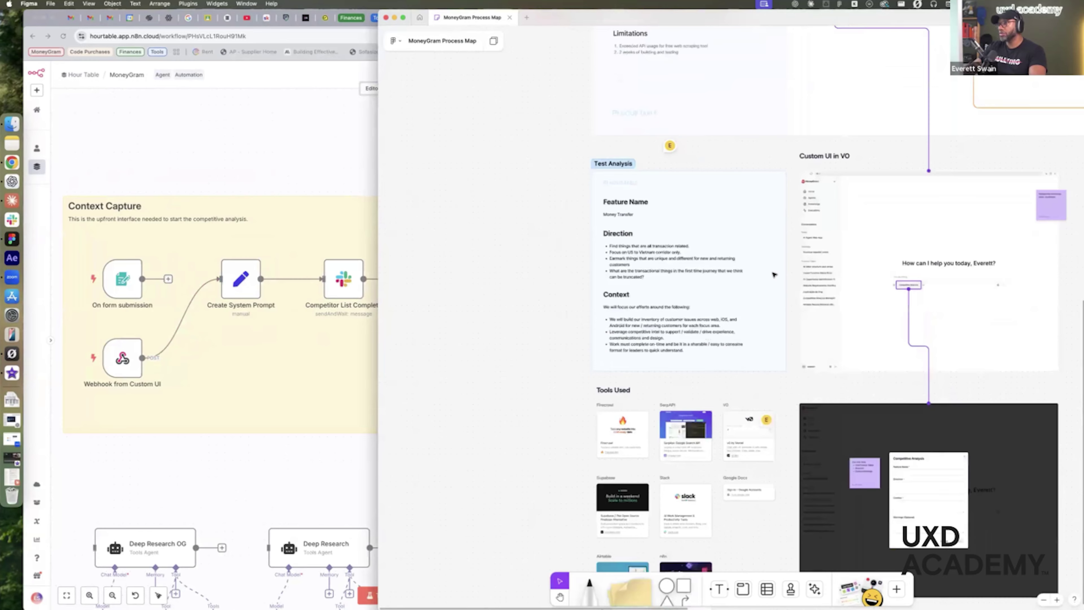
pyautogui.scroll(10, 658, 247)
pyautogui.scroll(-5, 657, 249)
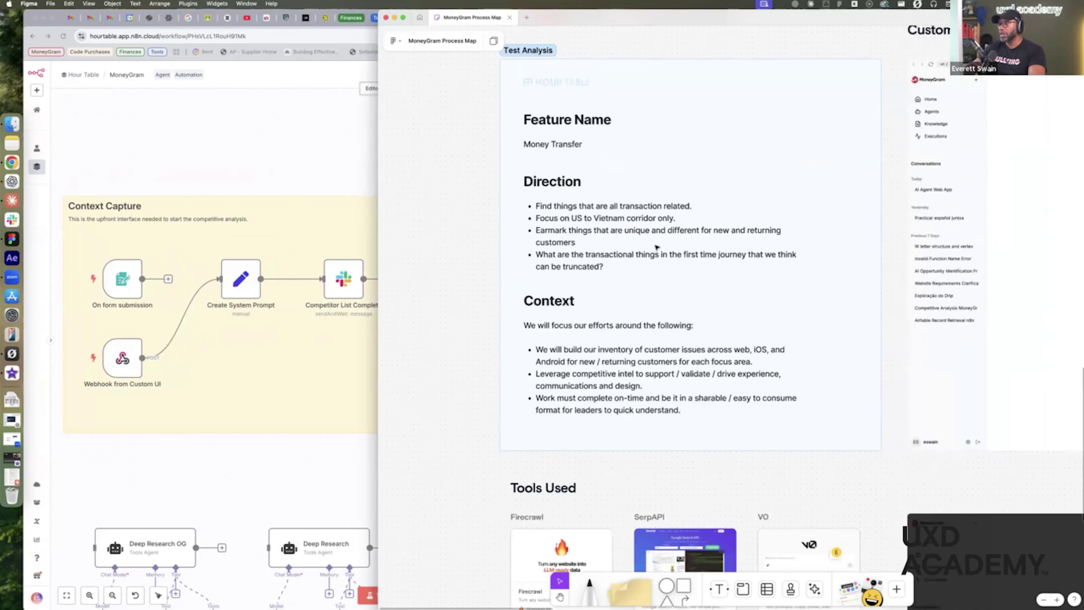
pyautogui.scroll(-10, 640, 246)
pyautogui.scroll(-5, 623, 243)
pyautogui.scroll(5, 616, 241)
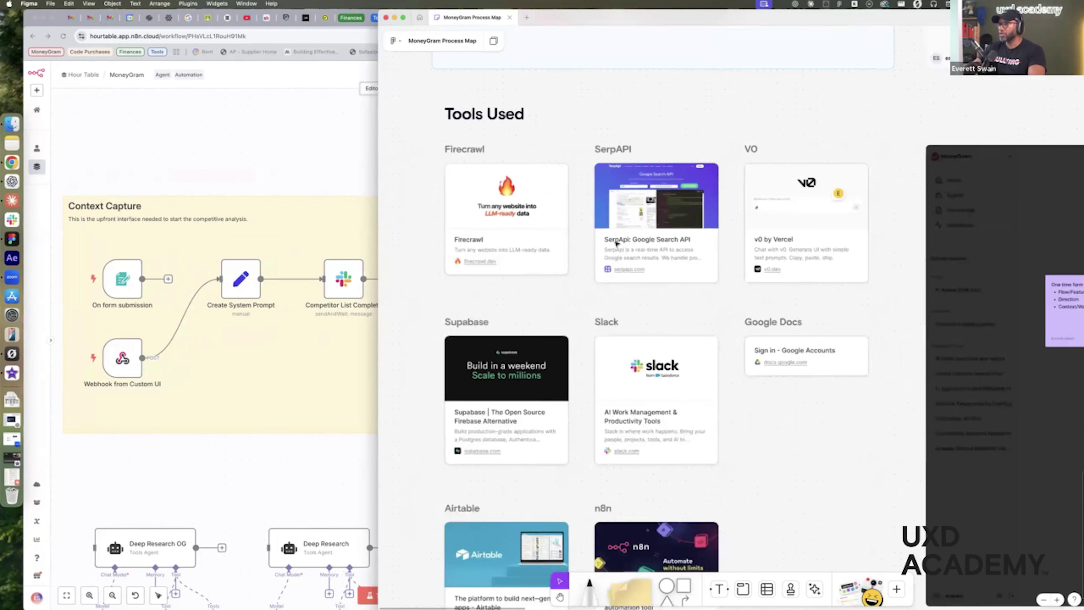
pyautogui.scroll(-3, 619, 239)
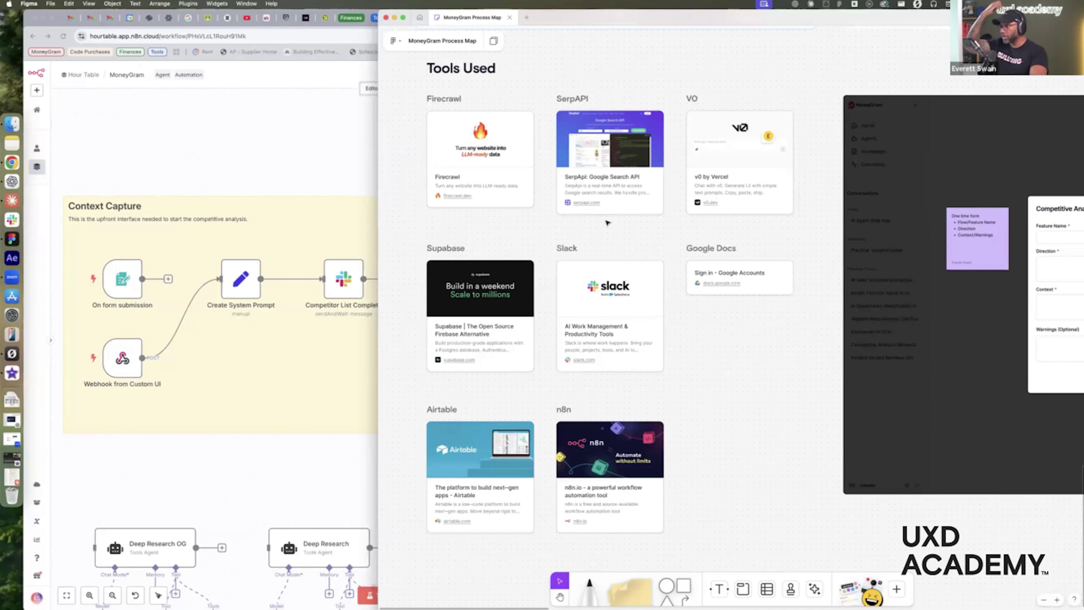
# Copy the Direction bullet list from the Test Analysis brief
pyautogui.scroll(10, 686, 255)
pyautogui.scroll(3, 545, 174)
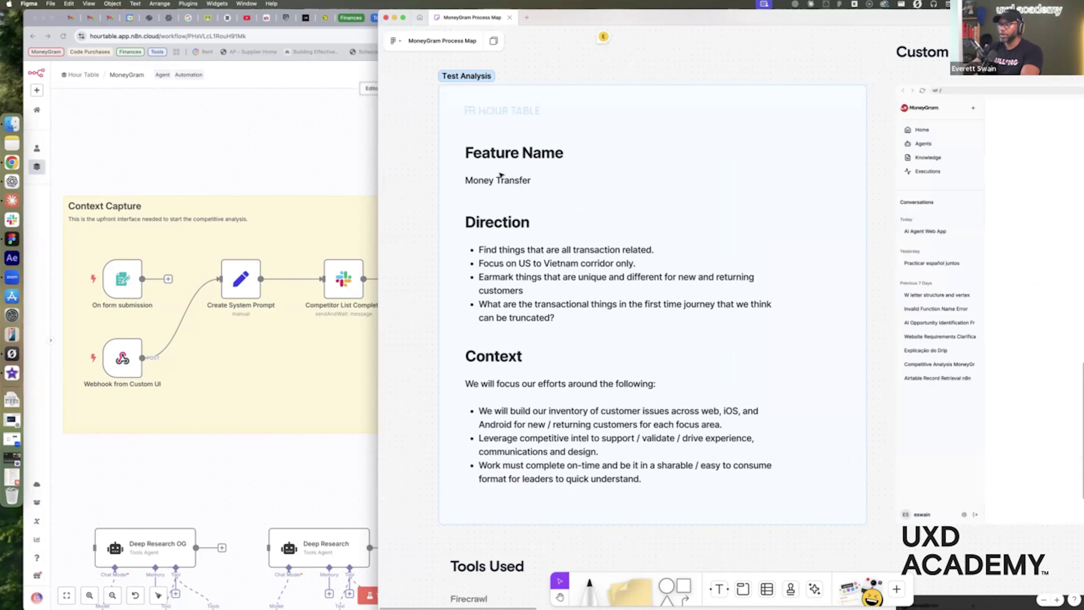
pyautogui.click(500, 183)
pyautogui.click(508, 269)
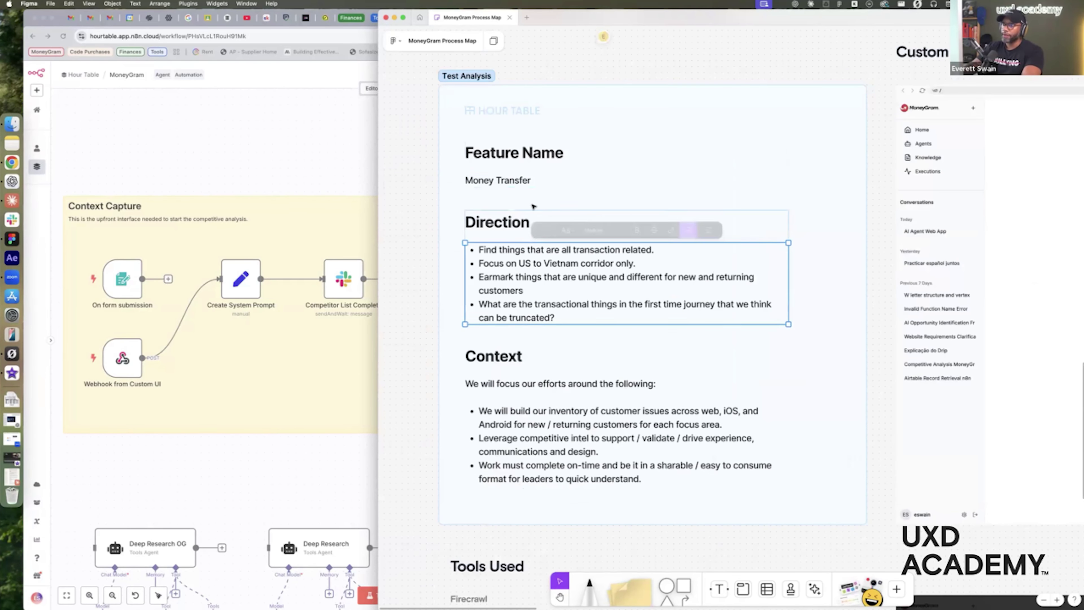
pyautogui.press('Return')
pyautogui.press('super+c')
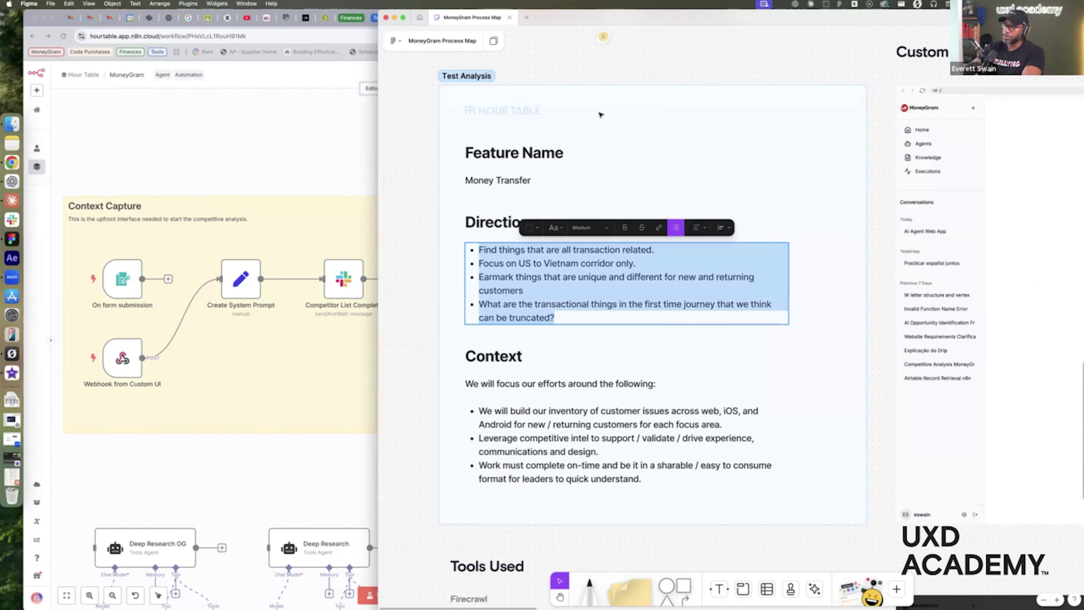
pyautogui.press('Escape')
# Open the Webhook from Custom UI node in n8n, and show the v0 MoneyGram preview in full screen
pyautogui.click(281, 167)
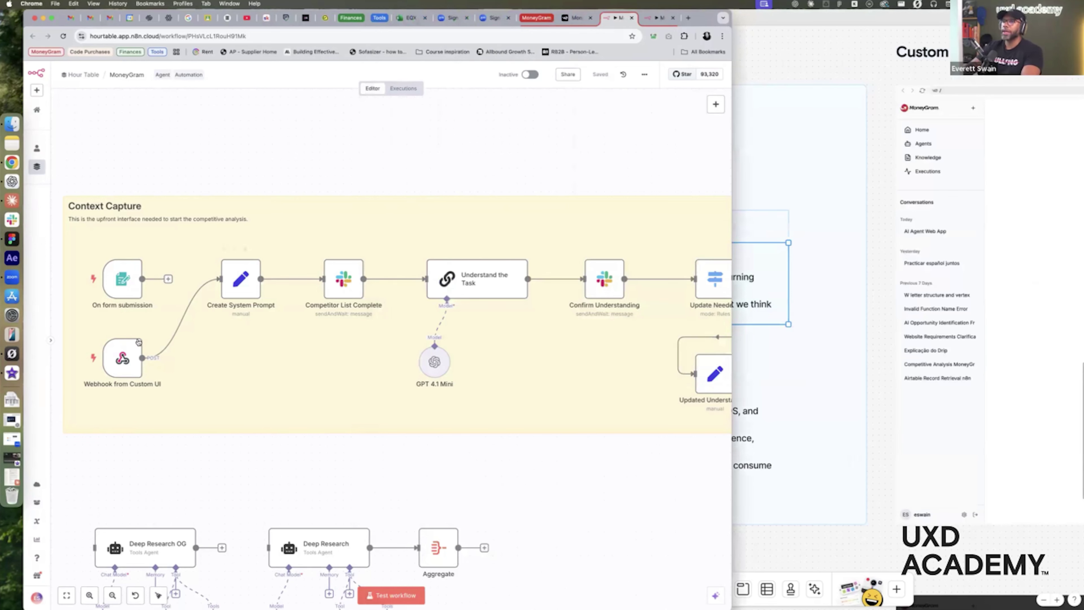
pyautogui.doubleClick(123, 359)
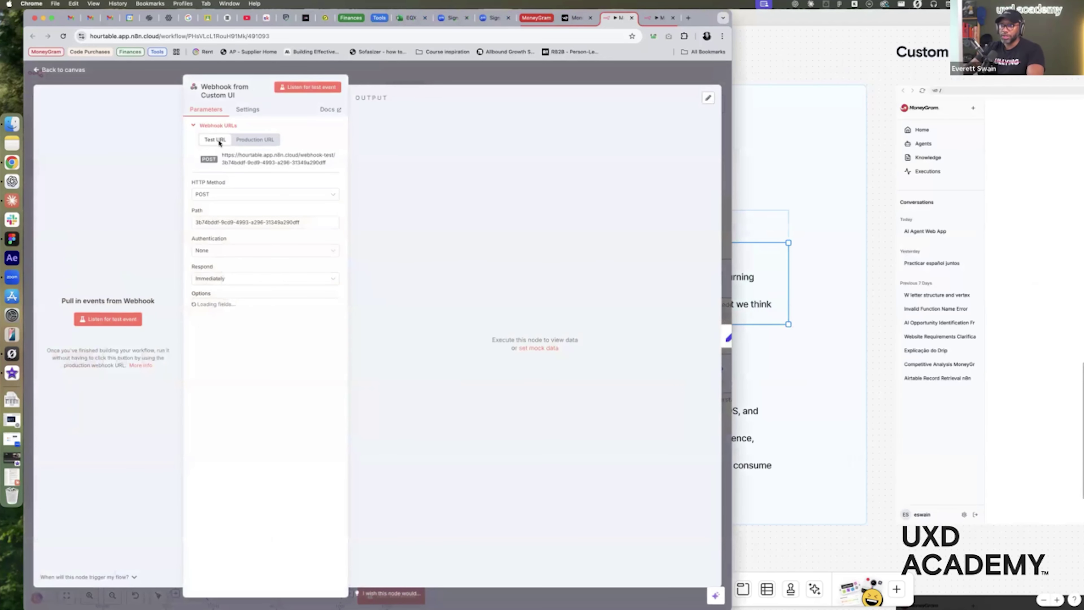
pyautogui.click(576, 18)
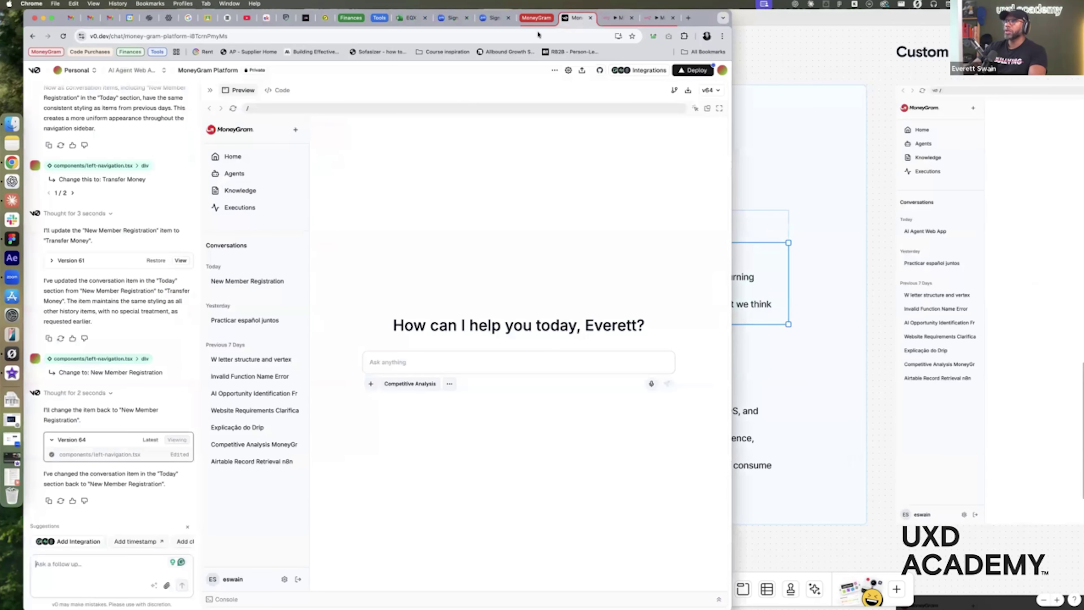
pyautogui.click(719, 108)
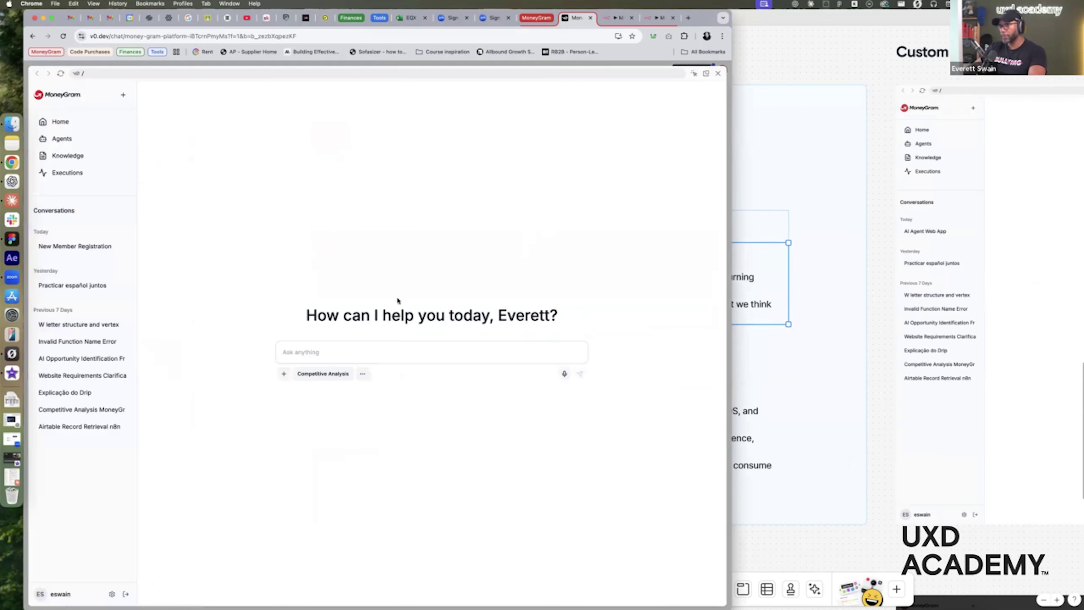
# Open the Competitive Analysis form, set Feature Name to Money Transfer and paste the copied bullets into Direction
pyautogui.click(322, 374)
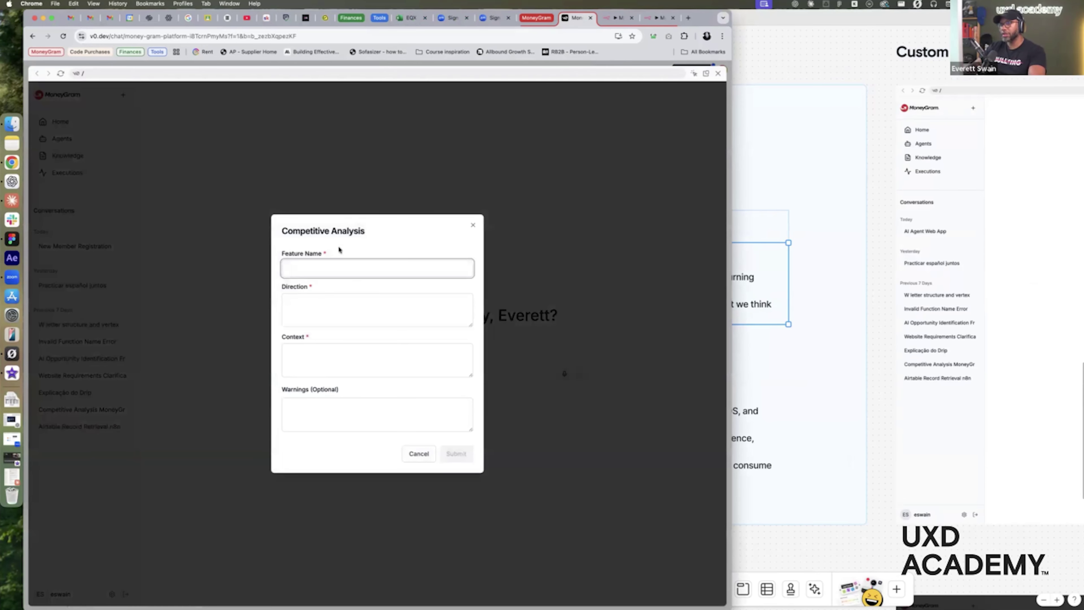
pyautogui.click(318, 273)
pyautogui.click(361, 294)
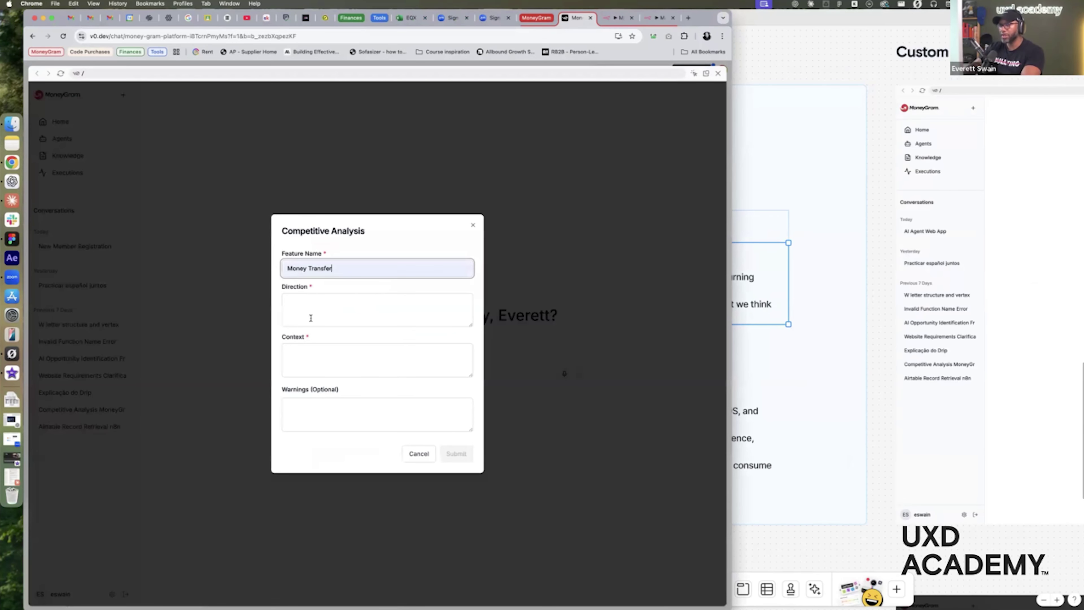
pyautogui.click(319, 319)
pyautogui.press('super+v')
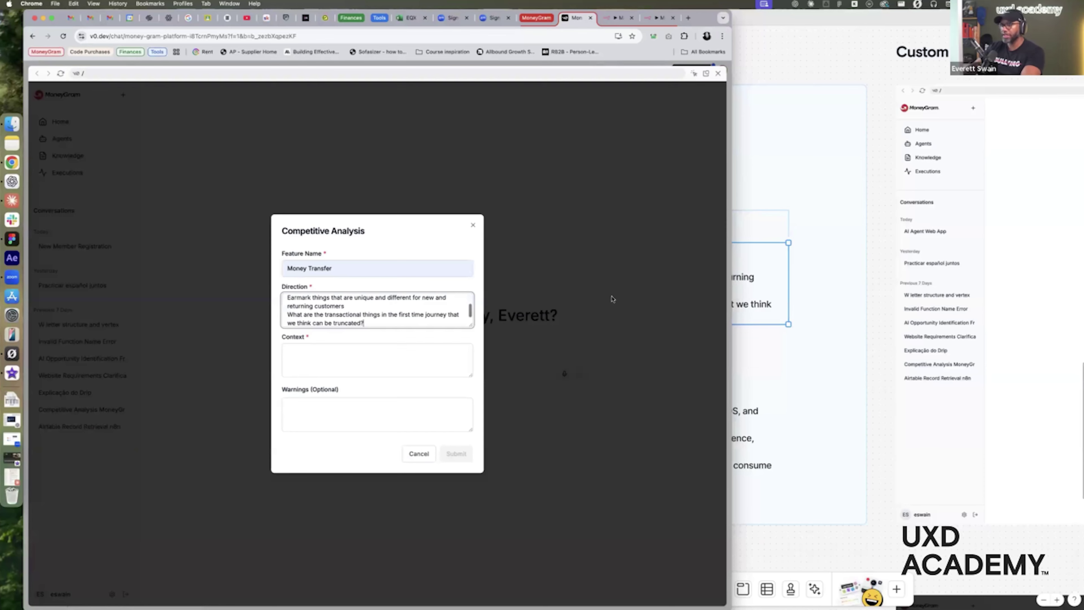
# Copy the Context text from the FigJam Test Analysis brief and paste it into the form's Context field in v0
pyautogui.click(833, 337)
pyautogui.click(549, 429)
pyautogui.press('Return')
pyautogui.press('super+c')
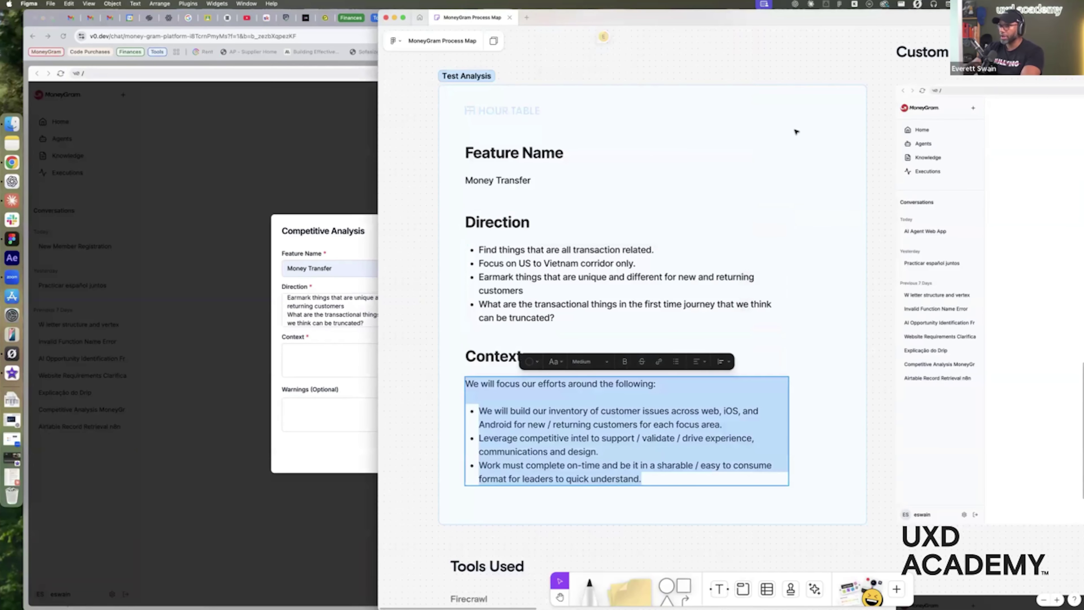
pyautogui.click(331, 360)
pyautogui.press('super+v')
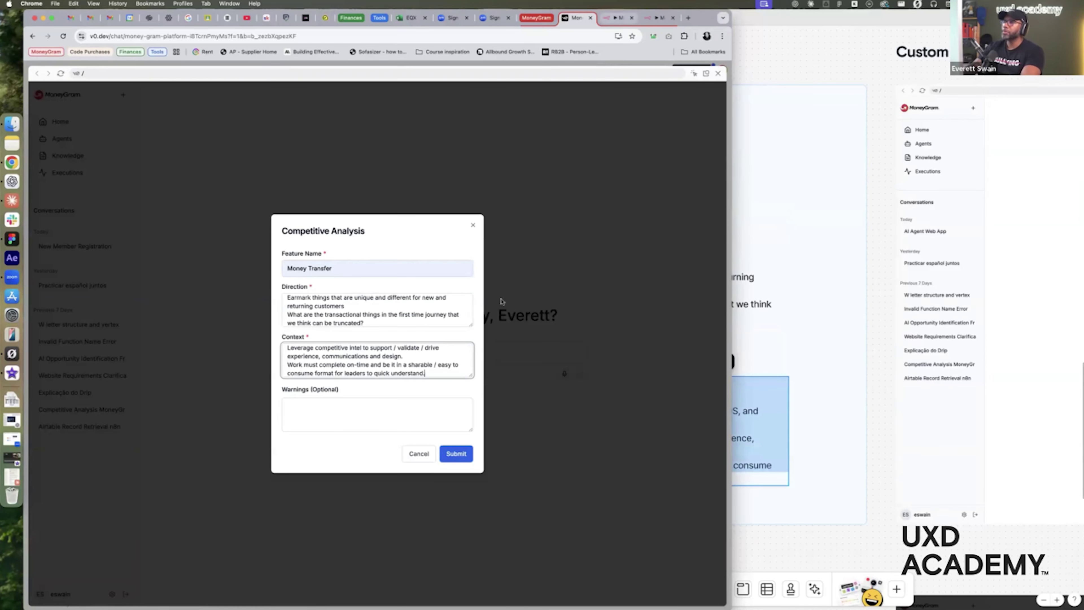
# Make the n8n webhook node listen for a test event, submit the Competitive Analysis form in v0, and check the node's output
pyautogui.click(613, 20)
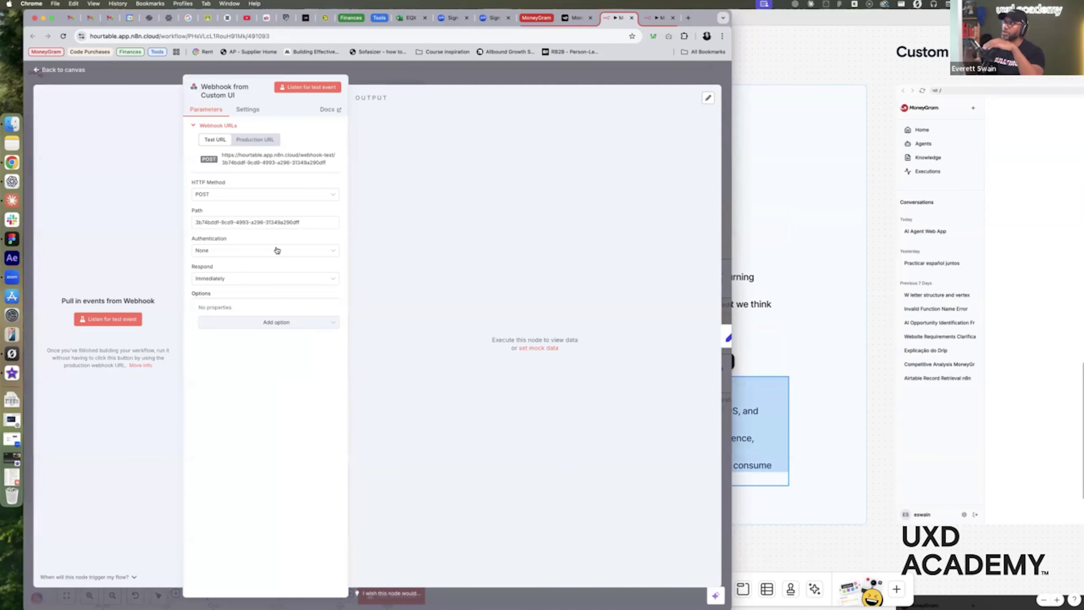
pyautogui.click(305, 88)
pyautogui.hotkey('ctrl', 'shift', 'Tab')
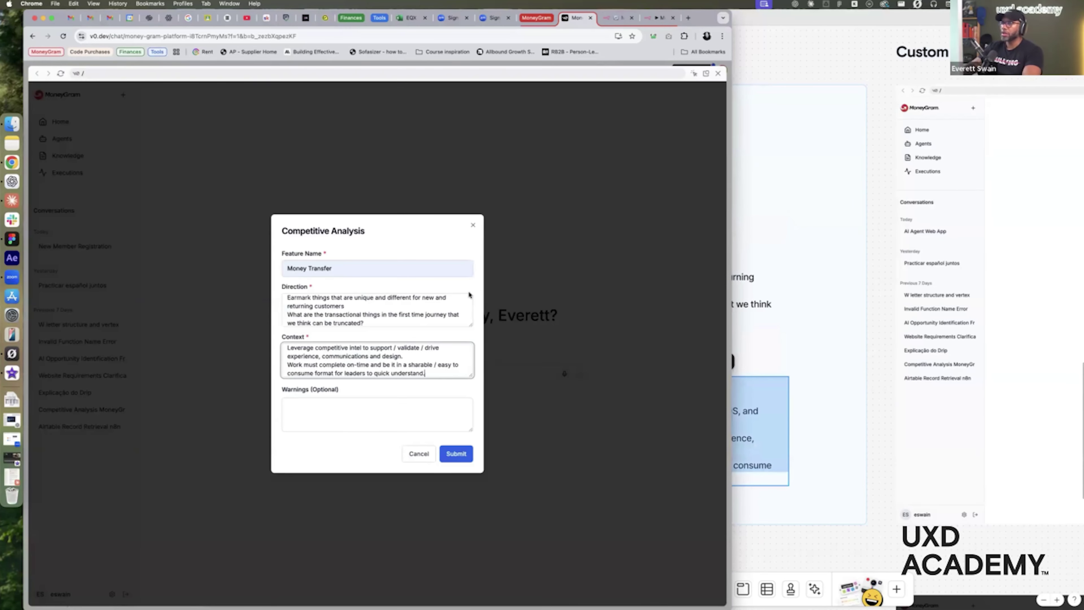
pyautogui.click(453, 454)
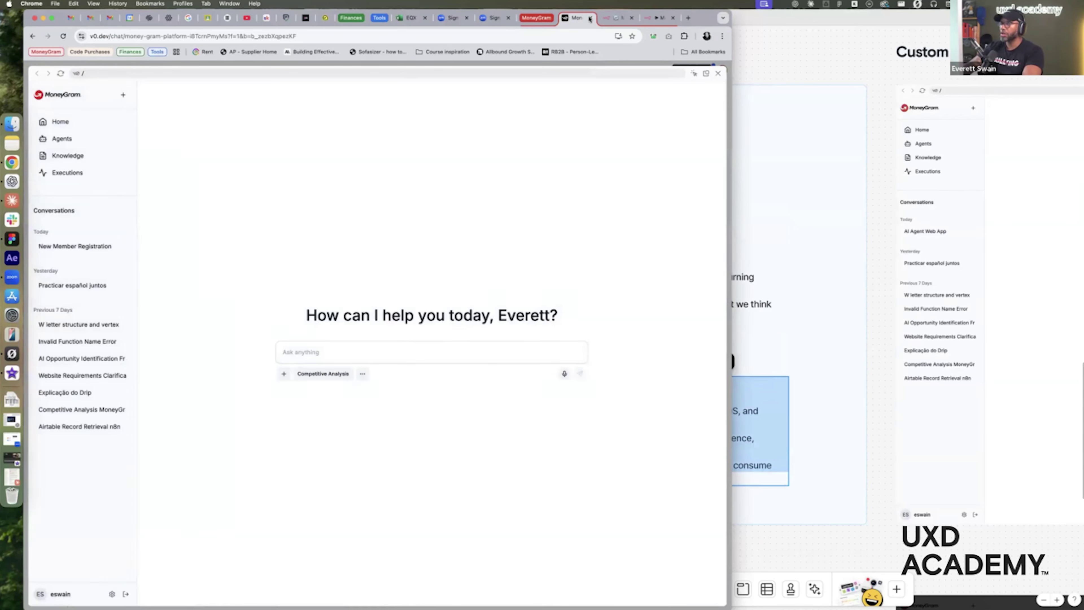
pyautogui.click(614, 18)
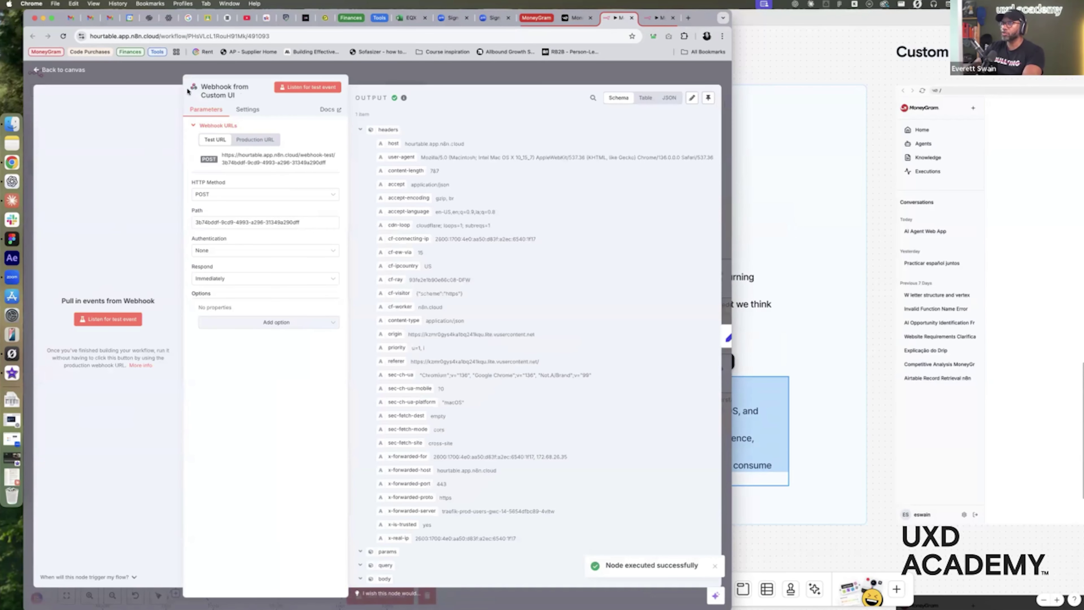
# Return to v0, exit the full-screen preview and open a blank Competitive Analysis form
pyautogui.click(575, 18)
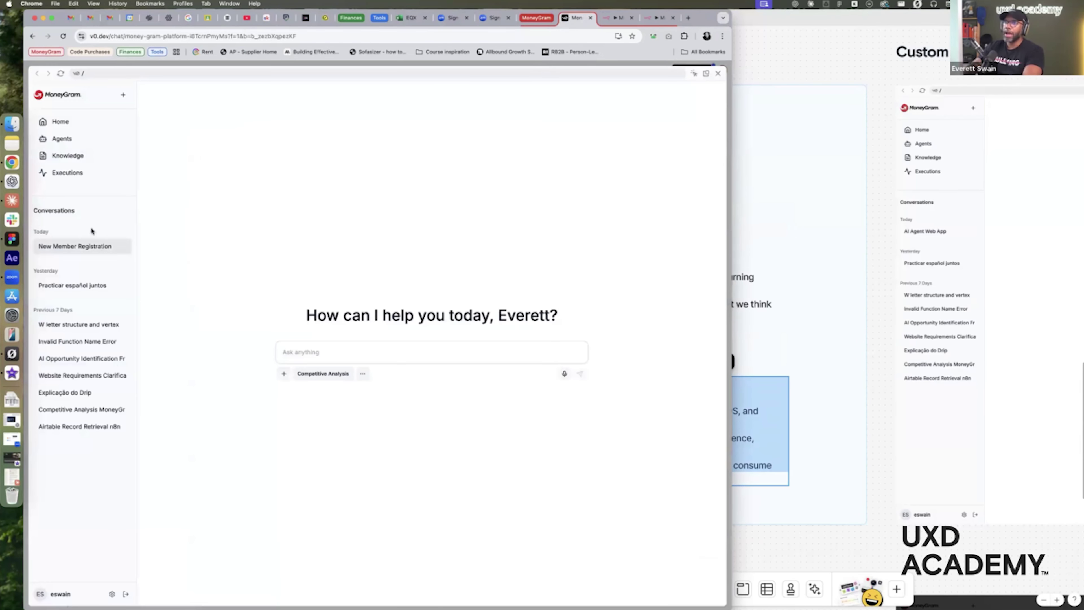
pyautogui.click(719, 74)
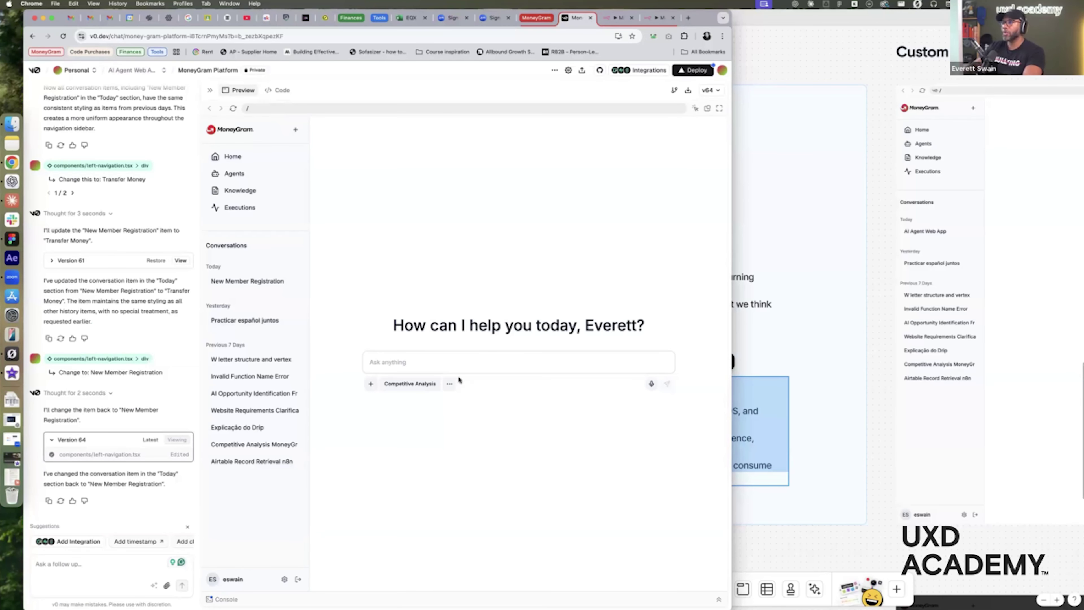
pyautogui.click(407, 384)
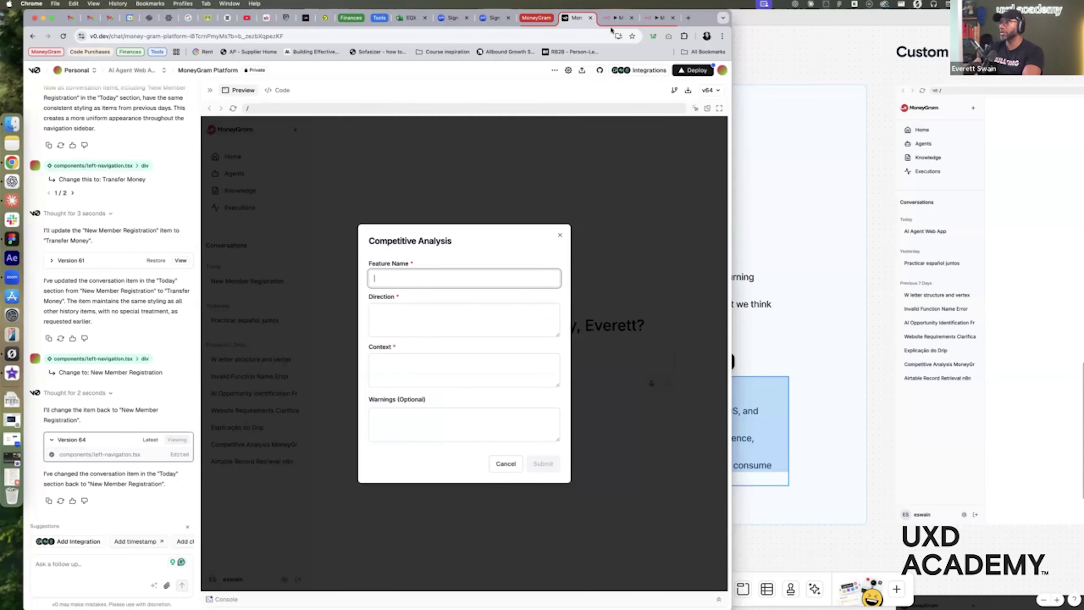
# Return to n8n, collapse the headers in the webhook node's output, examine the submitted body fields and close the node
pyautogui.click(614, 19)
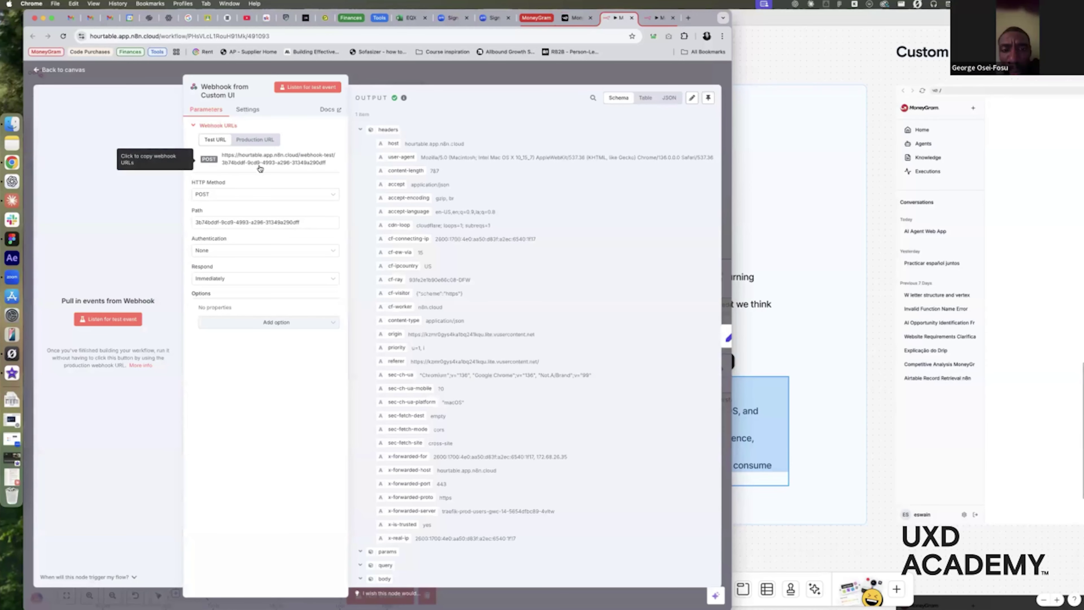
pyautogui.click(361, 130)
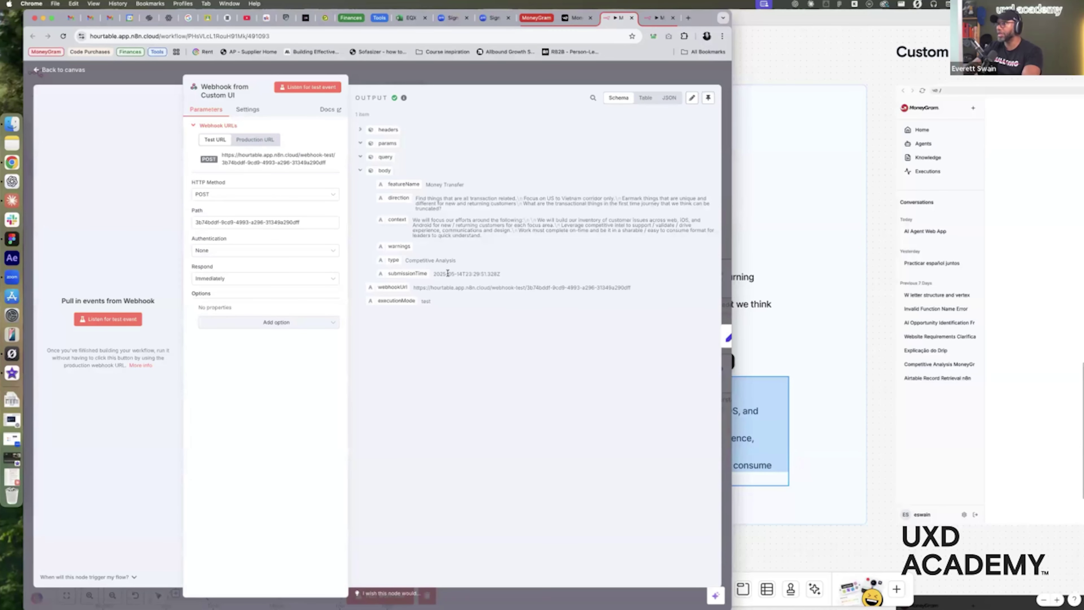
pyautogui.click(512, 79)
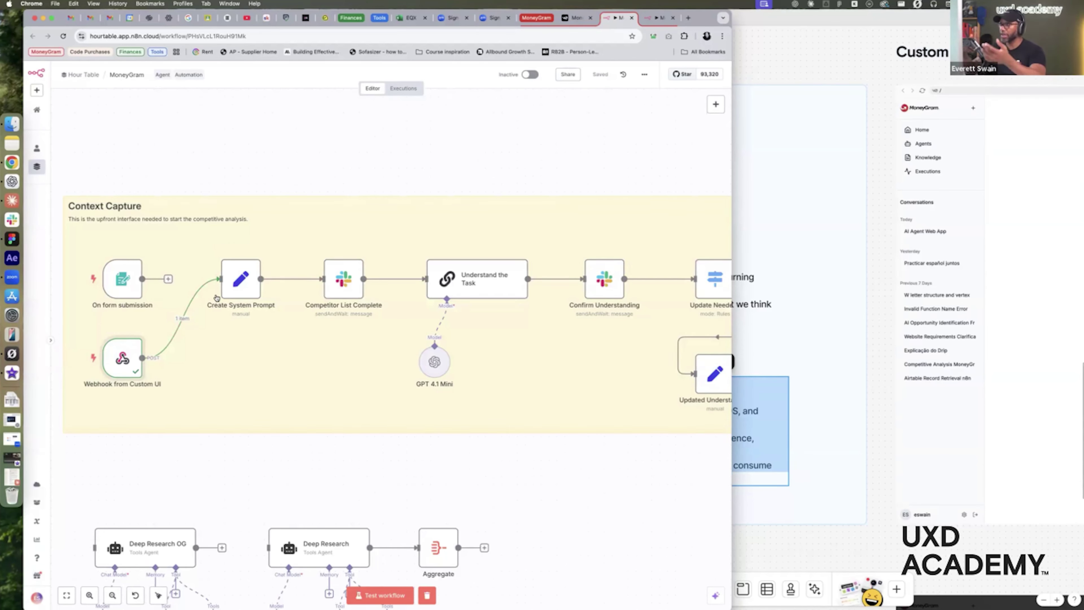
# Open the Create System Prompt node, collapse the input headers and review the Feature Name, Direction, Context and Date Submitted fields
pyautogui.doubleClick(258, 267)
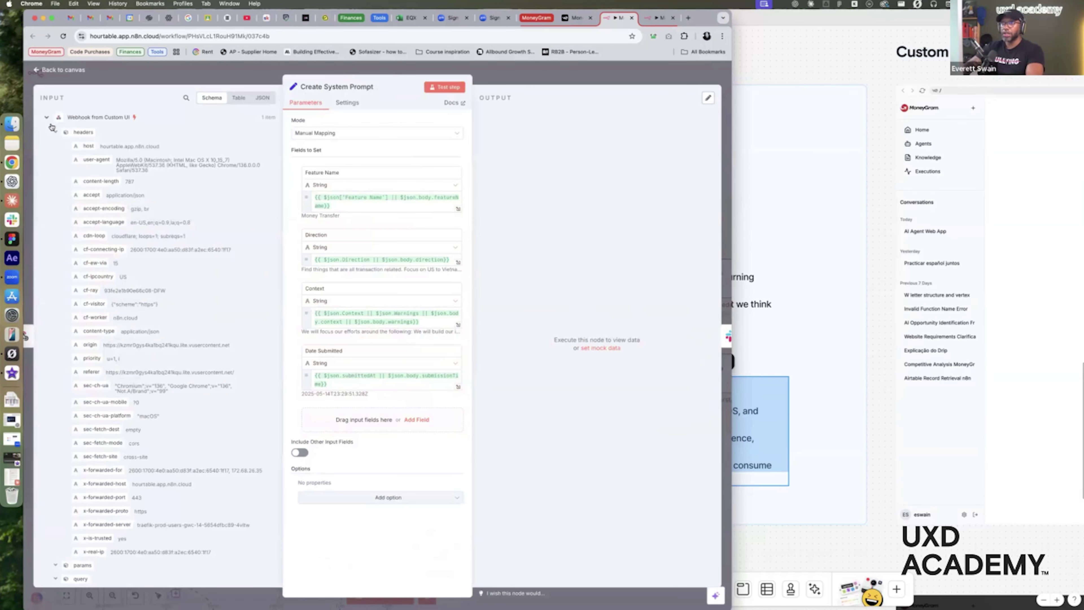
pyautogui.click(56, 132)
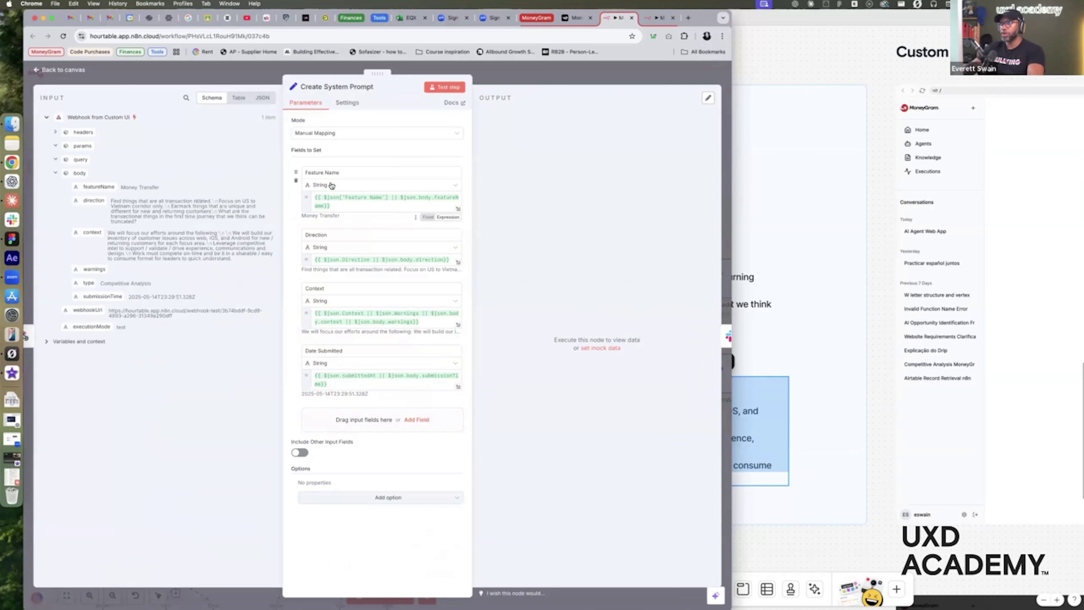
pyautogui.moveTo(306, 172); pyautogui.dragTo(348, 172)
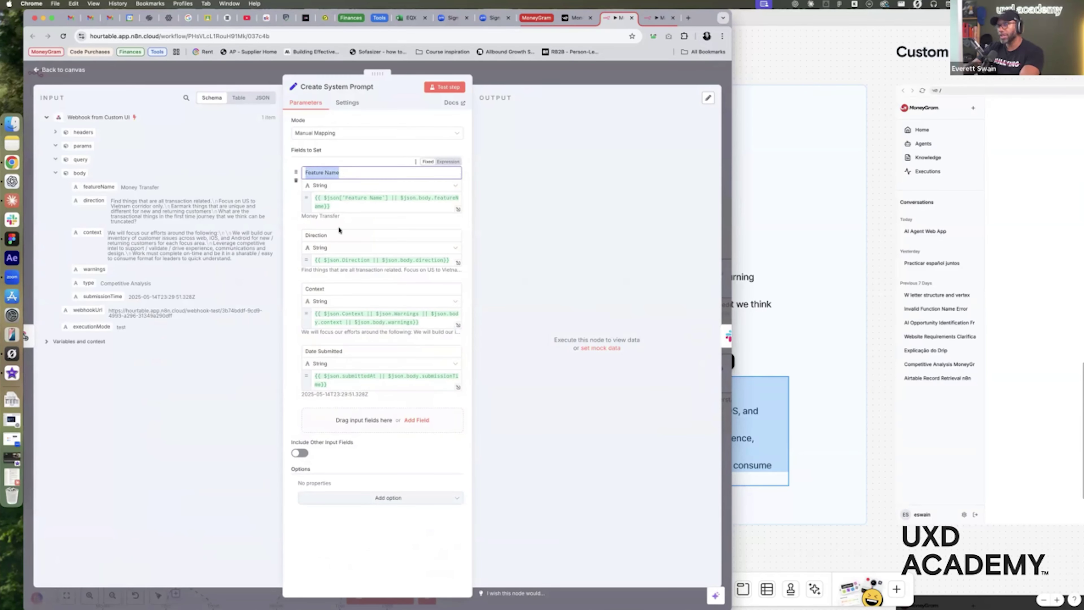
pyautogui.doubleClick(331, 234)
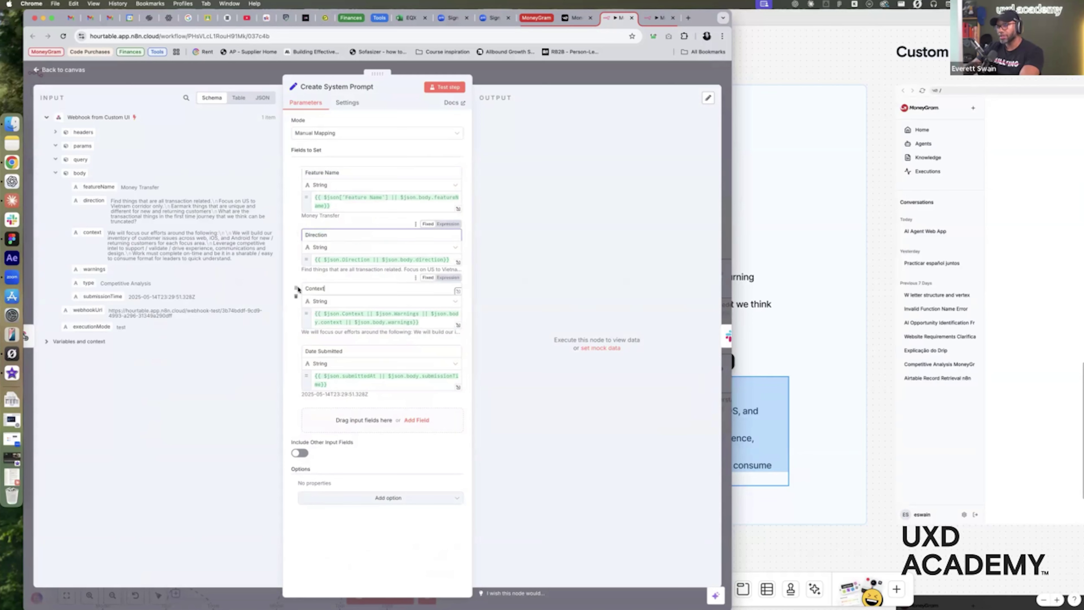
pyautogui.doubleClick(328, 289)
pyautogui.doubleClick(337, 351)
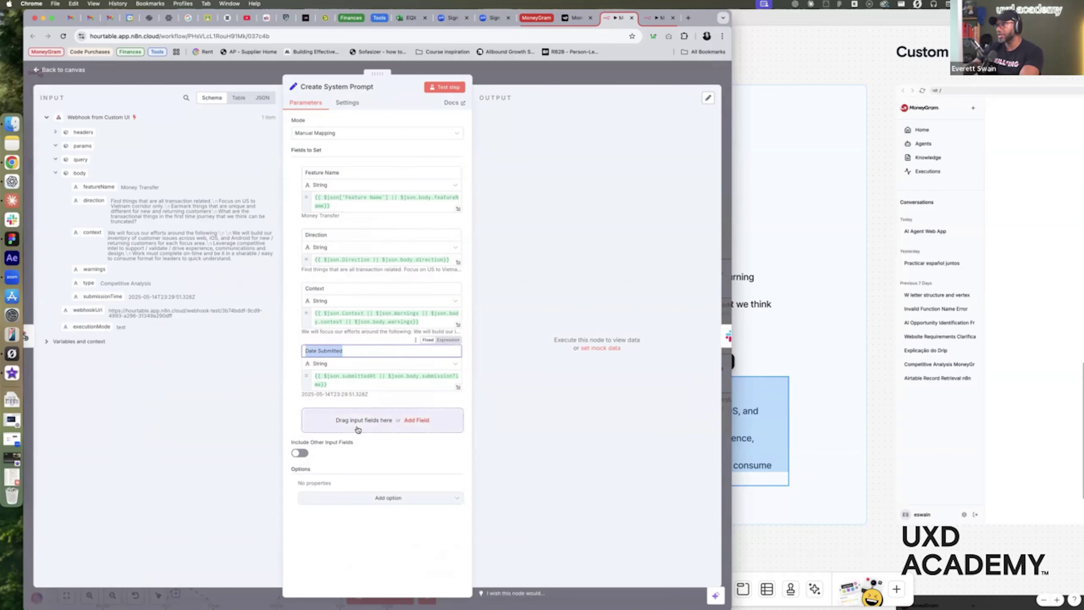
# Replace the Feature Name expression with the webhook body's featureName value, {{ $json.body.featureName }}
pyautogui.click(353, 172)
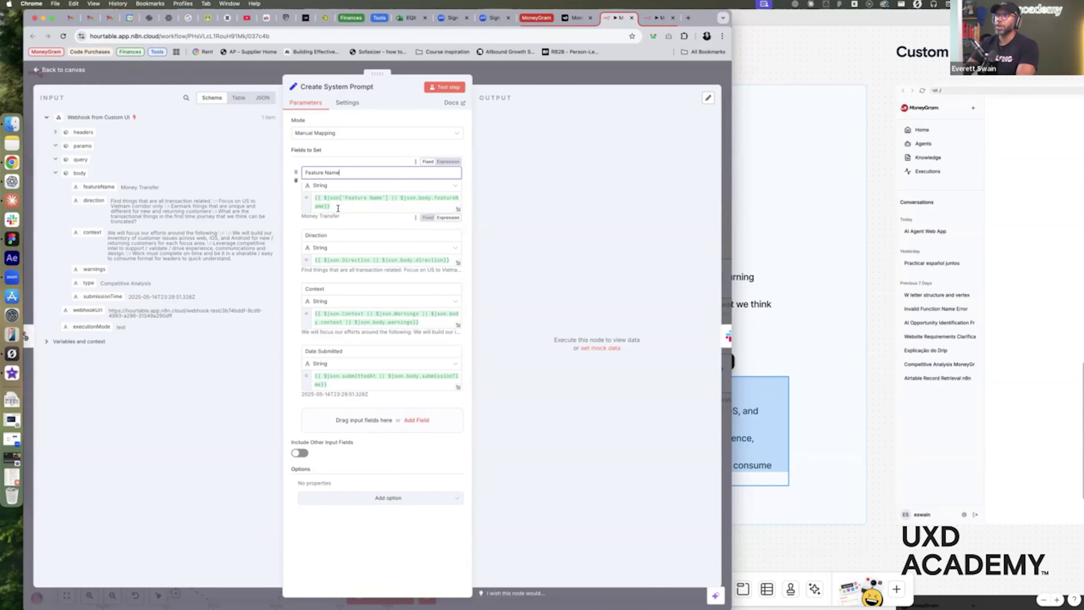
pyautogui.moveTo(331, 205); pyautogui.dragTo(313, 190)
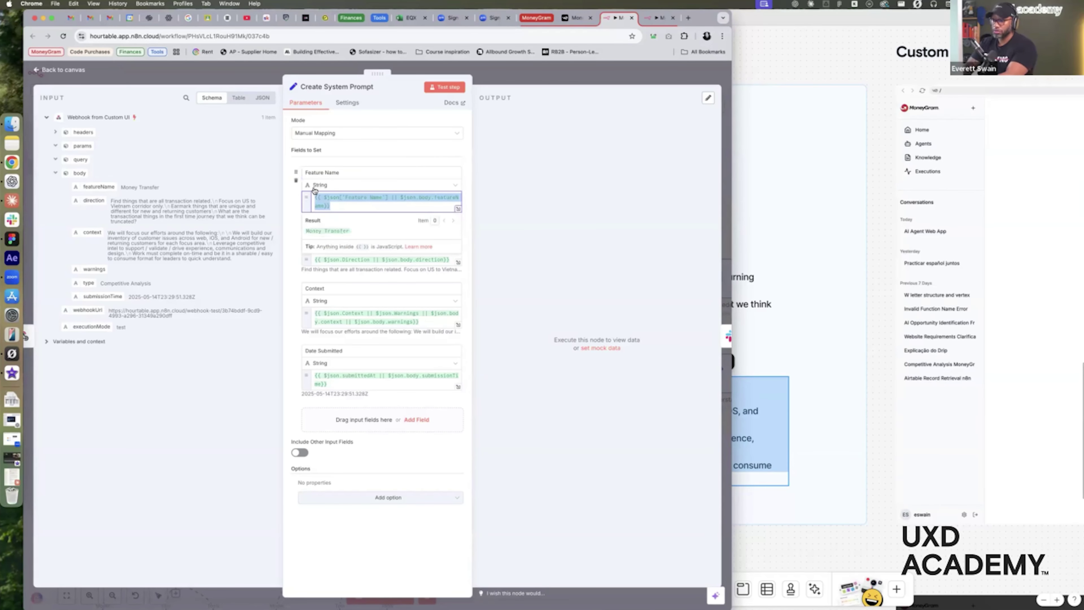
pyautogui.press('BackSpace')
pyautogui.moveTo(99, 187); pyautogui.dragTo(385, 198)
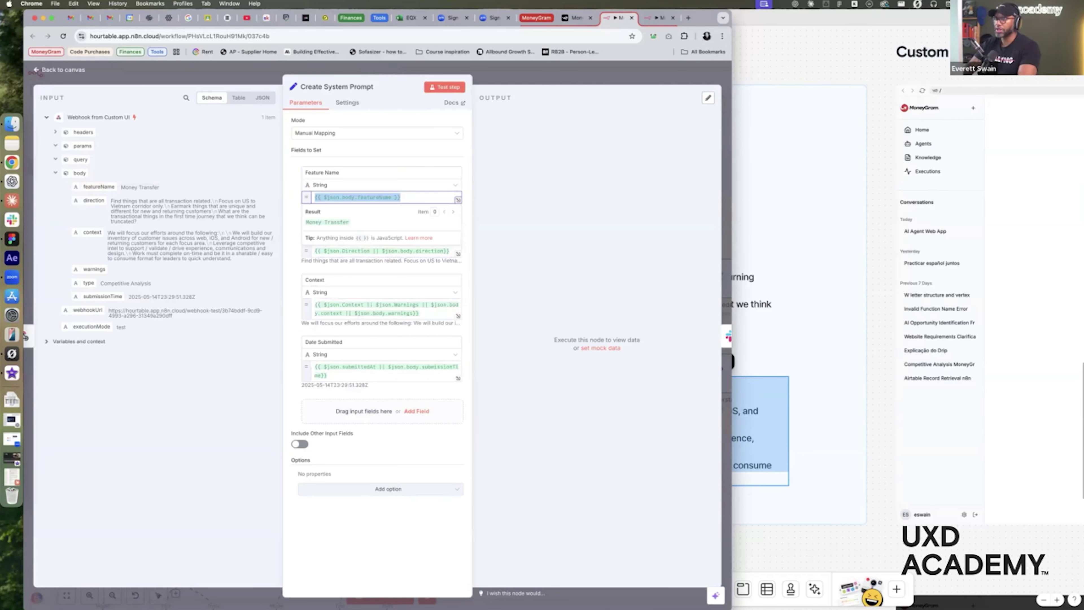
pyautogui.press('Escape')
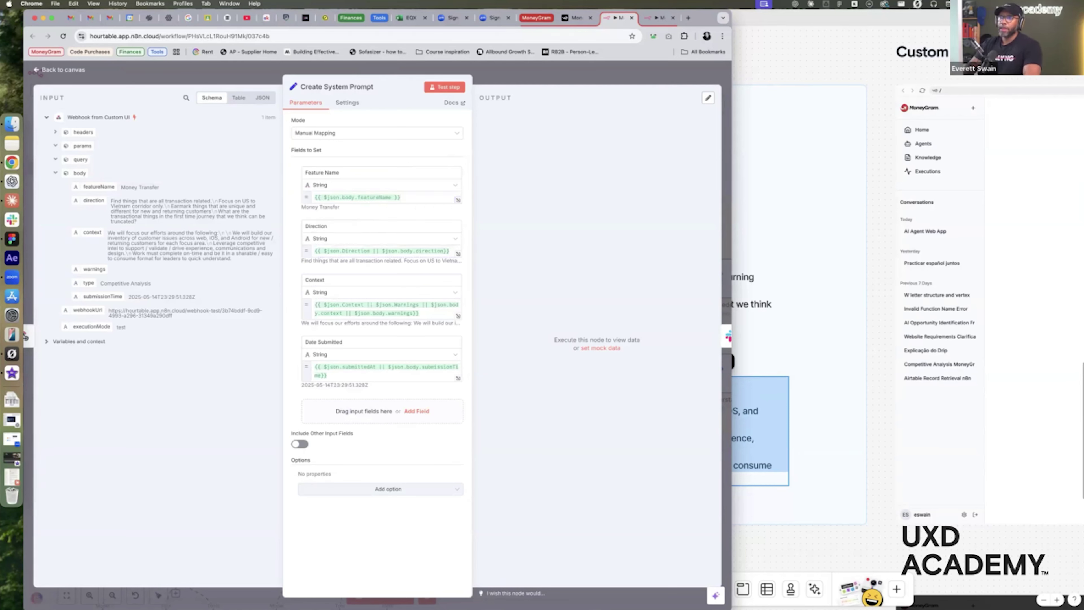
# Try appending {{ $json.body.context || $json.body.direction }} to the Date Submitted value, and remove that addition again
pyautogui.moveTo(93, 200); pyautogui.dragTo(98, 234)
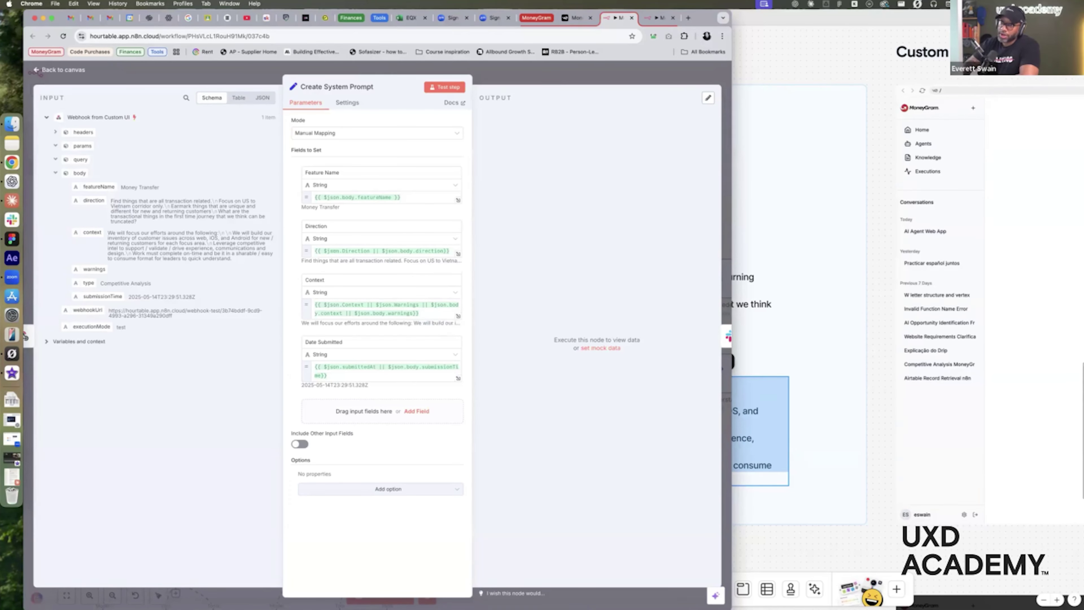
pyautogui.moveTo(91, 231); pyautogui.dragTo(369, 378)
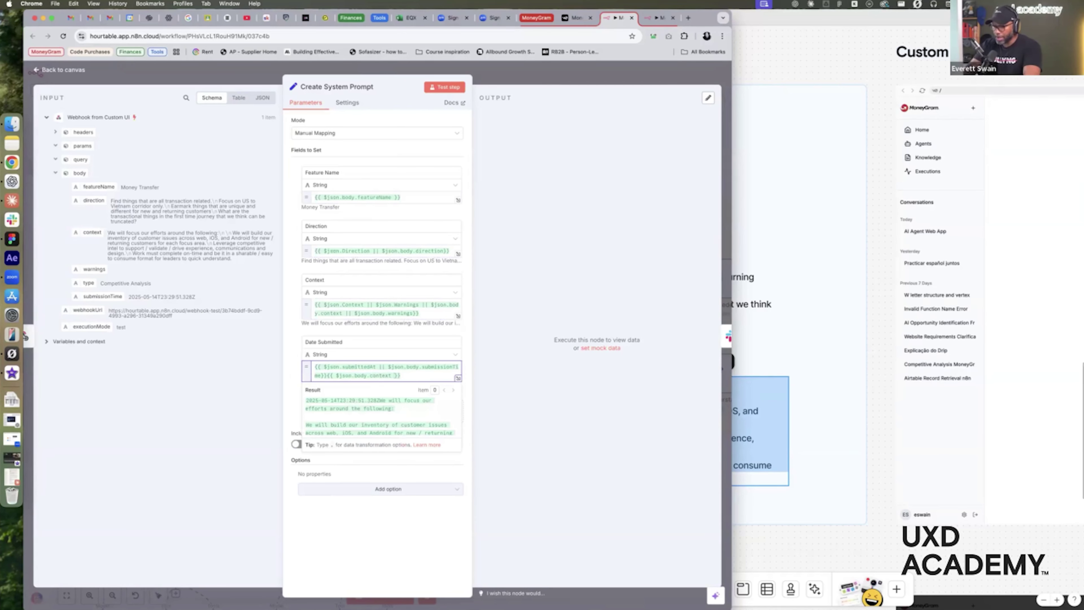
pyautogui.write('||')
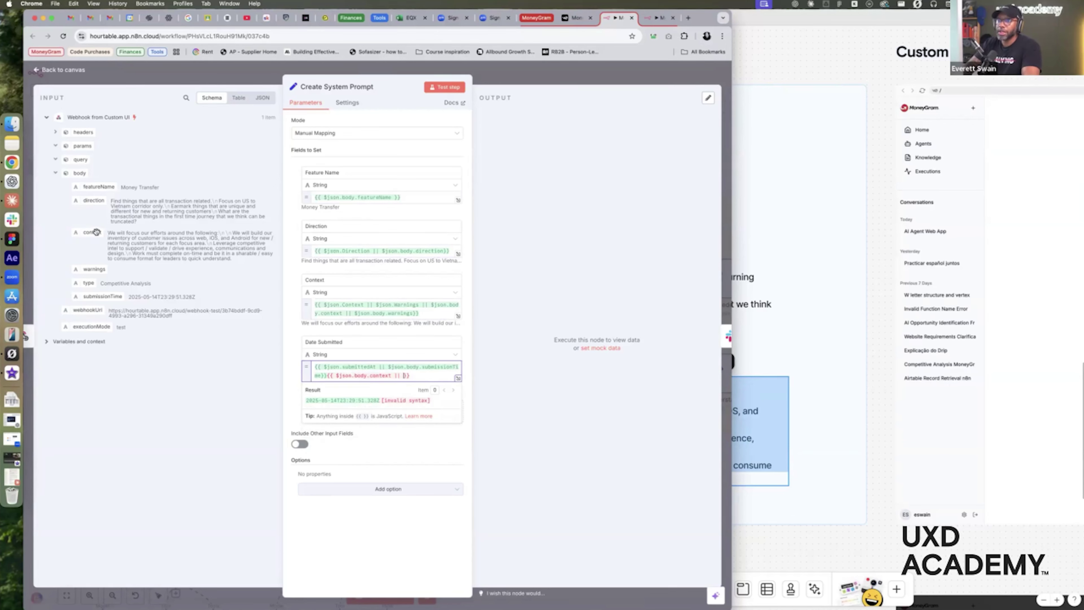
pyautogui.moveTo(94, 200); pyautogui.dragTo(431, 386)
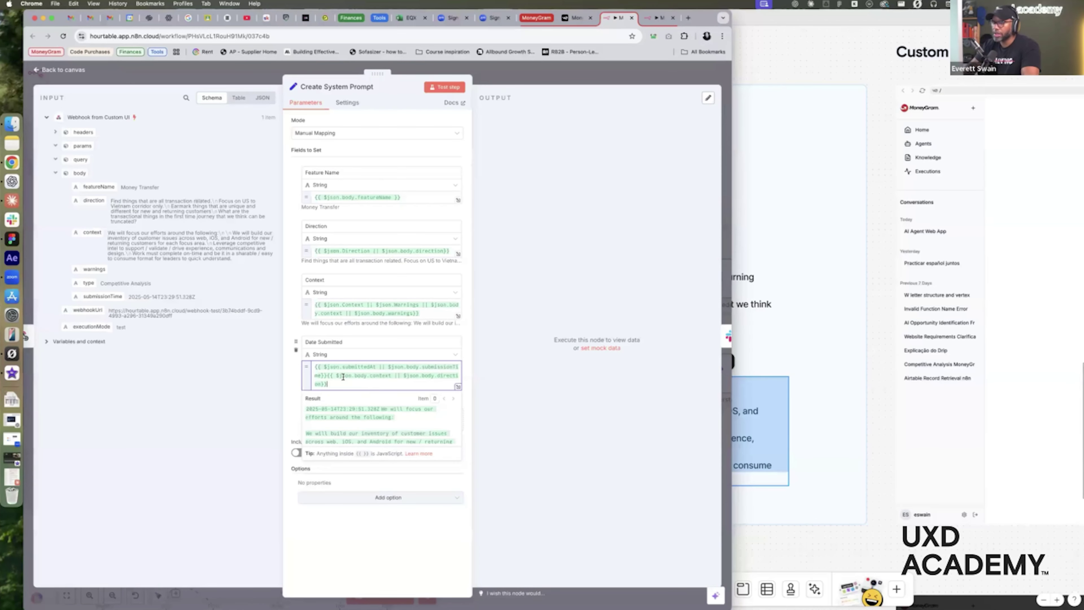
pyautogui.moveTo(344, 389); pyautogui.dragTo(327, 375)
pyautogui.press('BackSpace')
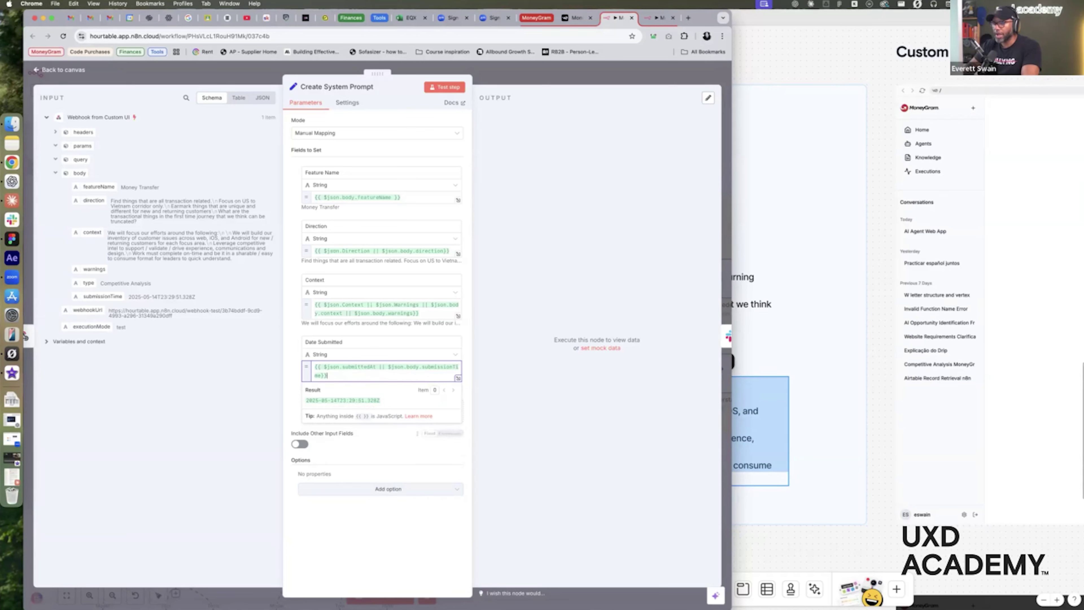
pyautogui.click(252, 444)
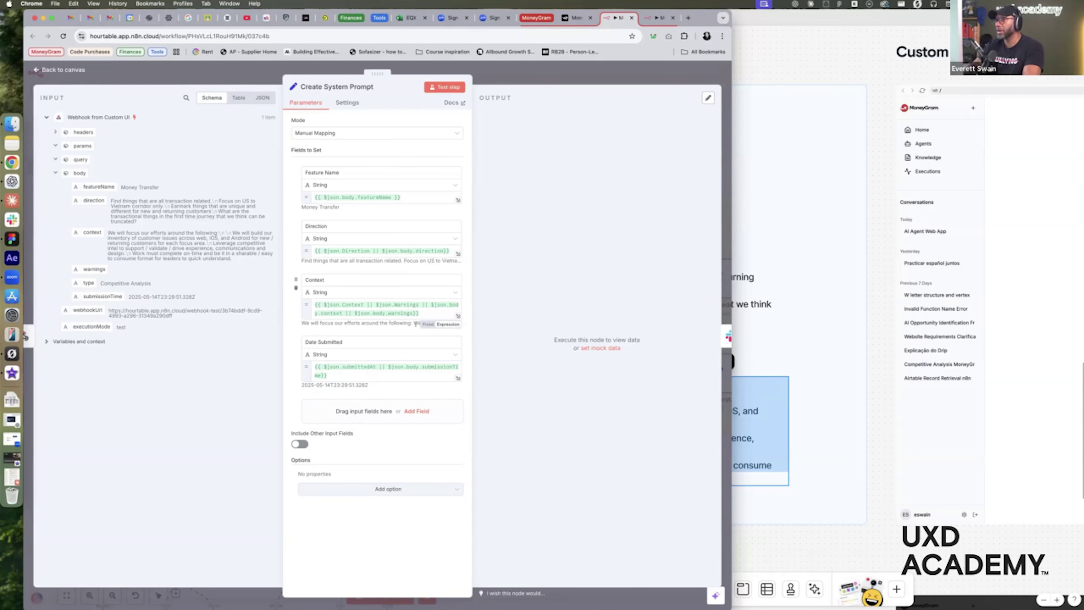
# Inspect the warnings part of the Context expression and run a test of the Create System Prompt node
pyautogui.moveTo(342, 305); pyautogui.dragTo(420, 304)
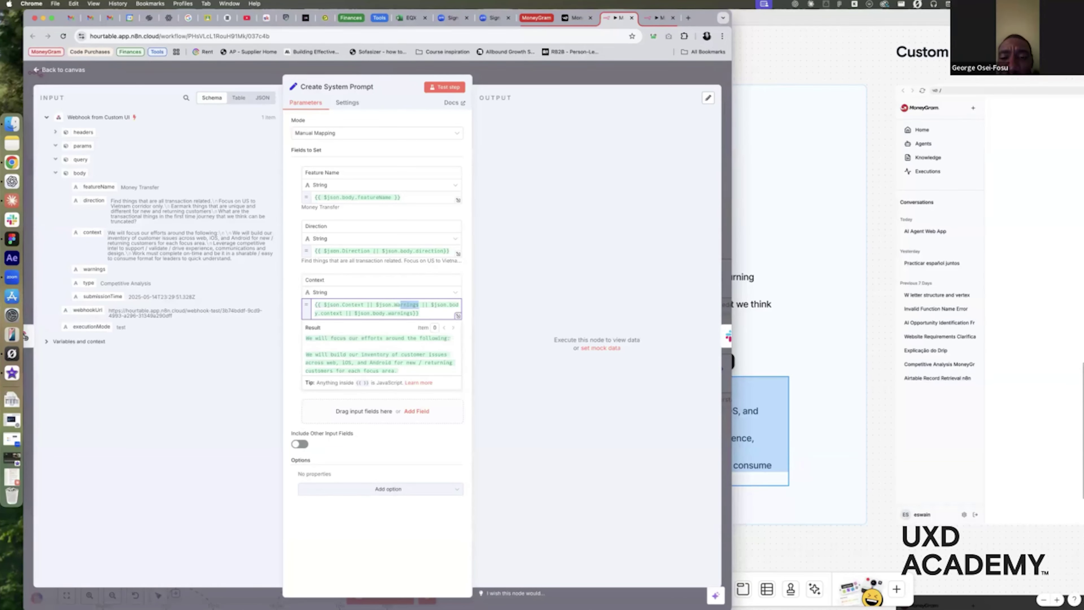
pyautogui.click(516, 295)
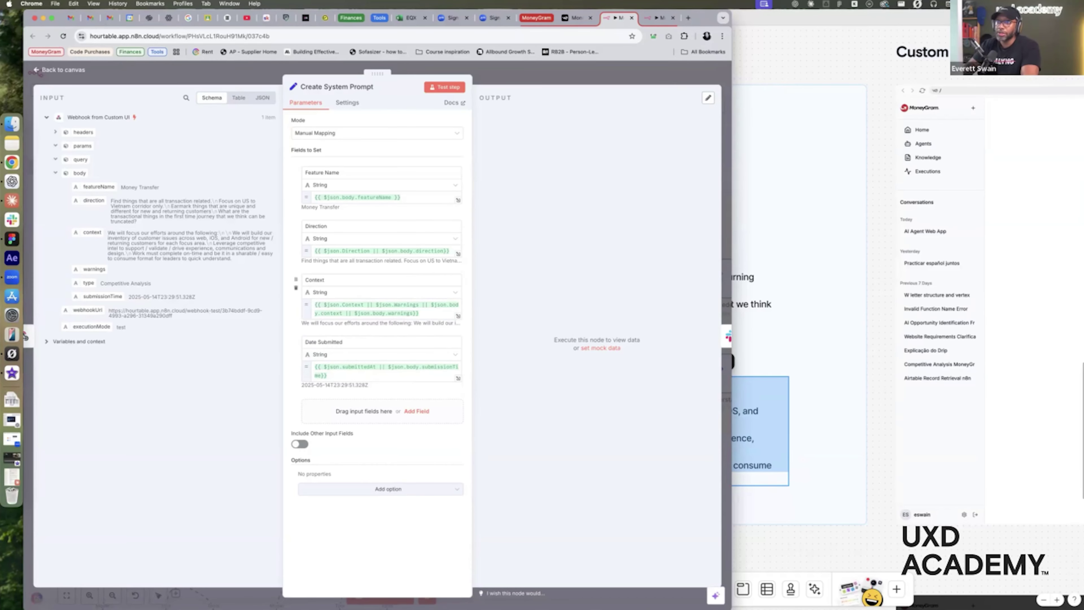
pyautogui.press('Escape')
pyautogui.press('Return')
pyautogui.click(444, 87)
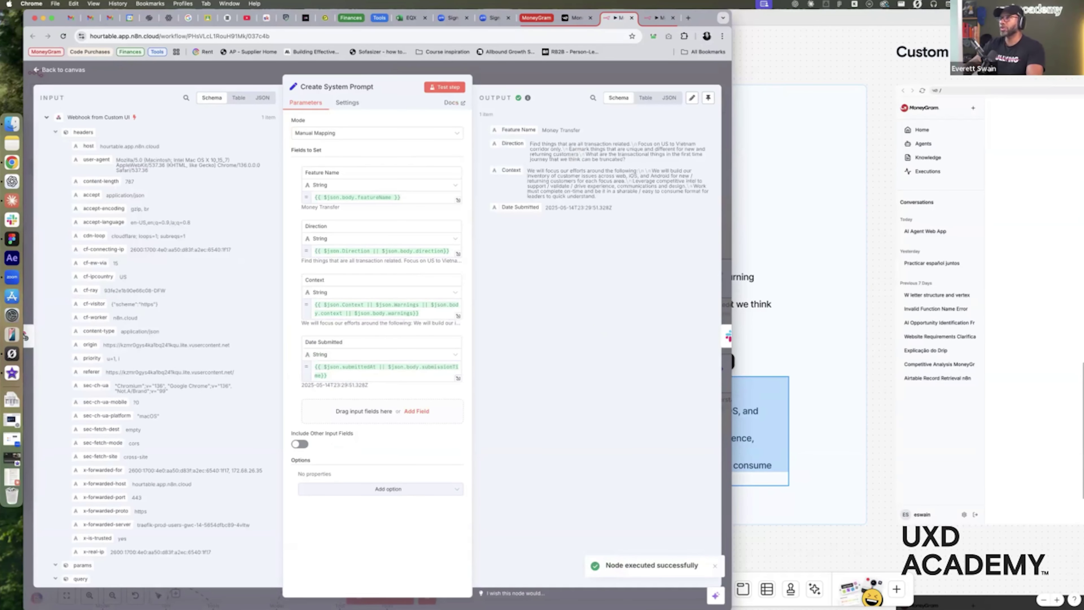
# Glance at the blank Competitive Analysis form in v0, and return to n8n to check the Create System Prompt node's output
pyautogui.click(576, 18)
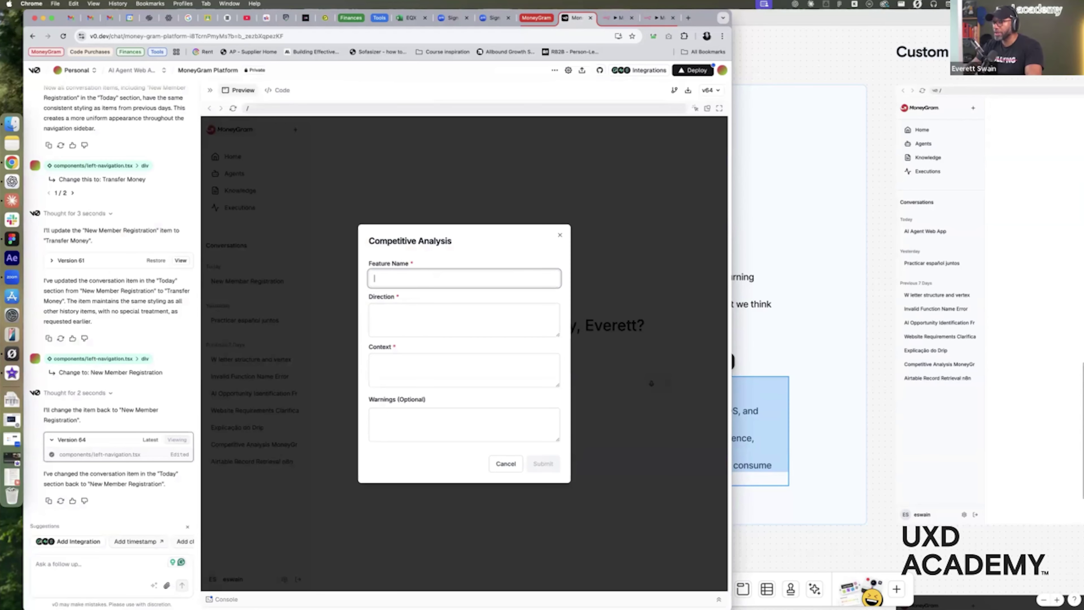
pyautogui.click(618, 18)
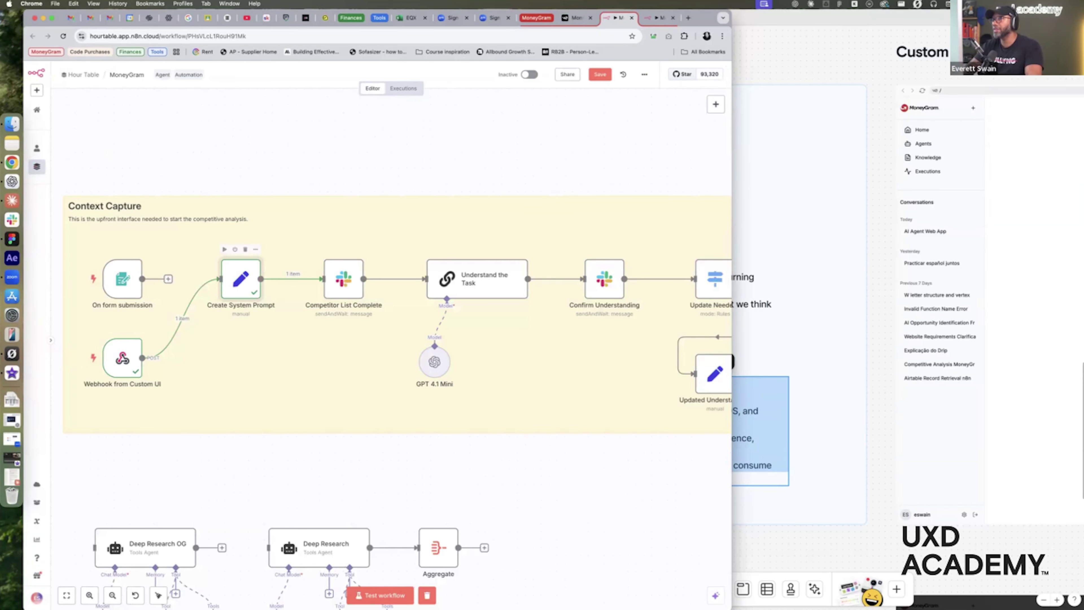
pyautogui.doubleClick(241, 279)
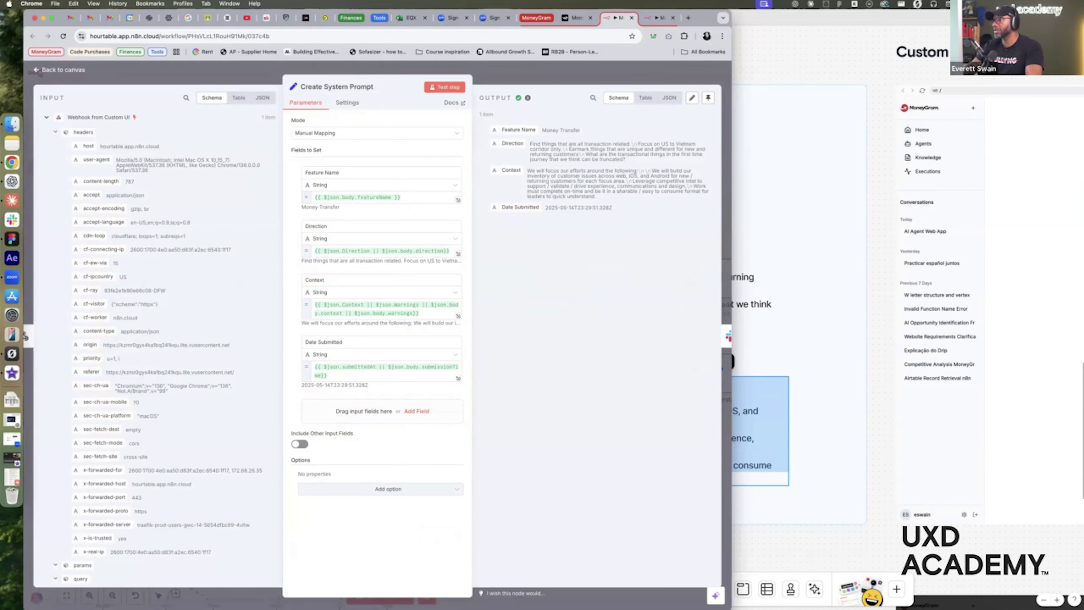
pyautogui.press('Escape')
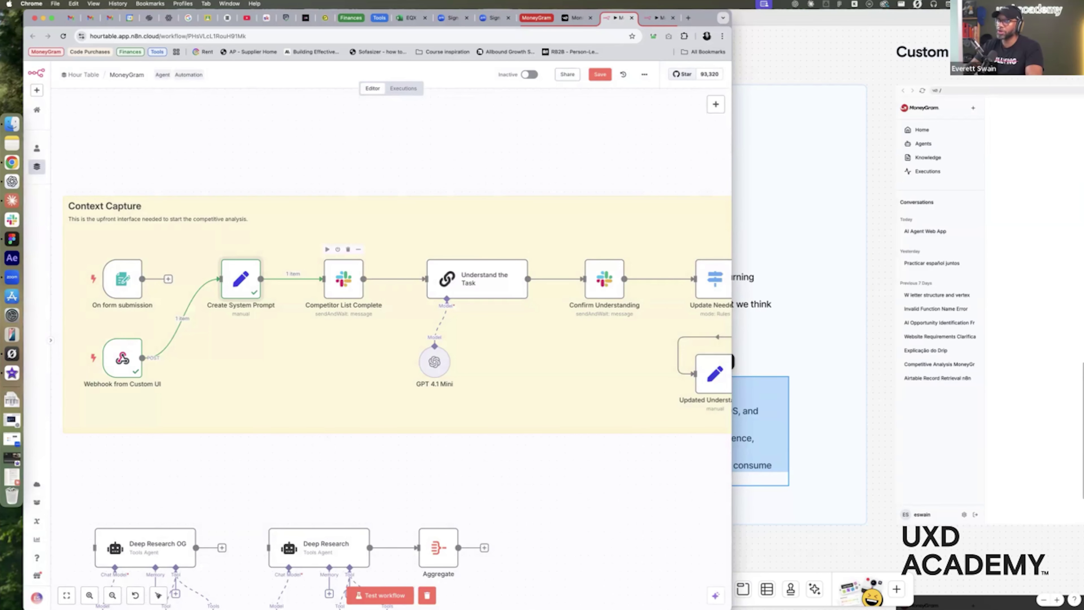
# Open the Competitor List Complete Slack node and review its message, the Response Type choices and the Type of Approval choices
pyautogui.doubleClick(344, 278)
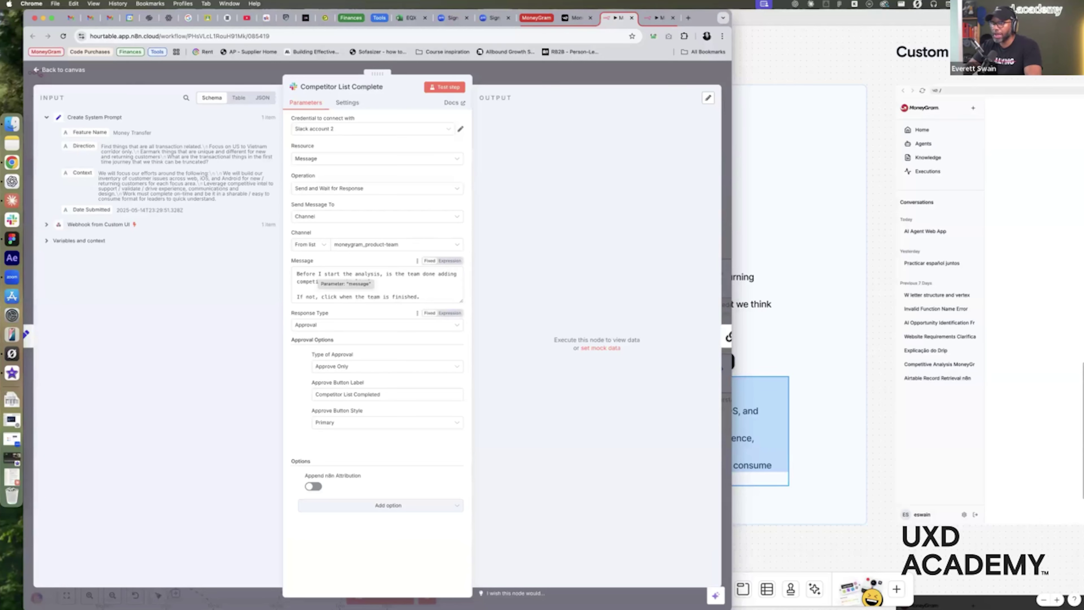
pyautogui.click(342, 289)
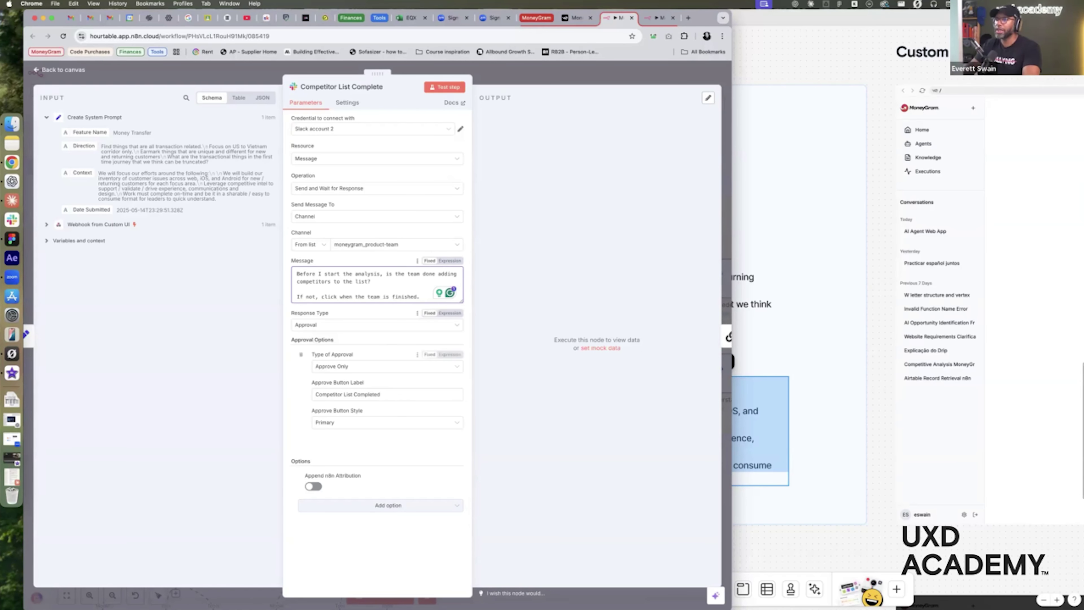
pyautogui.click(376, 325)
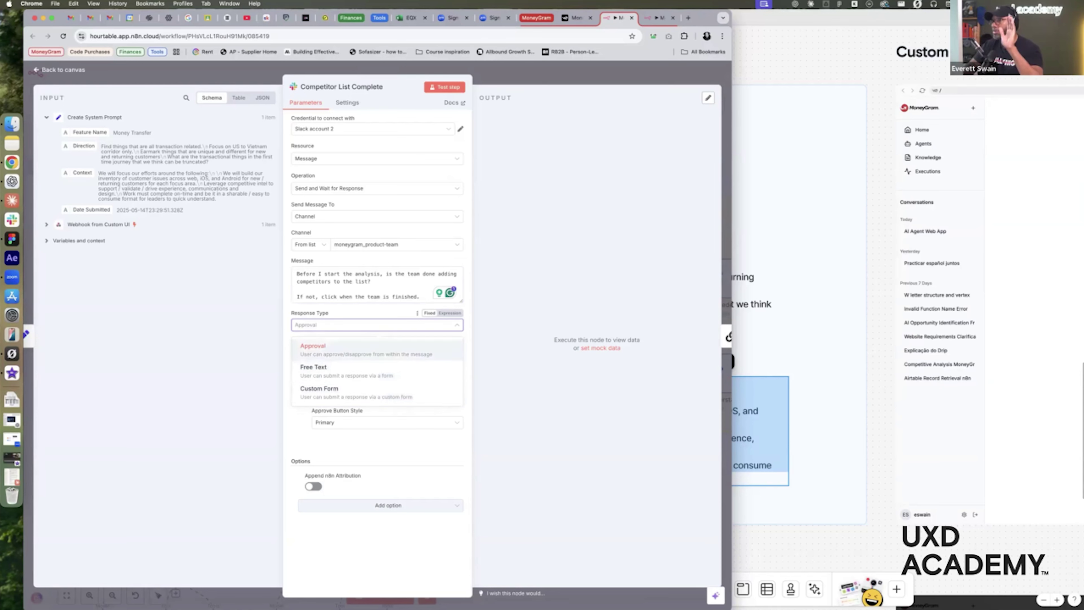
pyautogui.click(351, 350)
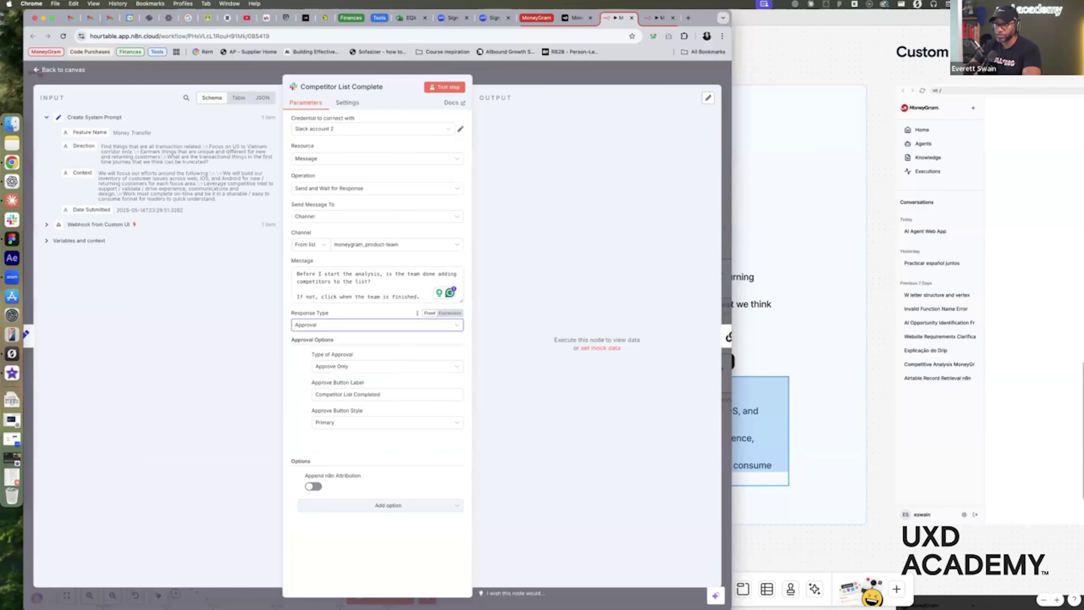
pyautogui.click(366, 366)
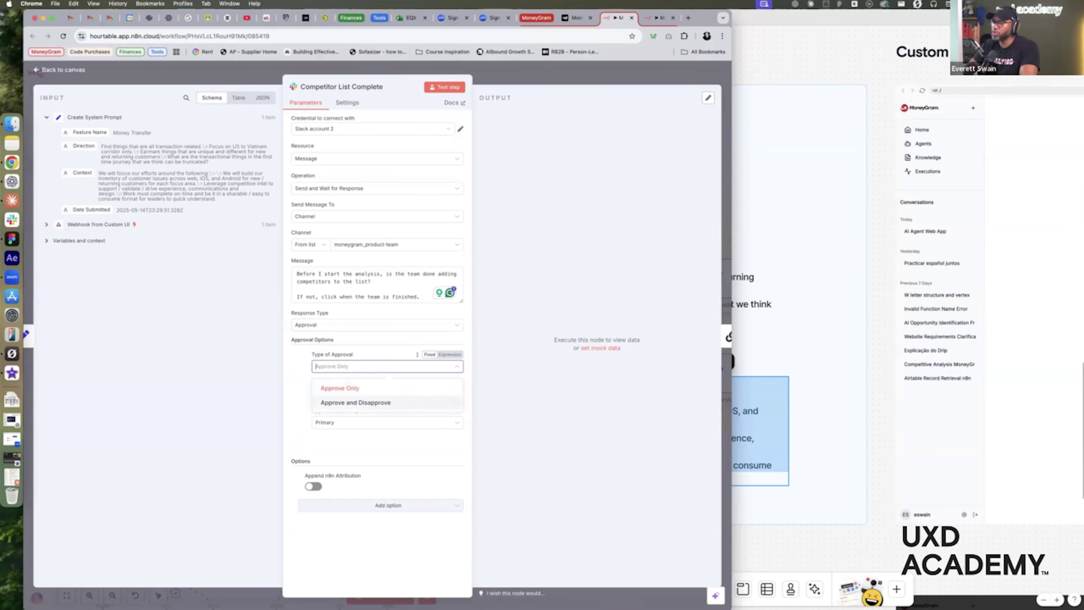
pyautogui.click(363, 366)
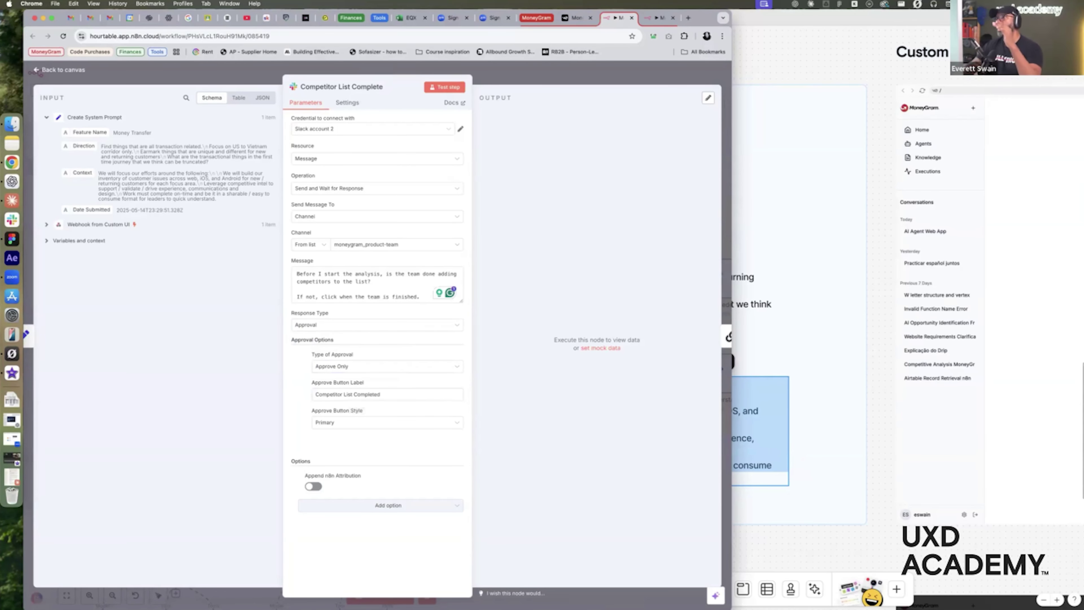
# Switch to the FigJam process map and examine the Slack approval message in the Human-in-the-Loop Interaction #1 screenshot
pyautogui.click(790, 55)
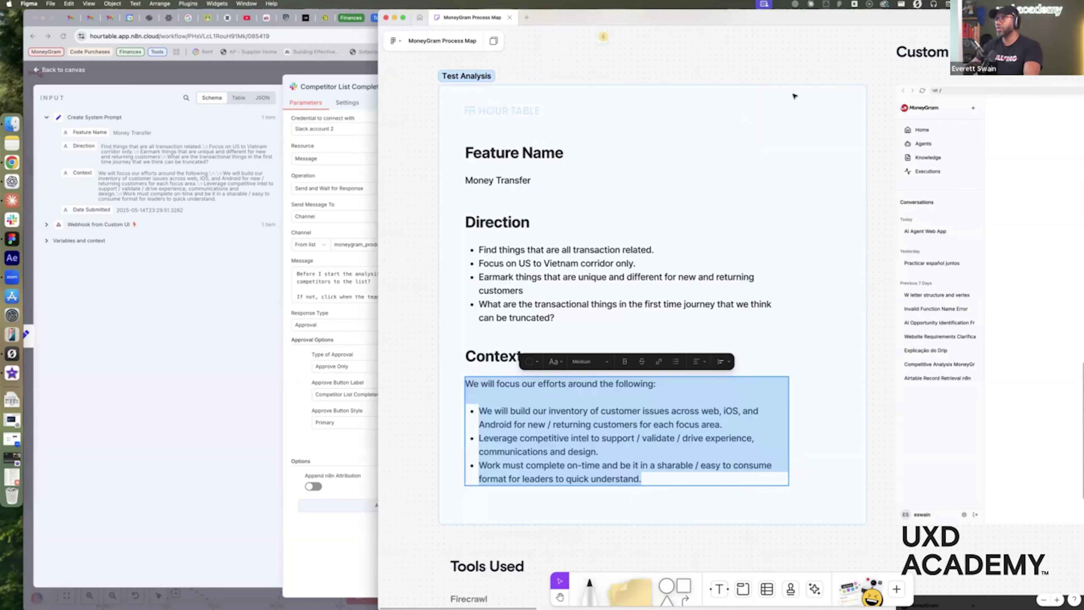
pyautogui.scroll(5, 794, 97)
pyautogui.hscroll(6, 794, 97)
pyautogui.scroll(-5, 780, 124)
pyautogui.scroll(12, 755, 150)
pyautogui.hscroll(10, 755, 150)
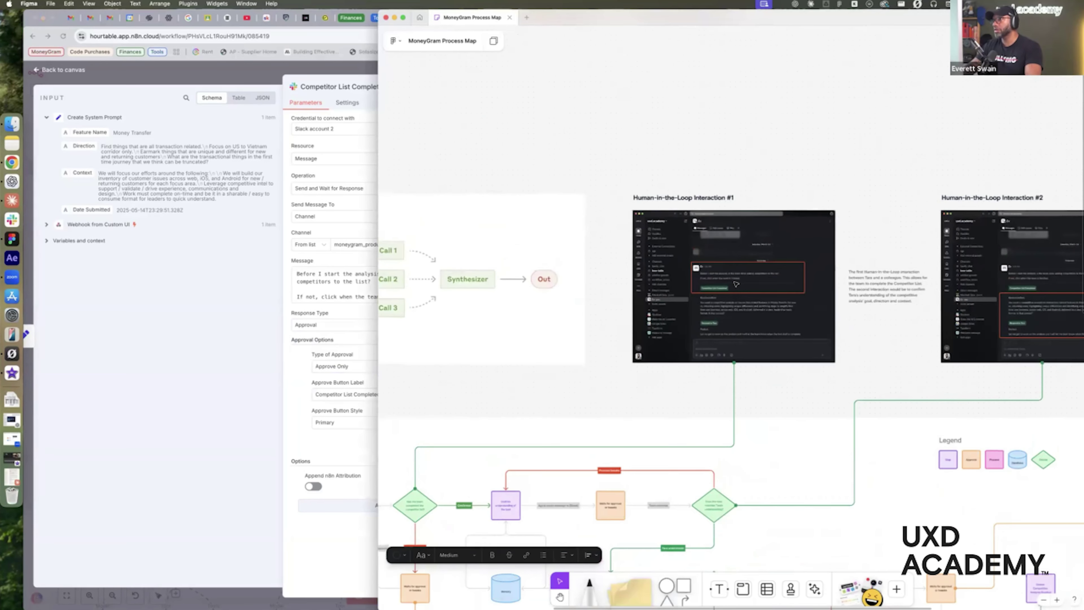
pyautogui.scroll(10, 719, 295)
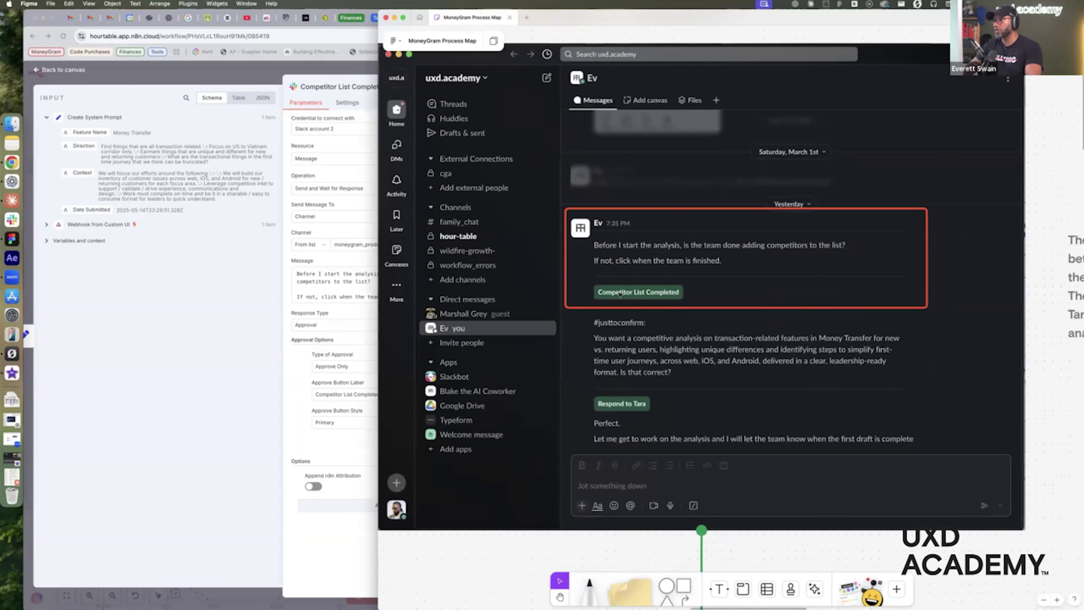
pyautogui.hscroll(-1, 659, 302)
pyautogui.scroll(1, 659, 301)
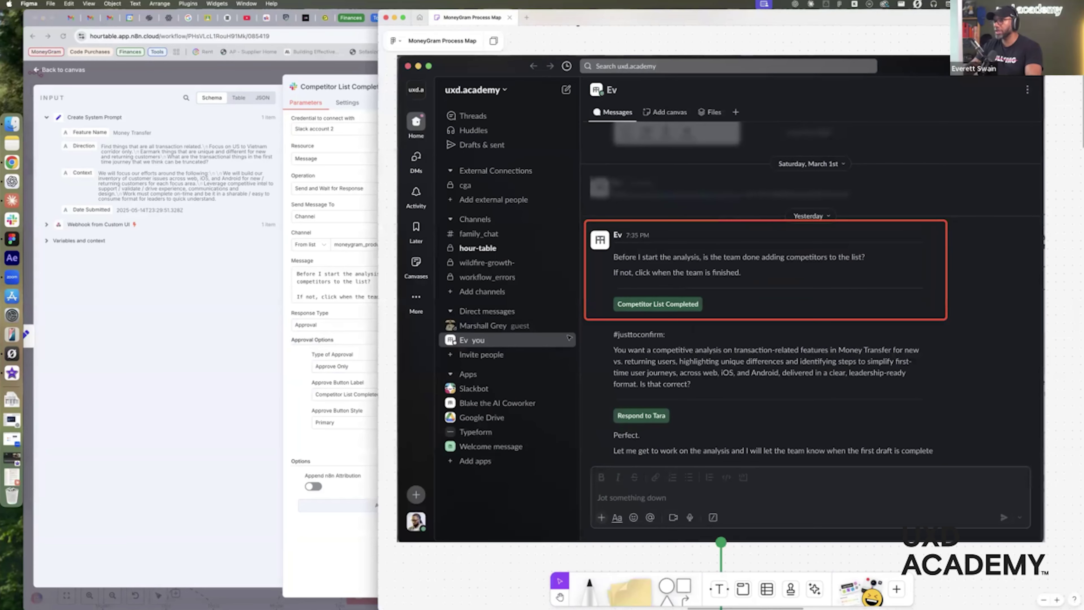
# Run a test of the Competitor List Complete node in n8n and approve its message in Slack's moneygram_product-team channel
pyautogui.click(285, 440)
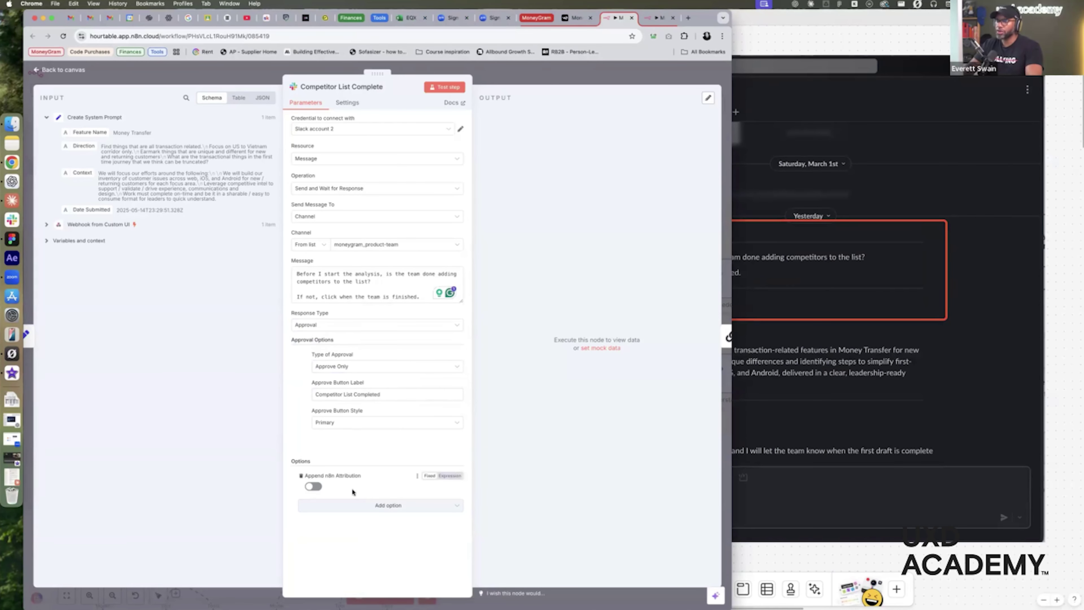
pyautogui.click(447, 88)
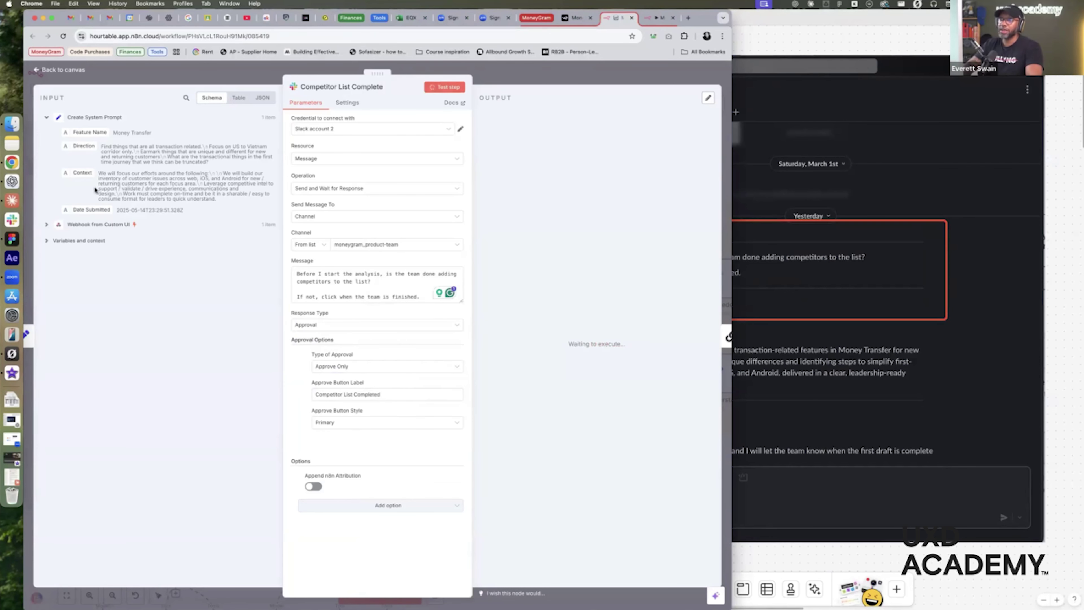
pyautogui.click(12, 221)
pyautogui.click(110, 180)
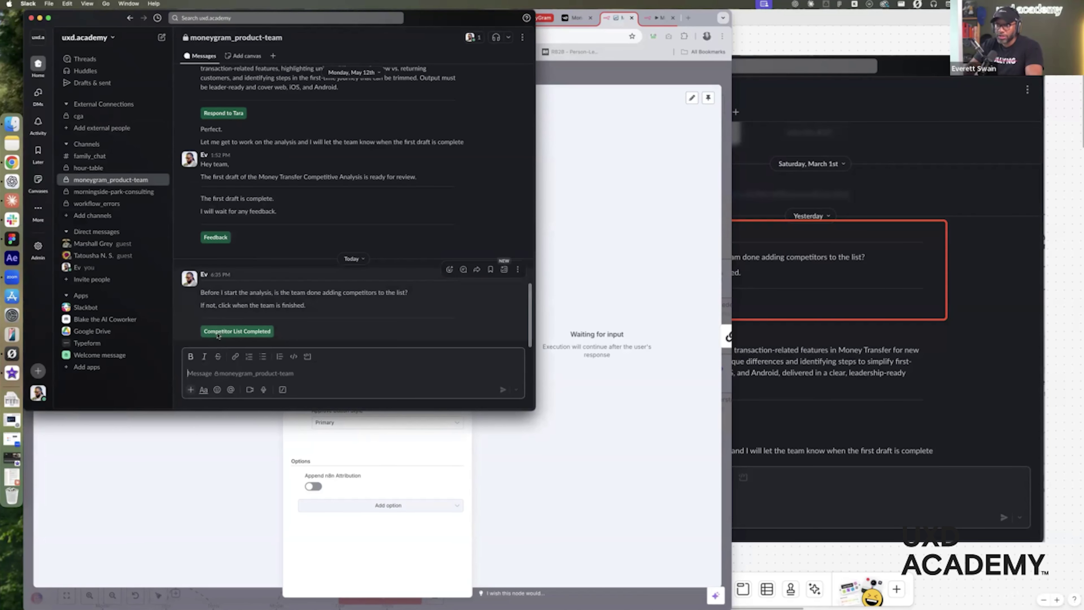
pyautogui.click(218, 332)
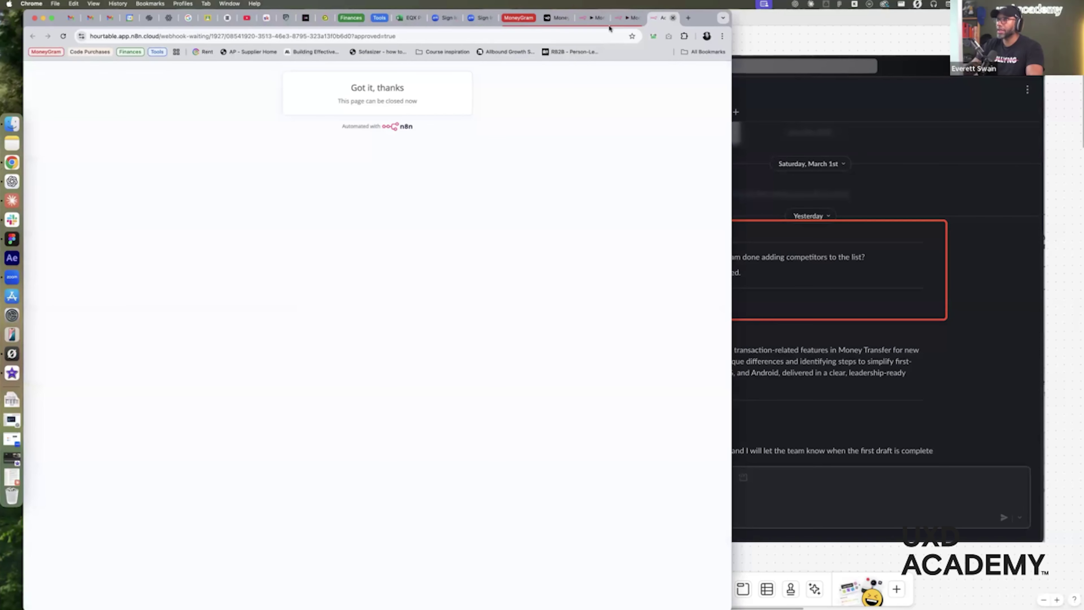
# Close the approval confirmation page, check the Competitor List Complete node's output in n8n, and return to the workflow canvas
pyautogui.click(673, 18)
pyautogui.click(615, 18)
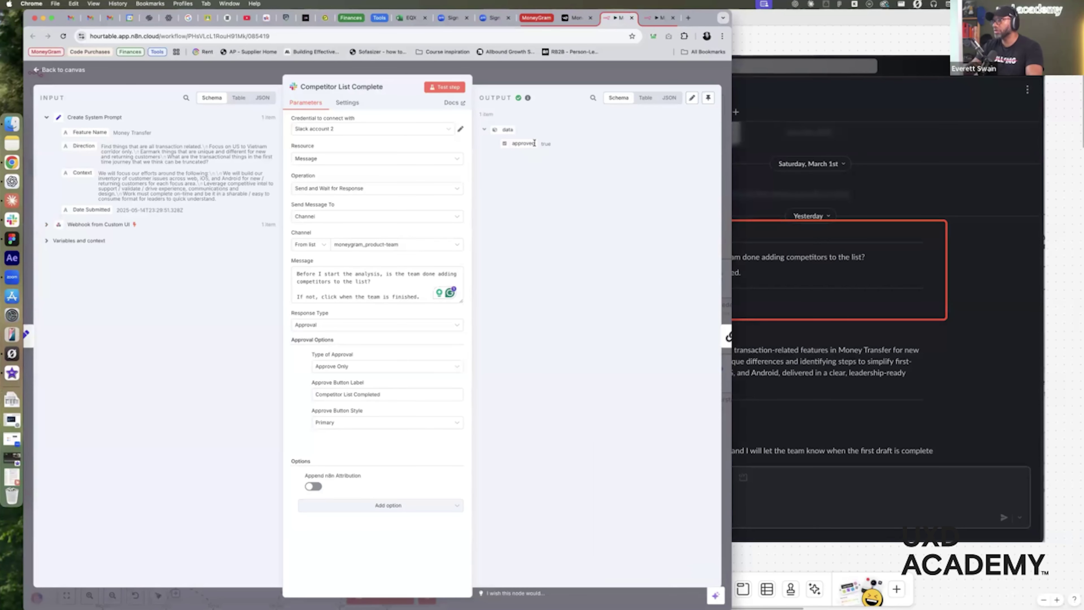
pyautogui.press('Escape')
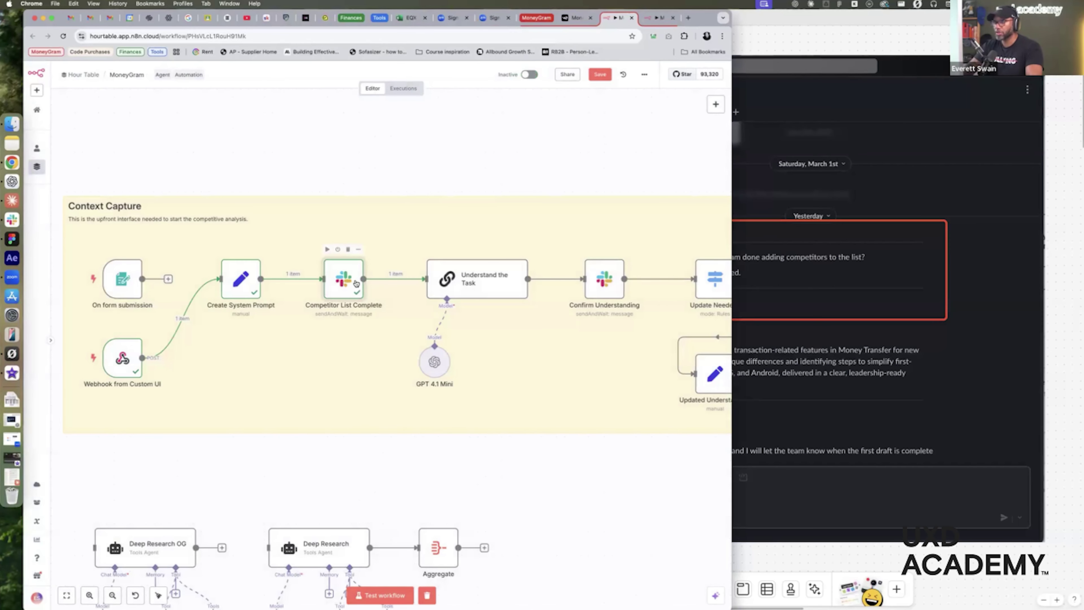
pyautogui.hscroll(5, 383, 277)
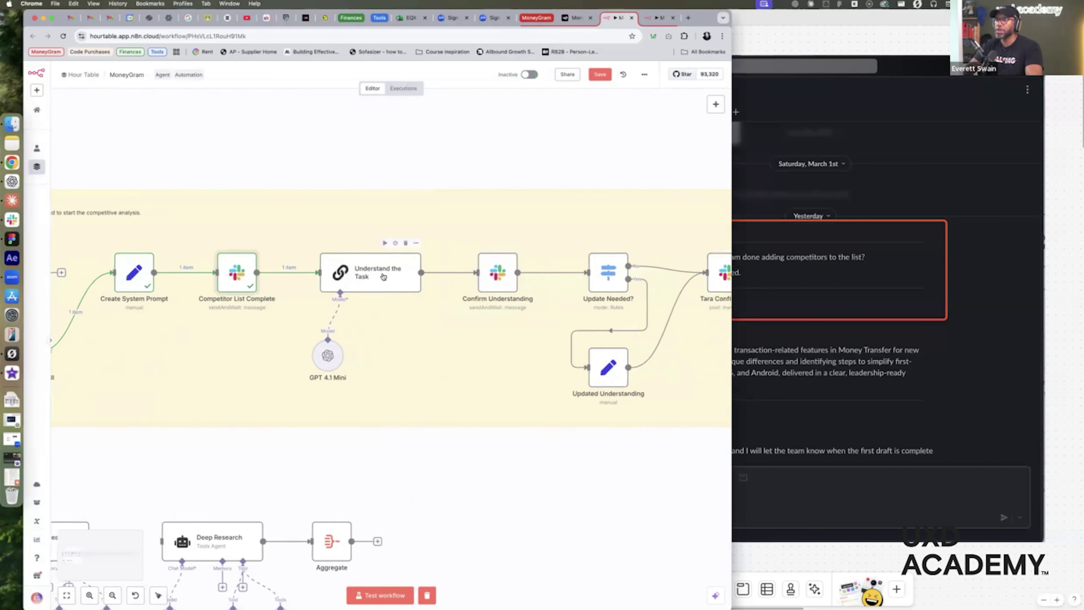
pyautogui.hscroll(-3, 171, 284)
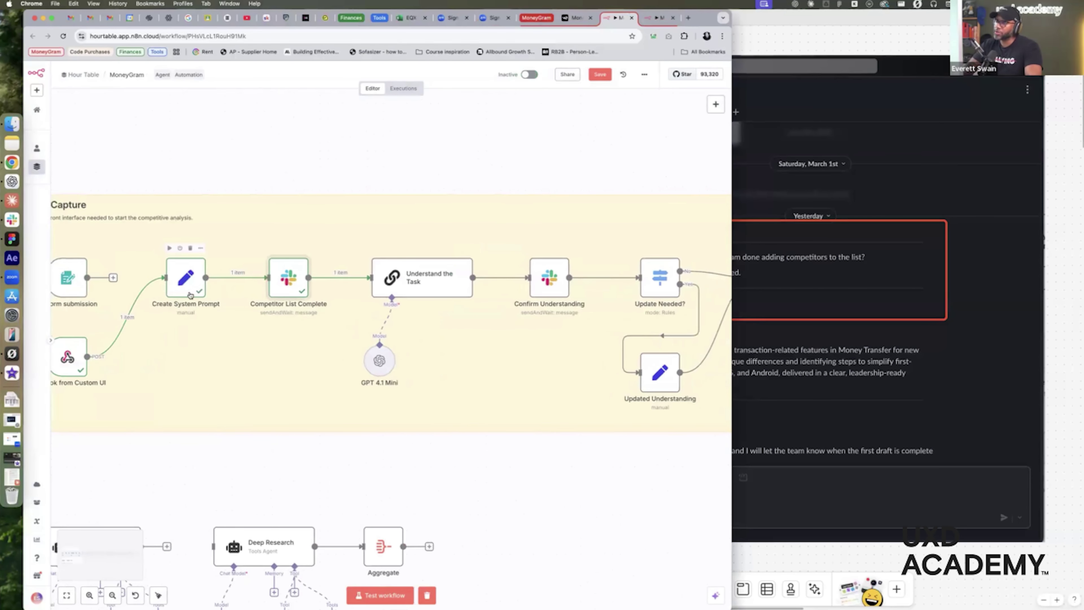
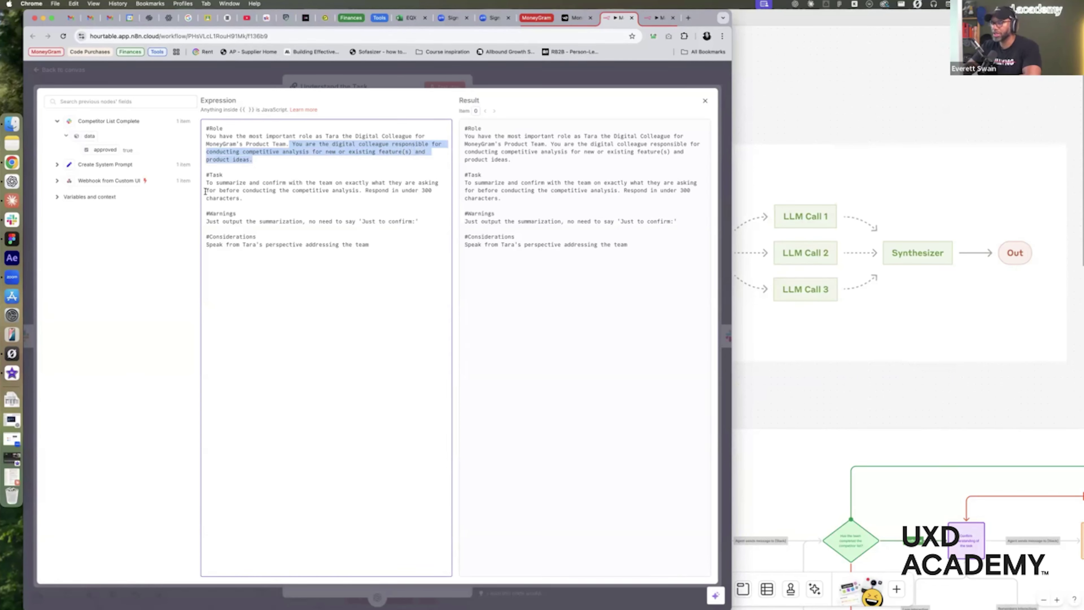
# Examine the Task, Warnings and Considerations sections of the Understand the Task node's system message, and close the expression editor
pyautogui.moveTo(207, 184); pyautogui.dragTo(262, 199)
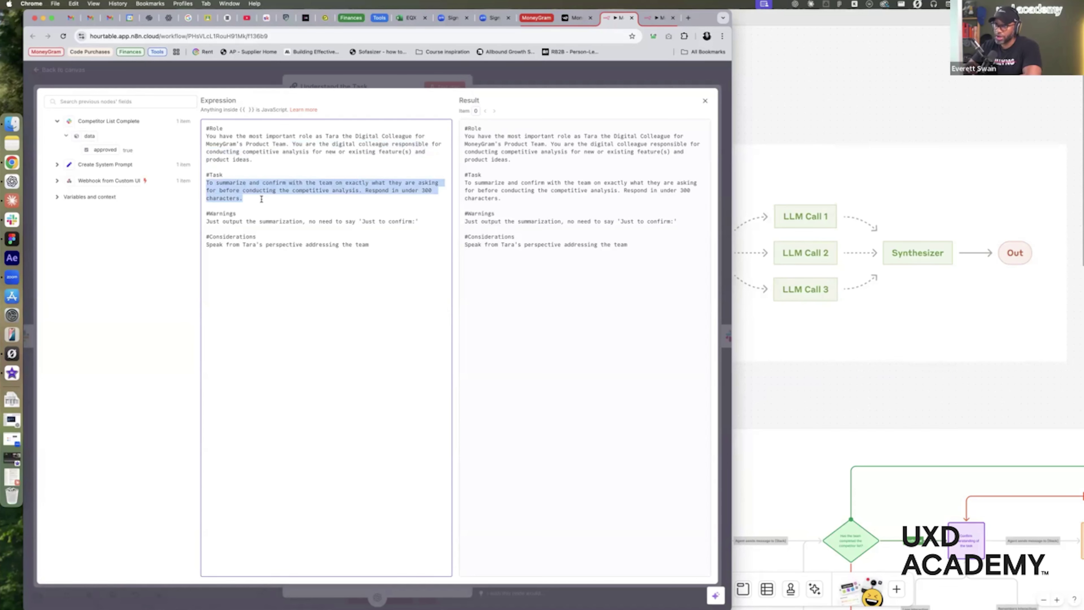
pyautogui.click(263, 182)
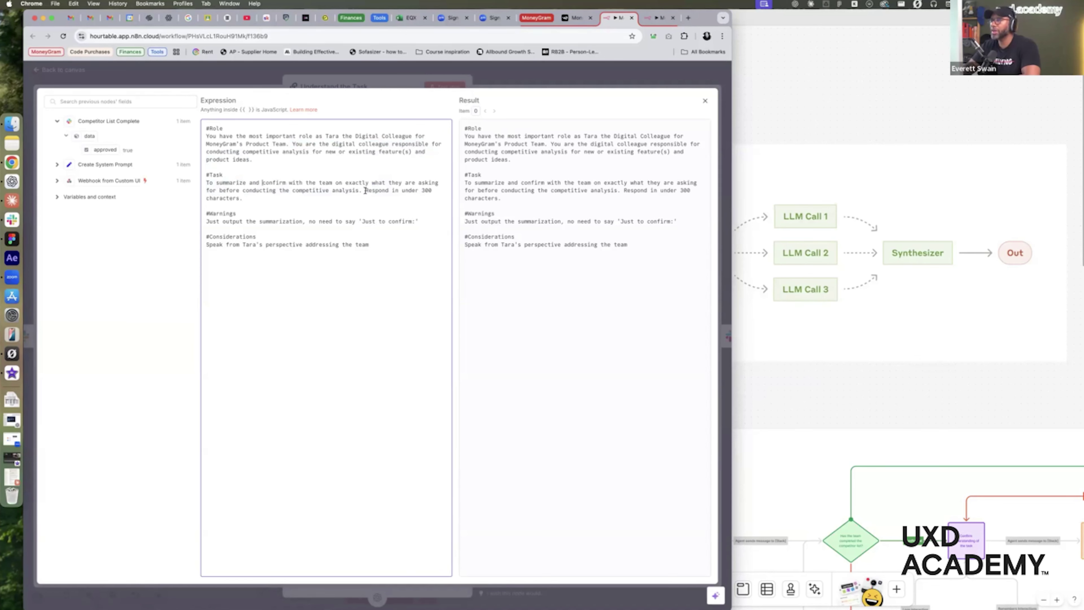
pyautogui.moveTo(366, 190); pyautogui.dragTo(419, 199)
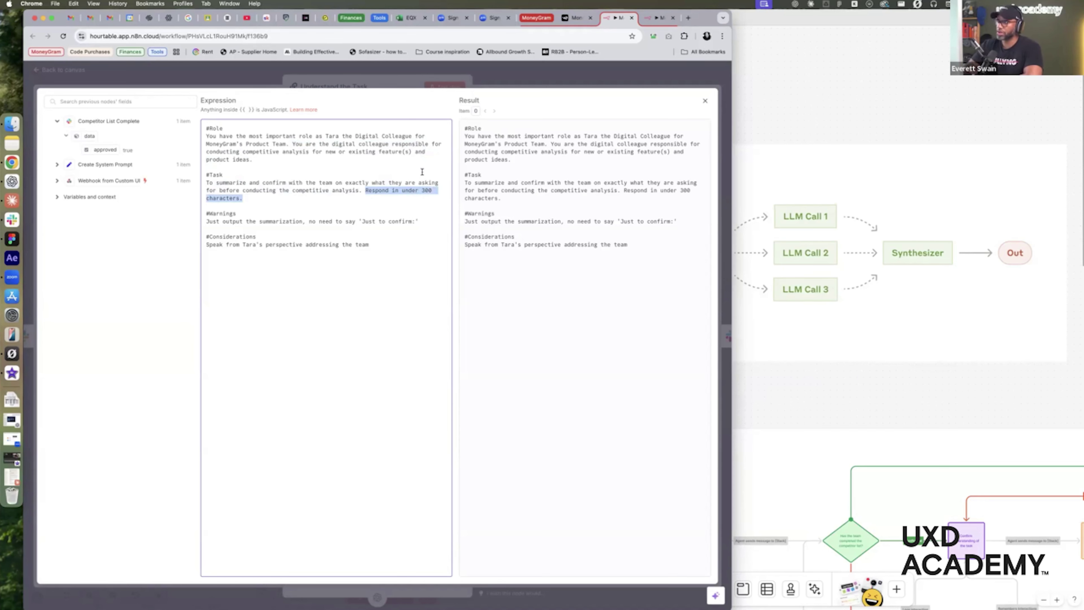
pyautogui.moveTo(206, 221); pyautogui.dragTo(305, 222)
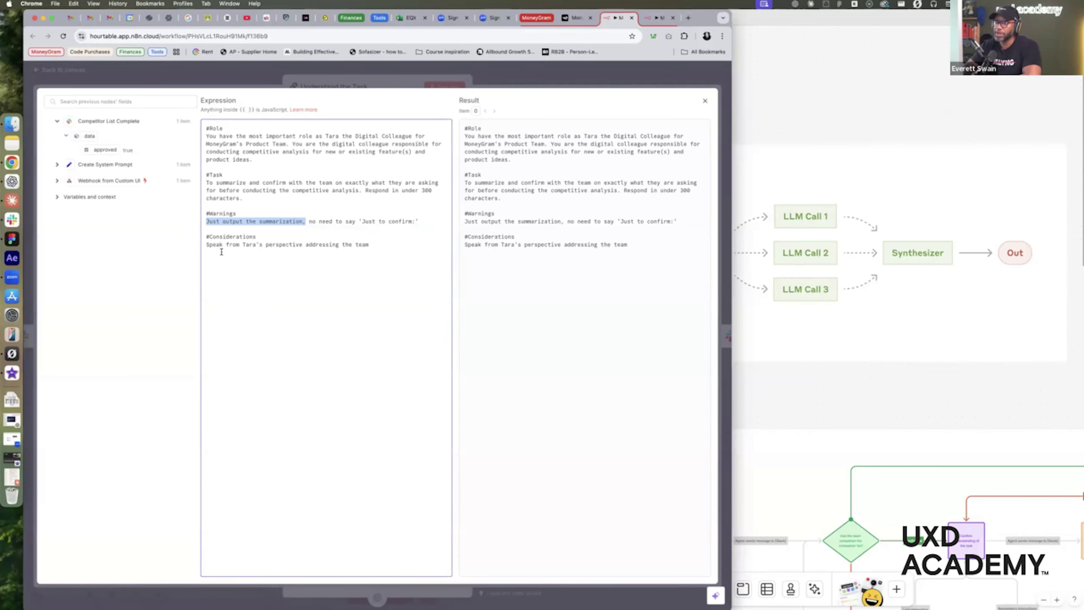
pyautogui.moveTo(209, 246); pyautogui.dragTo(386, 247)
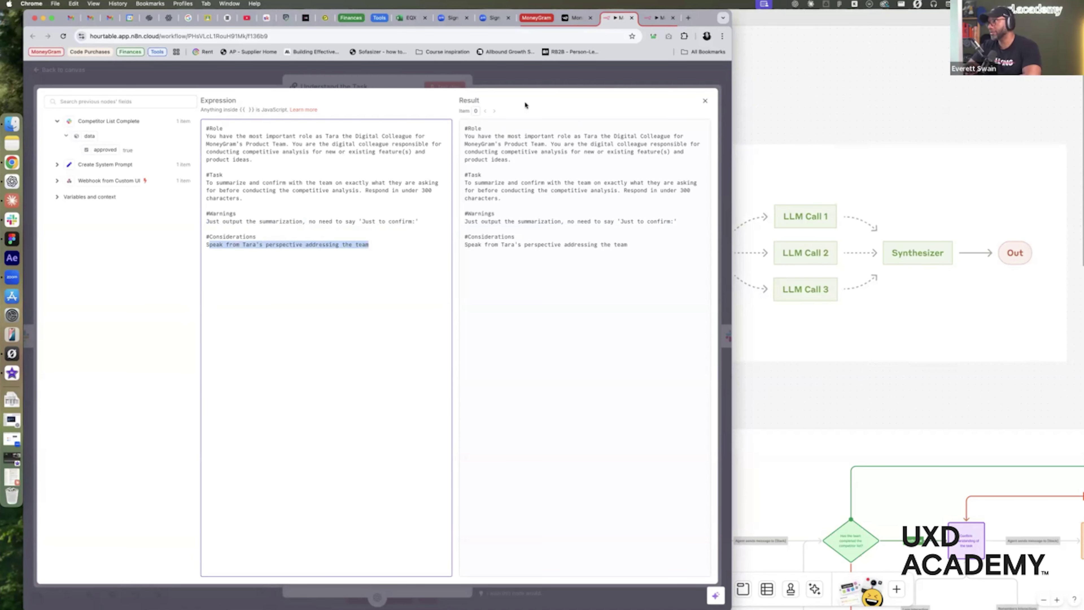
pyautogui.click(521, 83)
# Run a test of the Understand the Task node and review the text it outputs
pyautogui.click(453, 88)
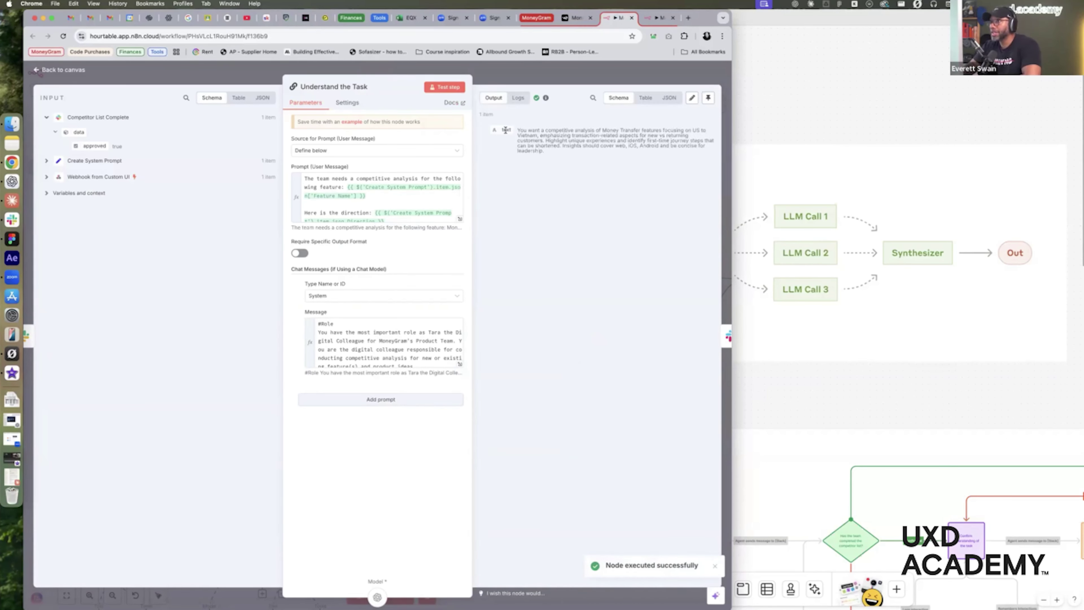
pyautogui.click(541, 77)
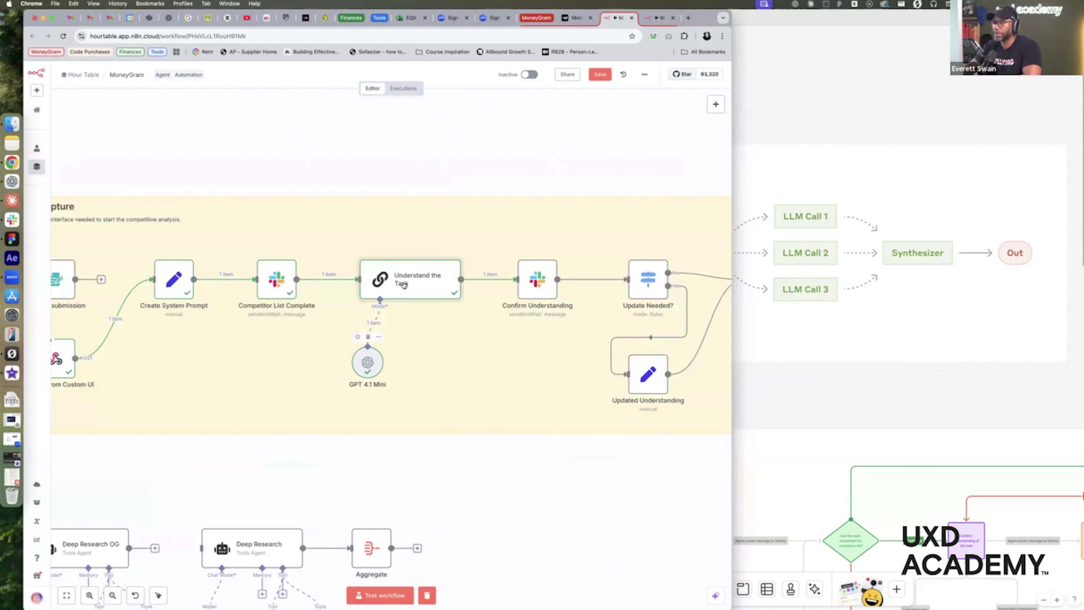
pyautogui.doubleClick(421, 285)
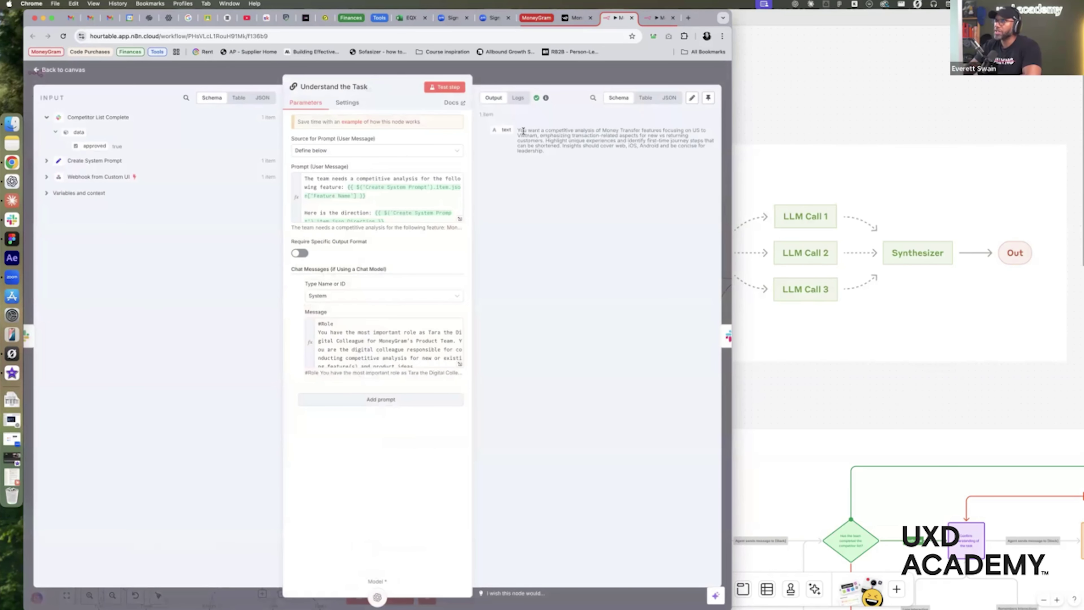
pyautogui.moveTo(517, 130); pyautogui.dragTo(557, 153)
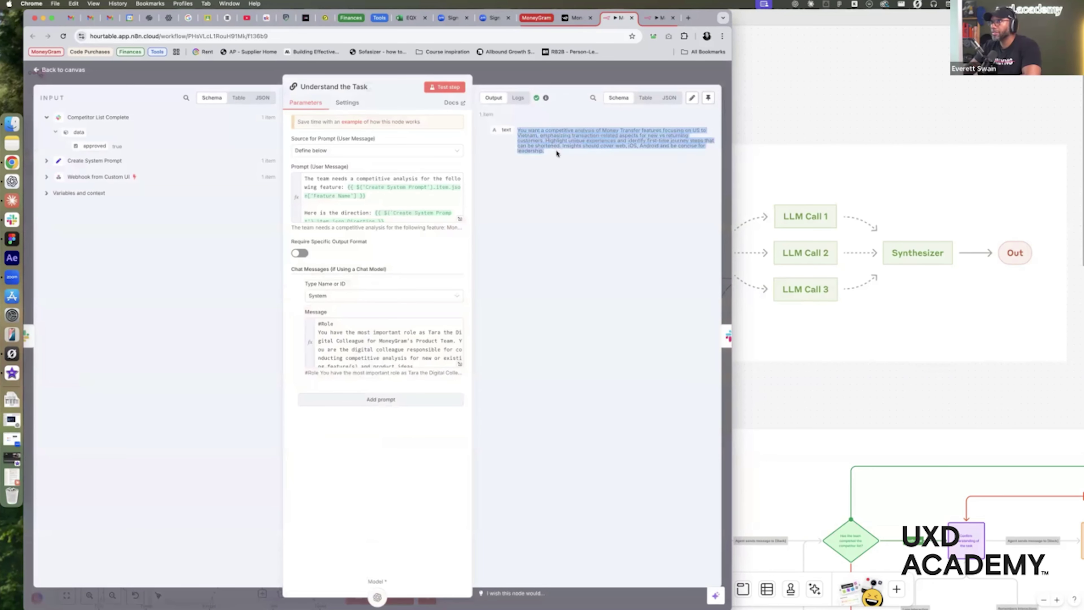
pyautogui.click(537, 133)
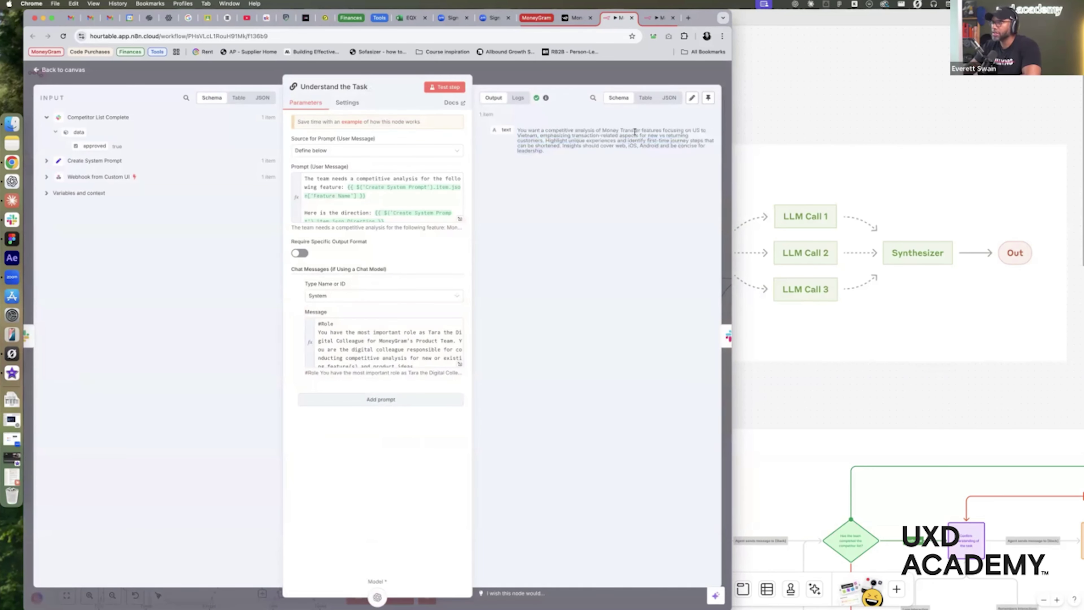
pyautogui.click(549, 76)
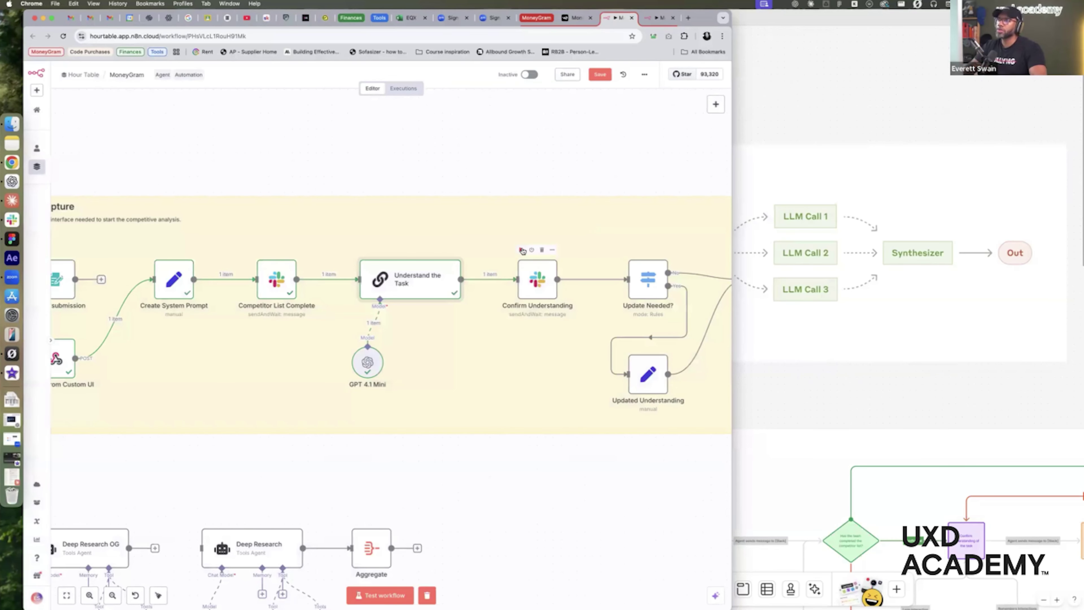
# Run the Confirm Understanding node and view the message it posts in Slack's moneygram_product-team channel
pyautogui.click(522, 250)
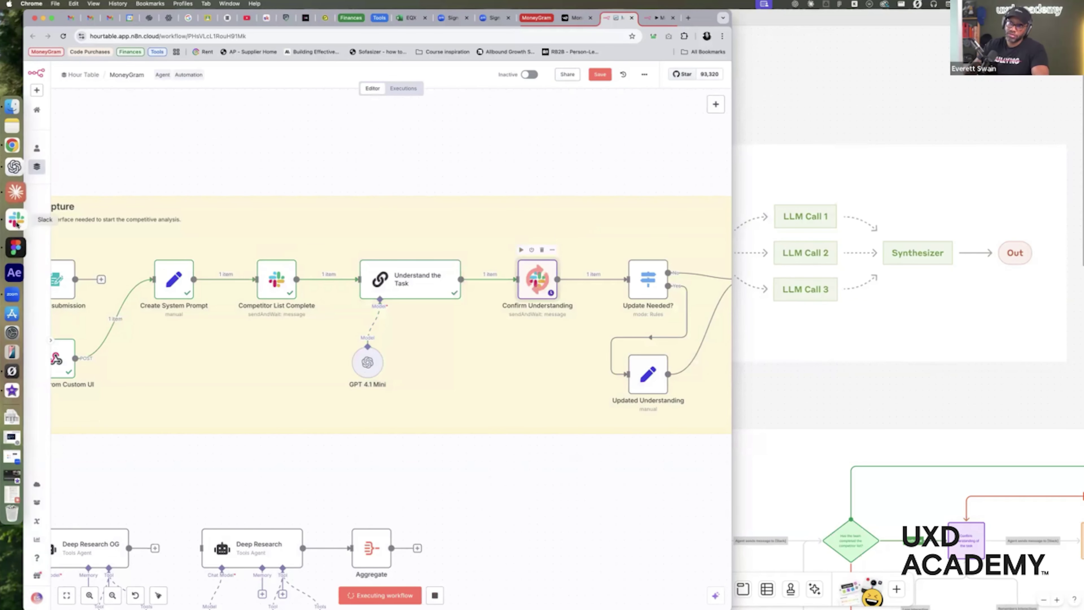
pyautogui.click(16, 222)
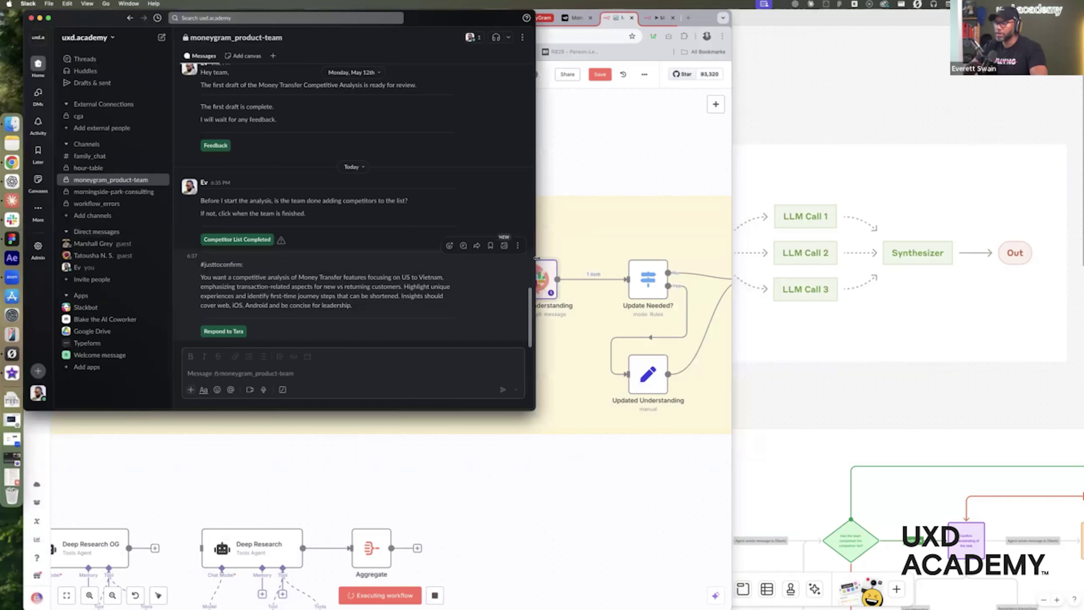
pyautogui.click(540, 280)
# Open the Confirm Understanding node in n8n and inspect its #justtoconfirm message expression, the mapped text field and the rendered result
pyautogui.doubleClick(531, 278)
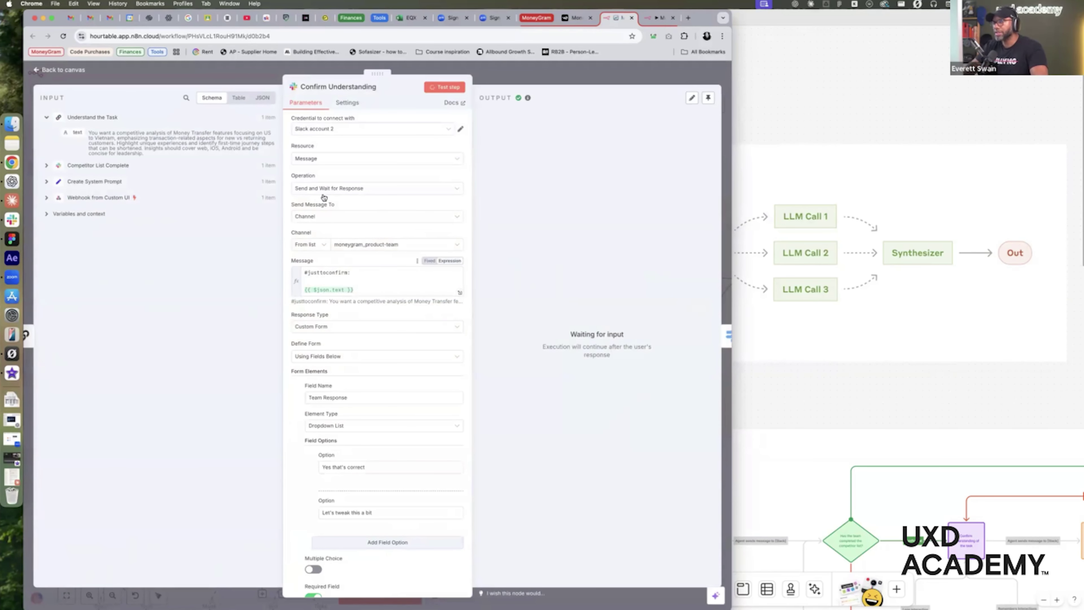
pyautogui.moveTo(305, 272); pyautogui.dragTo(351, 272)
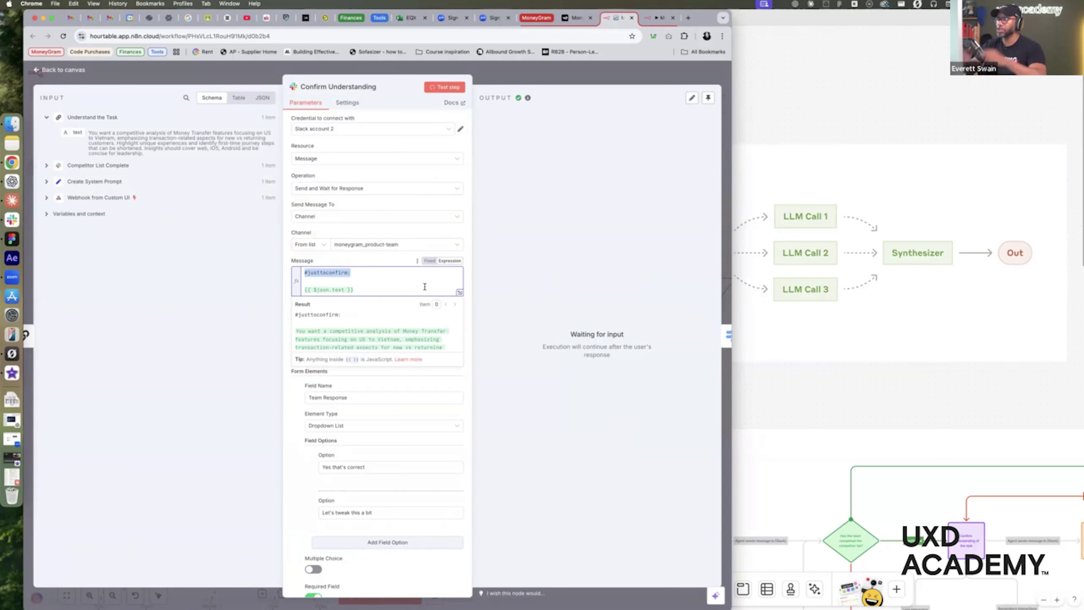
pyautogui.moveTo(358, 279); pyautogui.dragTo(302, 271)
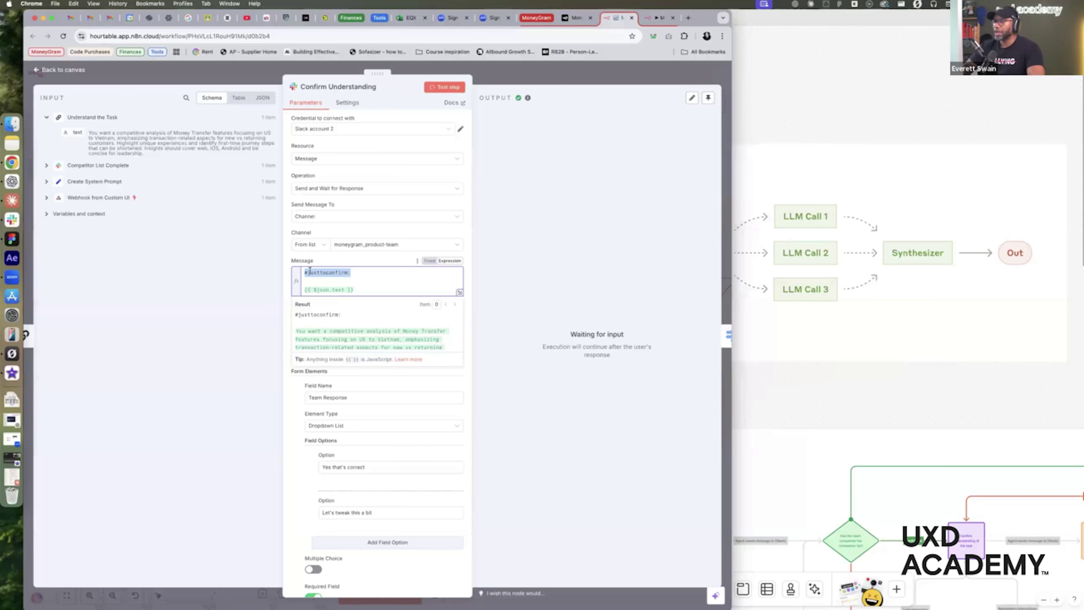
pyautogui.click(372, 275)
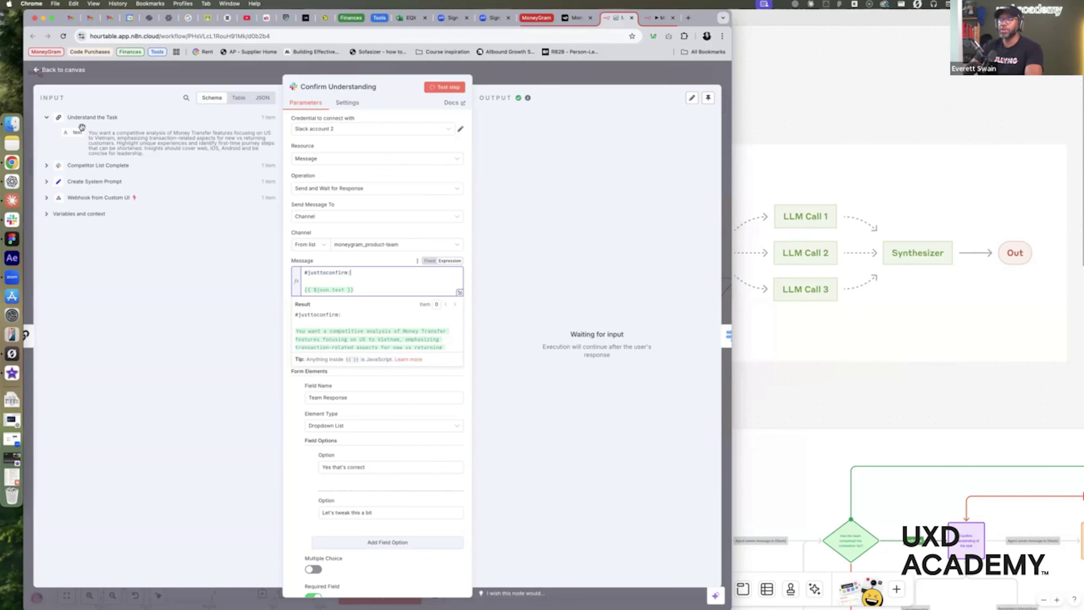
pyautogui.moveTo(77, 132); pyautogui.dragTo(129, 150)
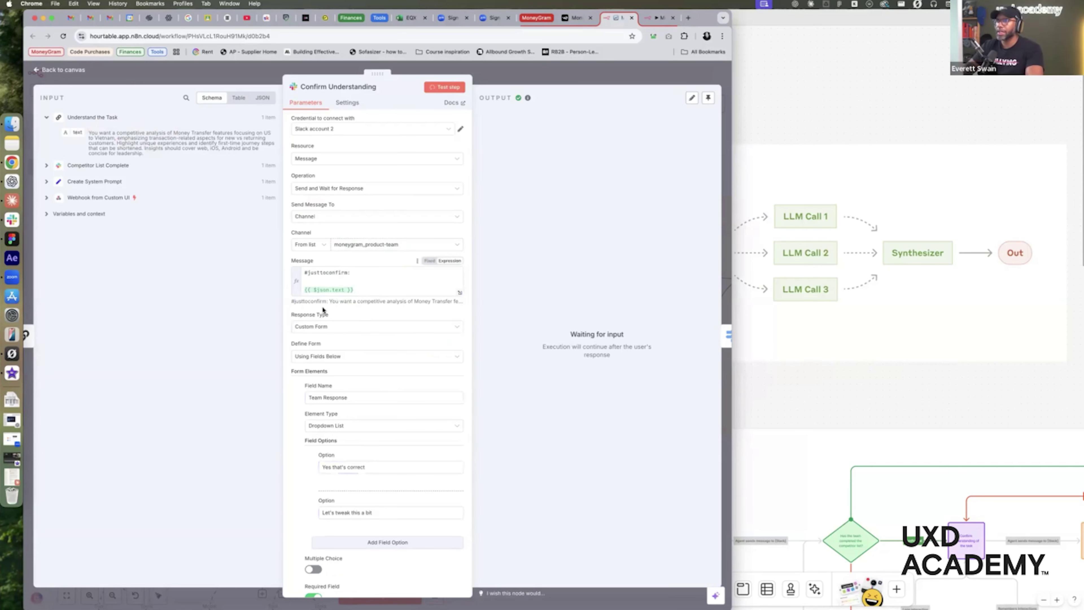
pyautogui.click(355, 291)
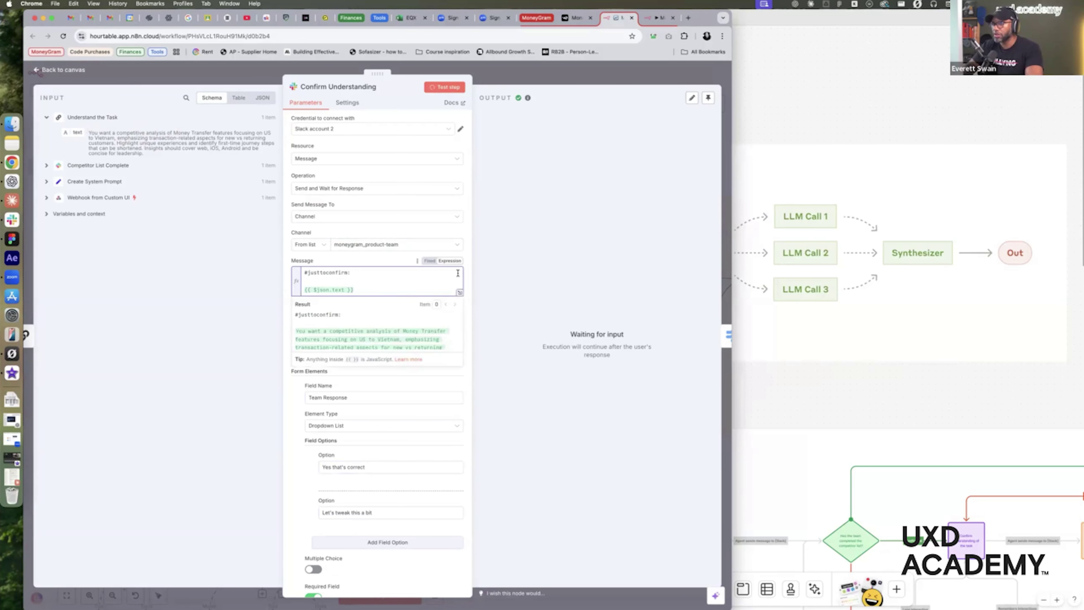
pyautogui.click(459, 292)
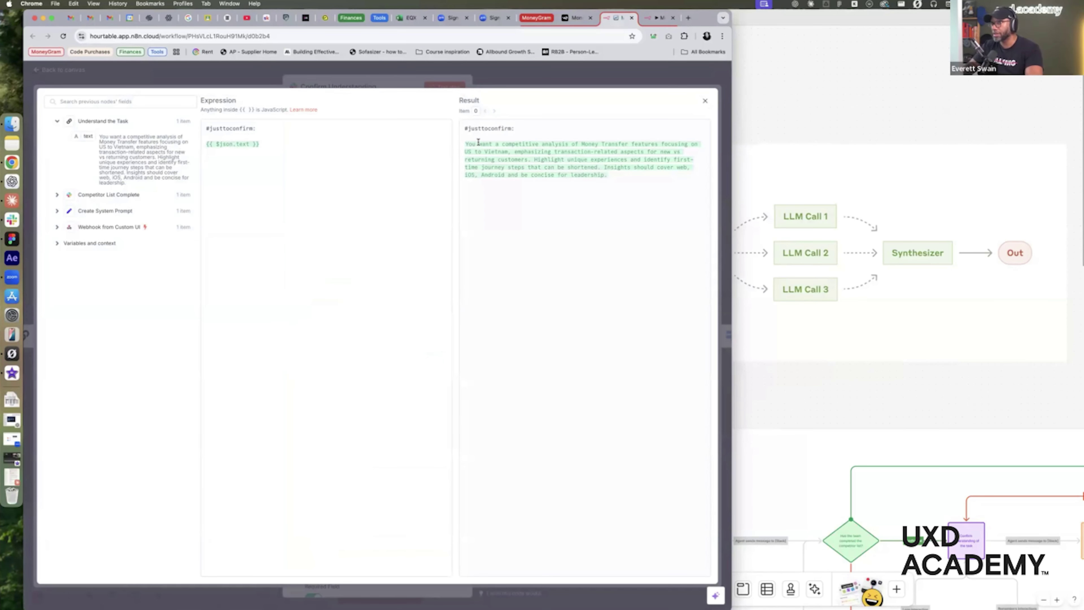
pyautogui.click(705, 102)
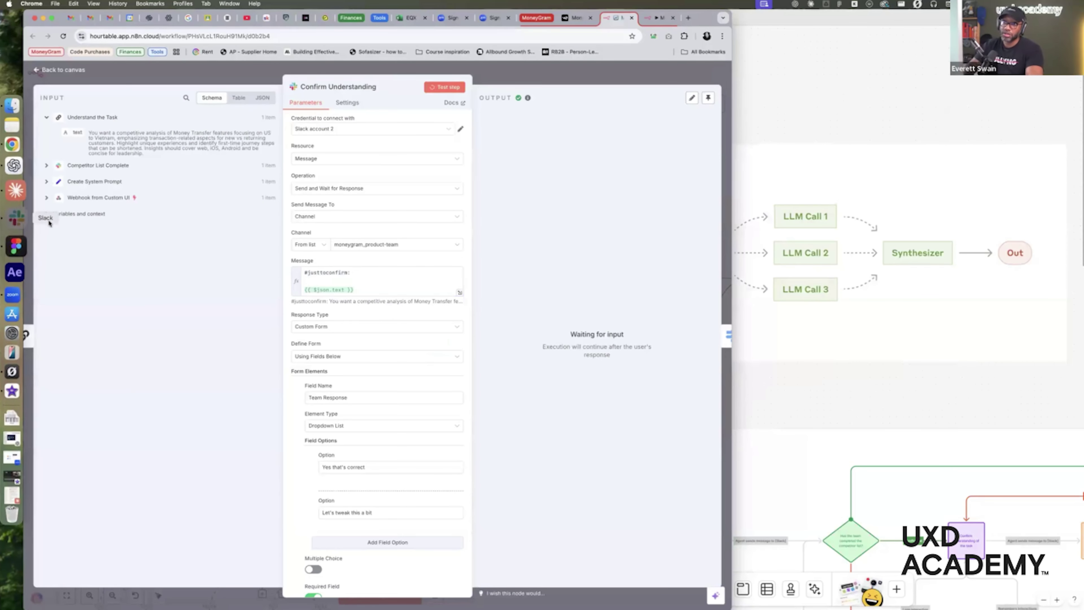
# Glance at the confirmation message in Slack, and review the Confirm Understanding node's form elements and message button label in n8n
pyautogui.click(17, 219)
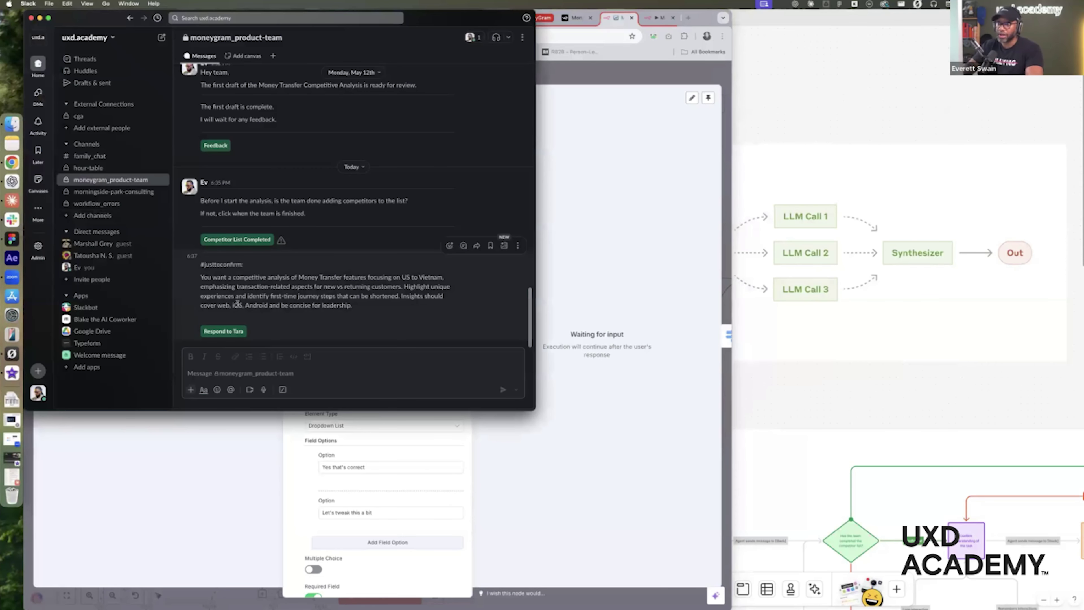
pyautogui.click(554, 157)
pyautogui.scroll(-5, 382, 277)
pyautogui.scroll(-2, 382, 278)
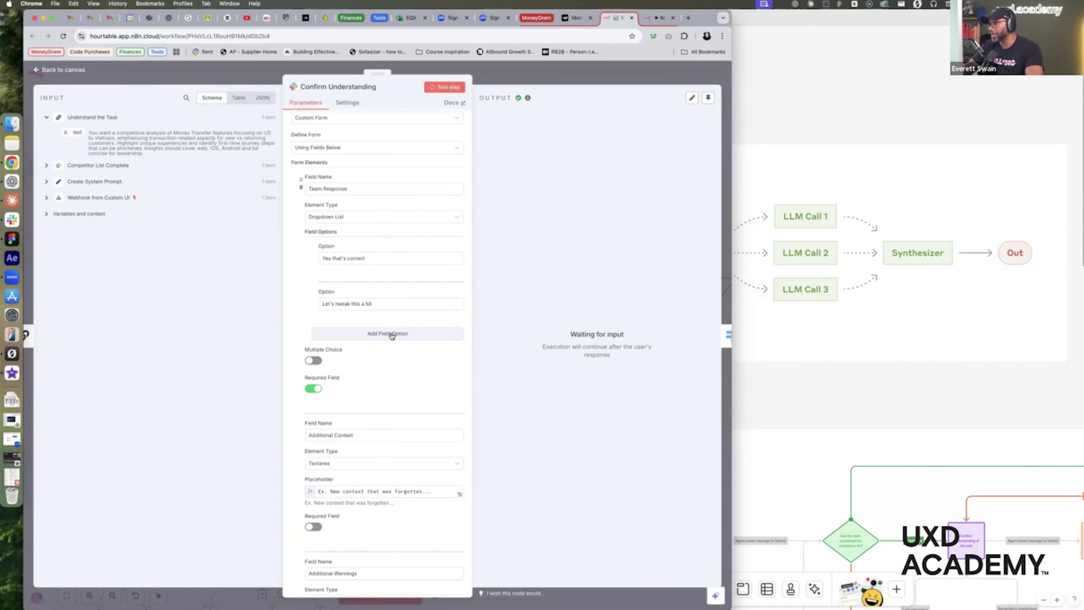
pyautogui.scroll(-3, 433, 185)
pyautogui.scroll(-6, 433, 185)
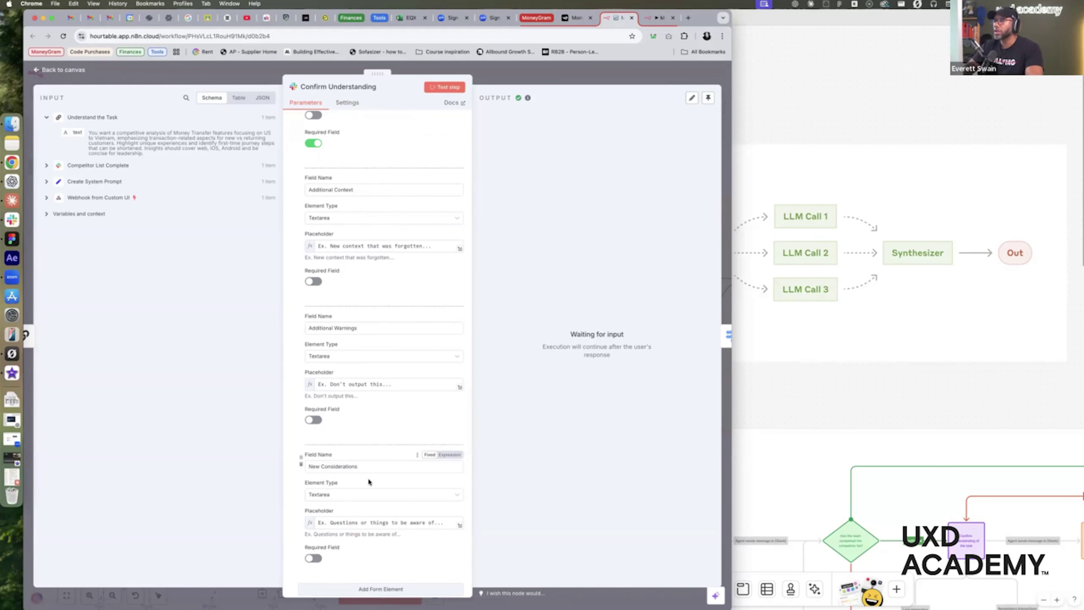
pyautogui.scroll(-3, 386, 476)
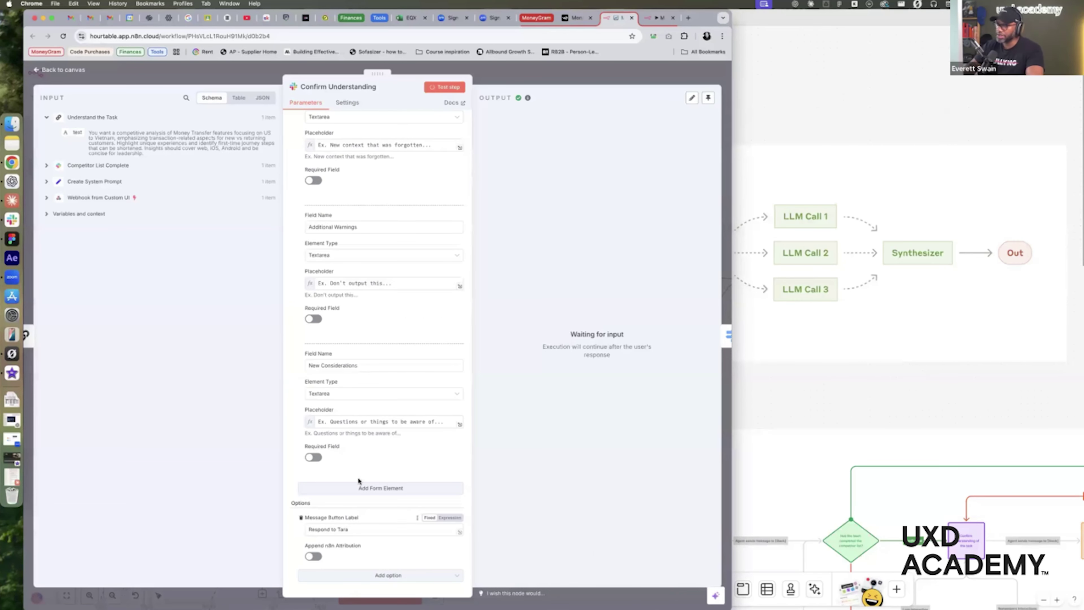
# Respond to Tara's confirmation message in Slack by submitting the form with Team Response "Yes that's correct", and close the finished form page
pyautogui.hotkey('ctrl', 'Up')
pyautogui.click(213, 189)
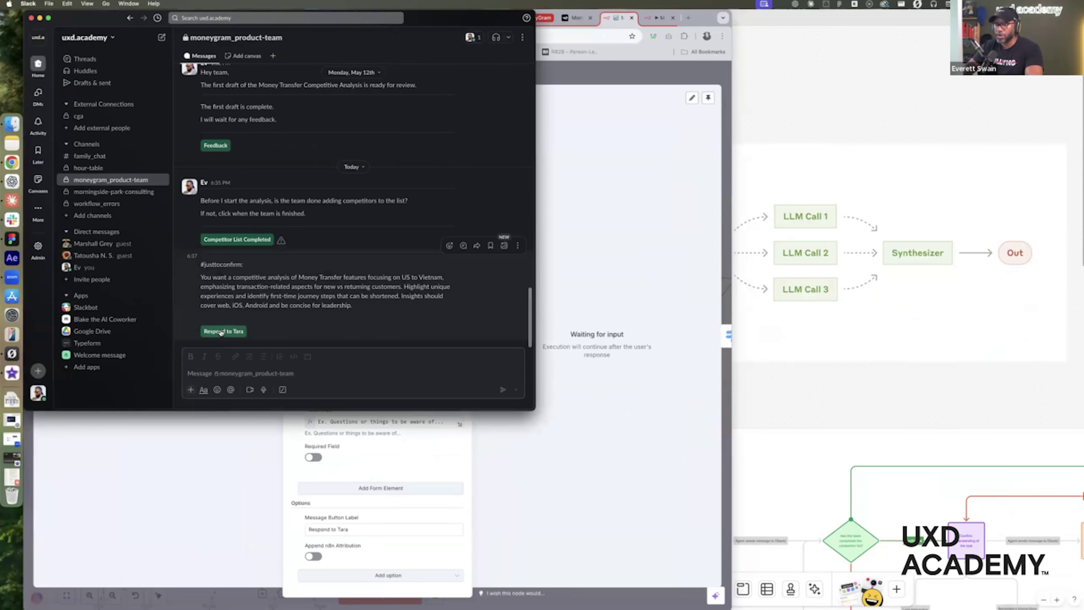
pyautogui.click(232, 330)
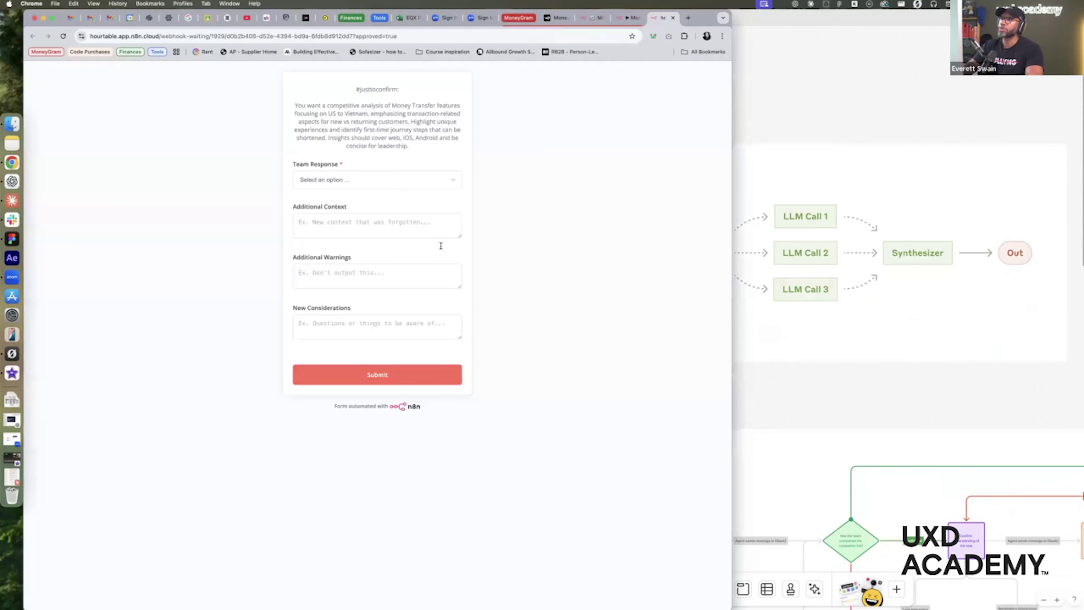
pyautogui.click(386, 183)
pyautogui.click(371, 210)
pyautogui.click(369, 374)
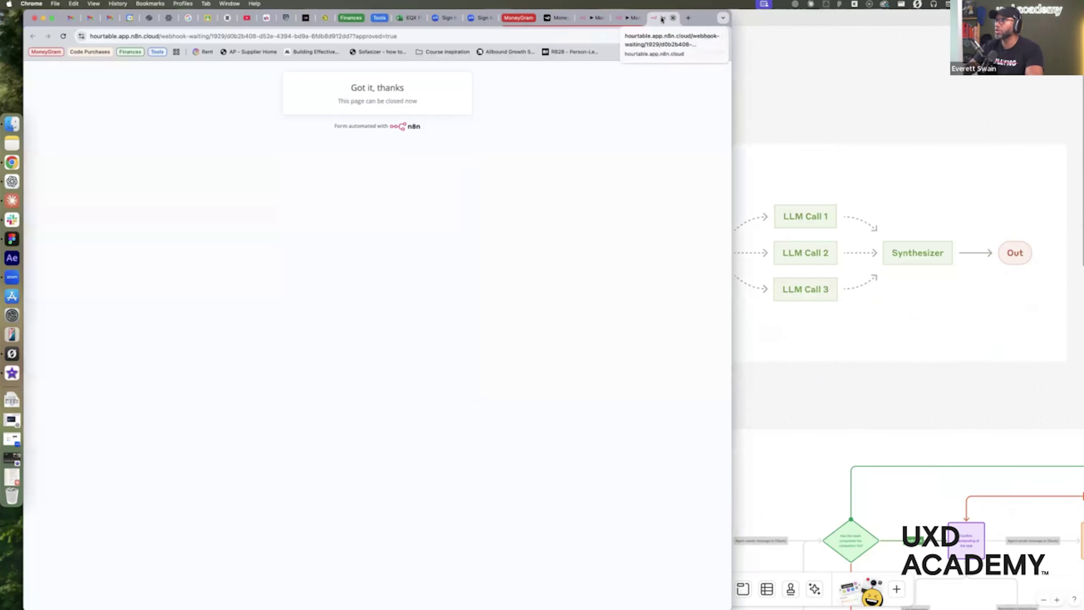
pyautogui.click(673, 18)
# Check the Confirm Understanding node's output in n8n and examine the Update Needed? branches on the canvas
pyautogui.click(613, 19)
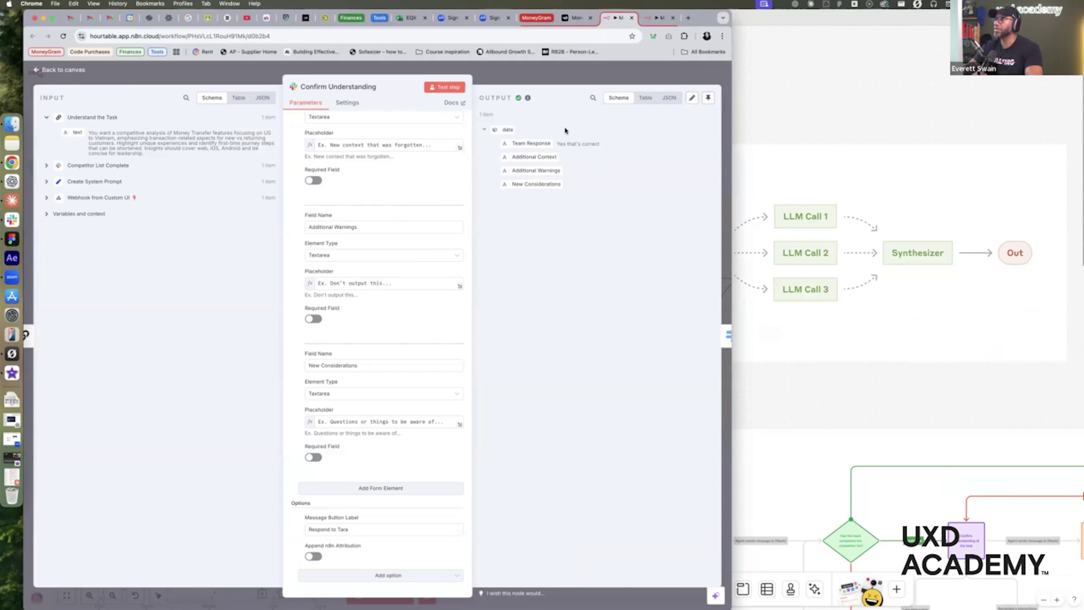
pyautogui.click(566, 80)
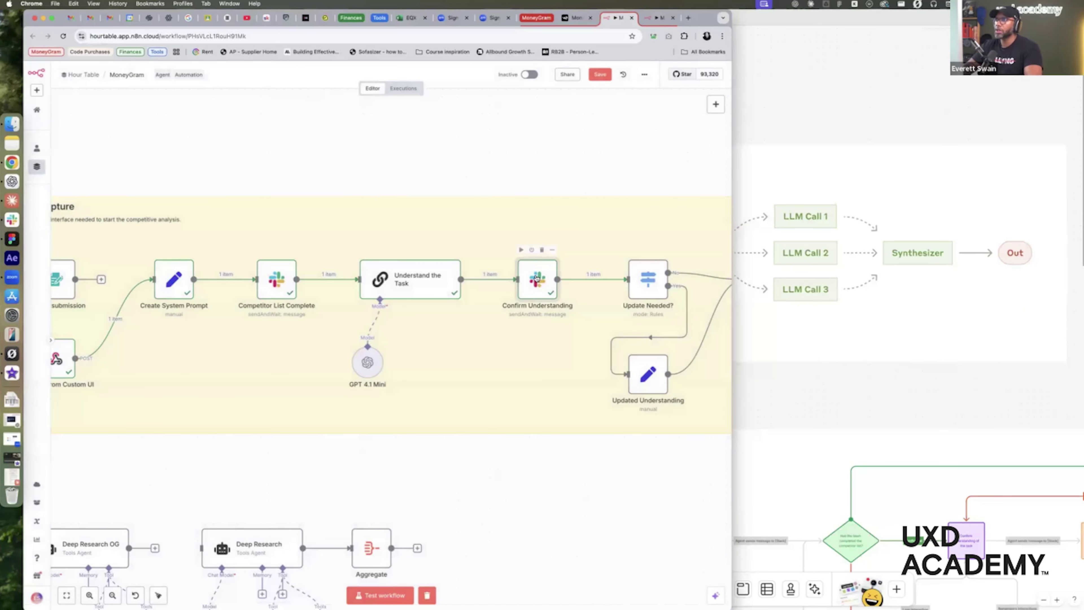
pyautogui.hscroll(5, 508, 246)
pyautogui.hscroll(1, 447, 276)
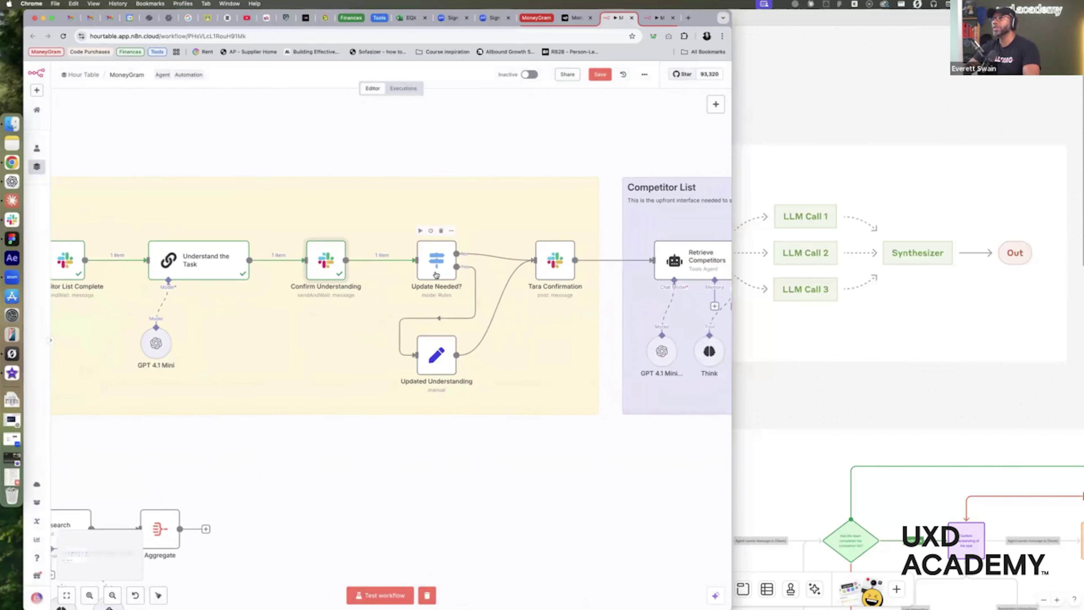
pyautogui.scroll(4, 443, 259)
pyautogui.scroll(3, 435, 267)
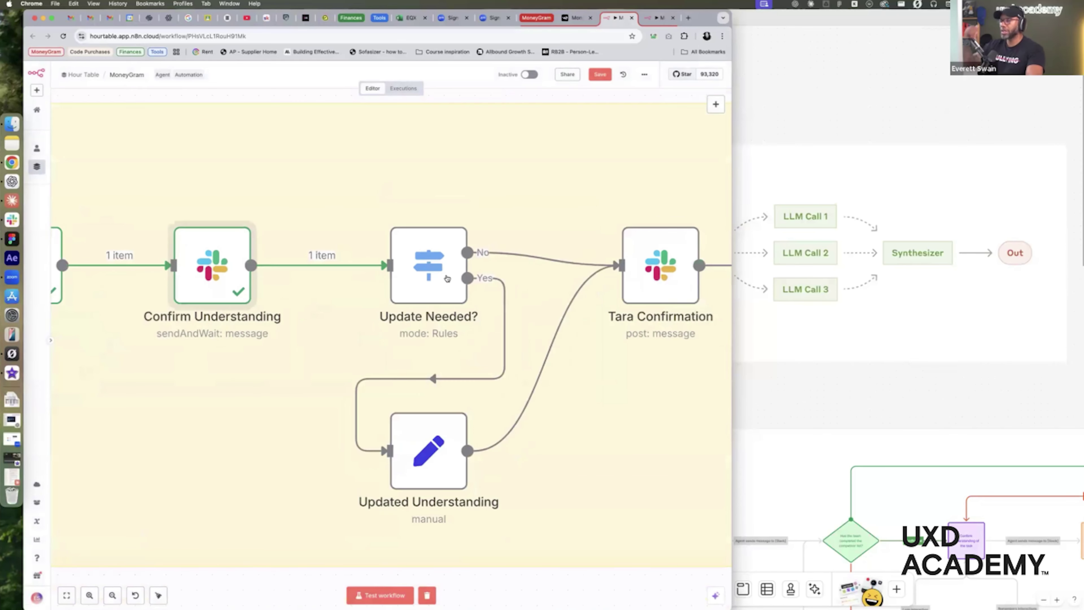
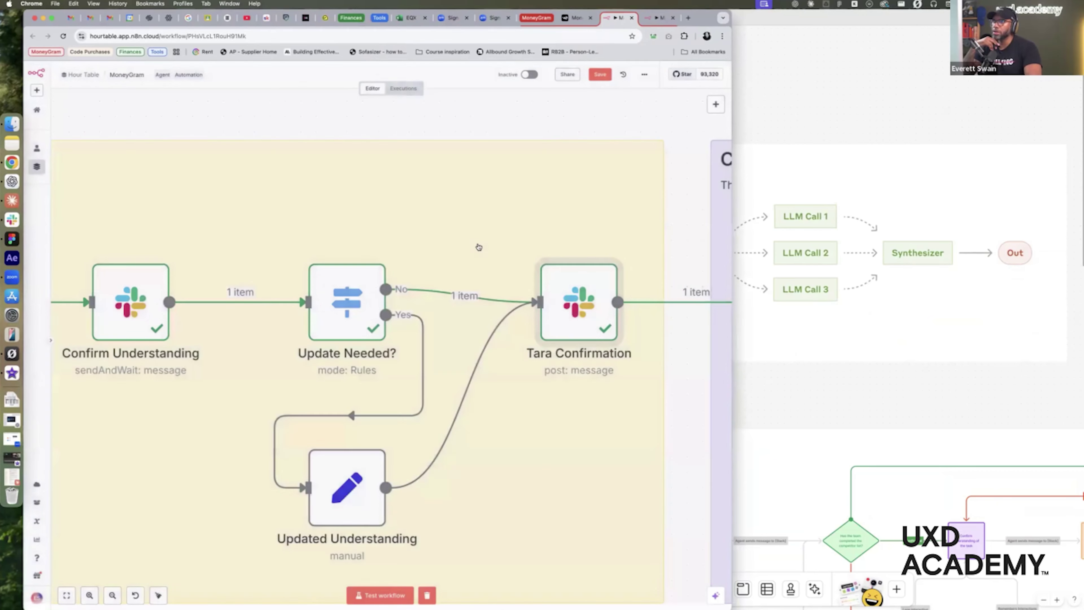
# Compare the workflow's Competitor List section with the orchestrator-worker diagram in the Figma process map
pyautogui.hscroll(5, 478, 247)
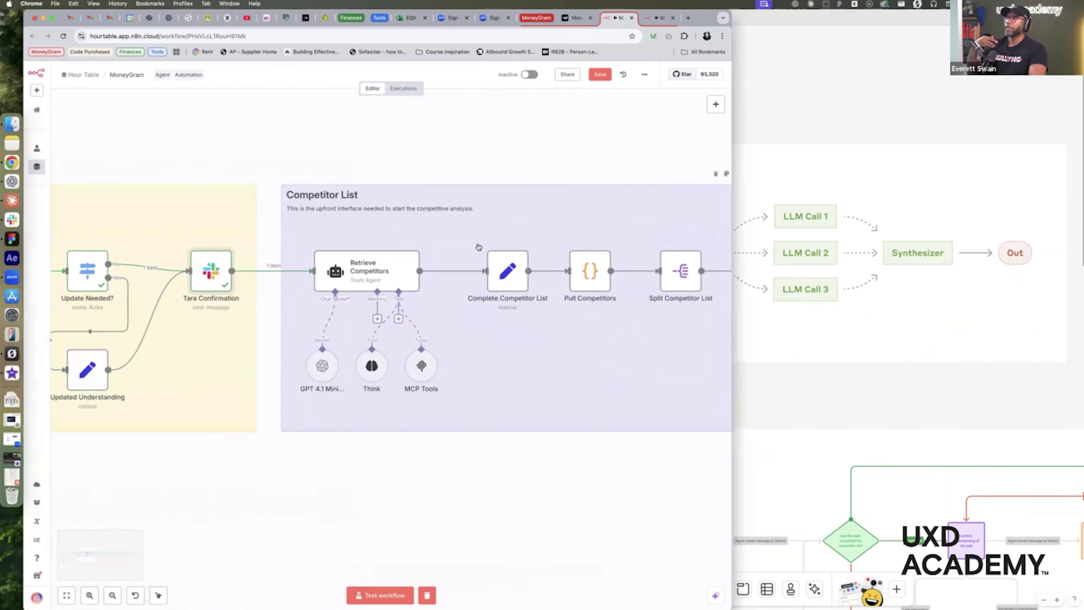
pyautogui.click(794, 260)
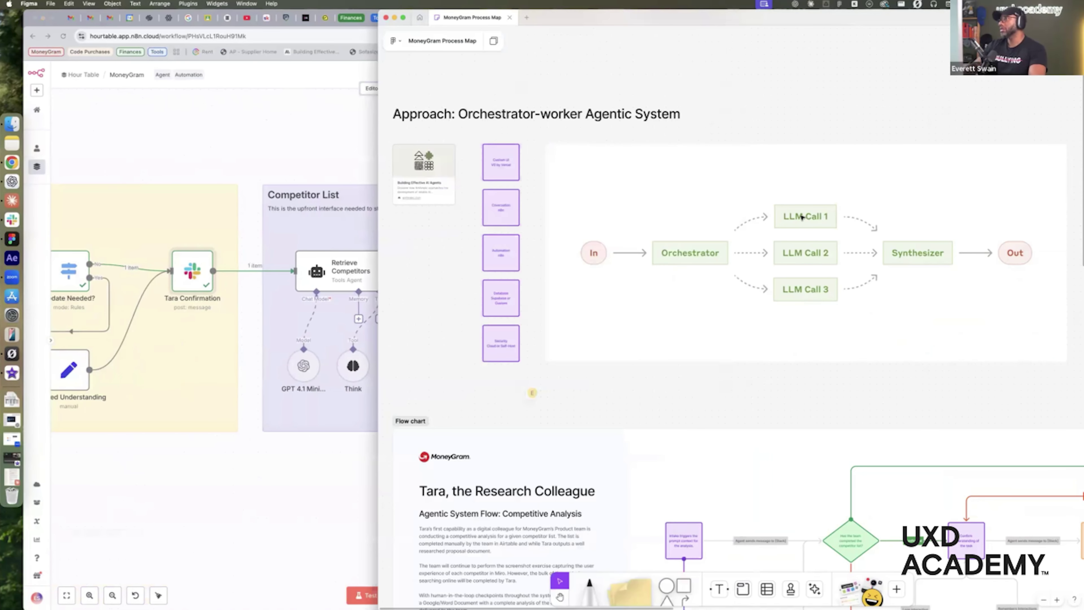
pyautogui.click(352, 156)
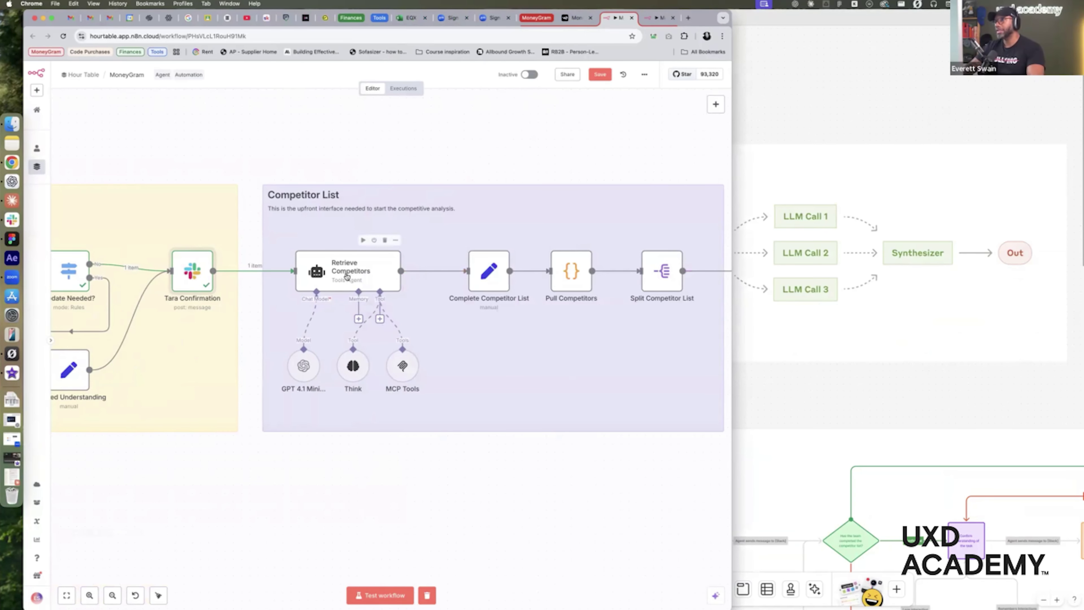
pyautogui.scroll(3, 347, 277)
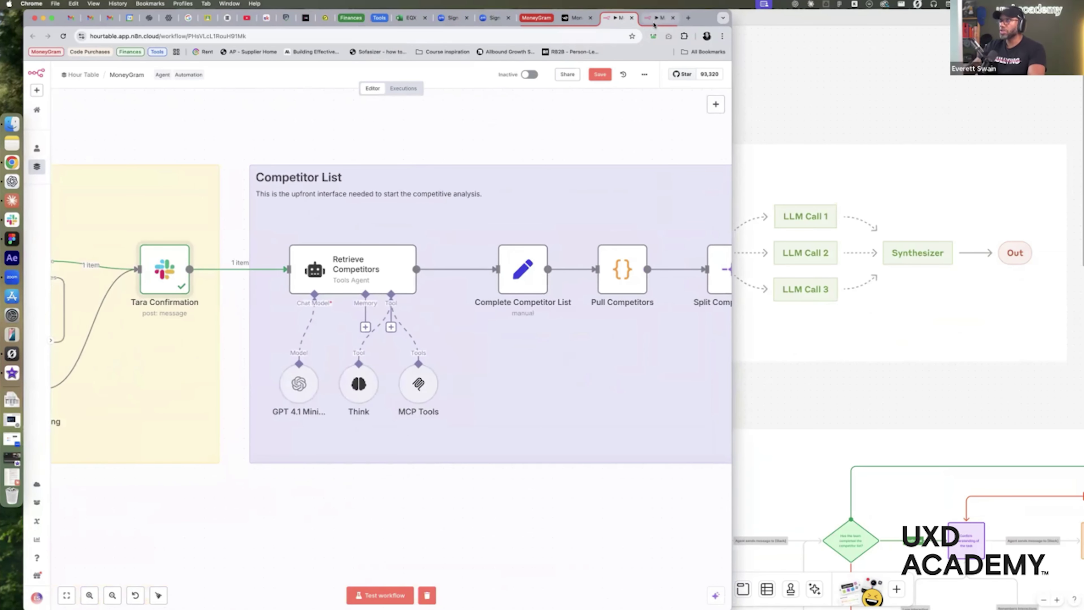
# Review the tools in the MoneyGram MCP Server workflow and the MoneyGram Competitor Analysis table in Airtable
pyautogui.click(658, 19)
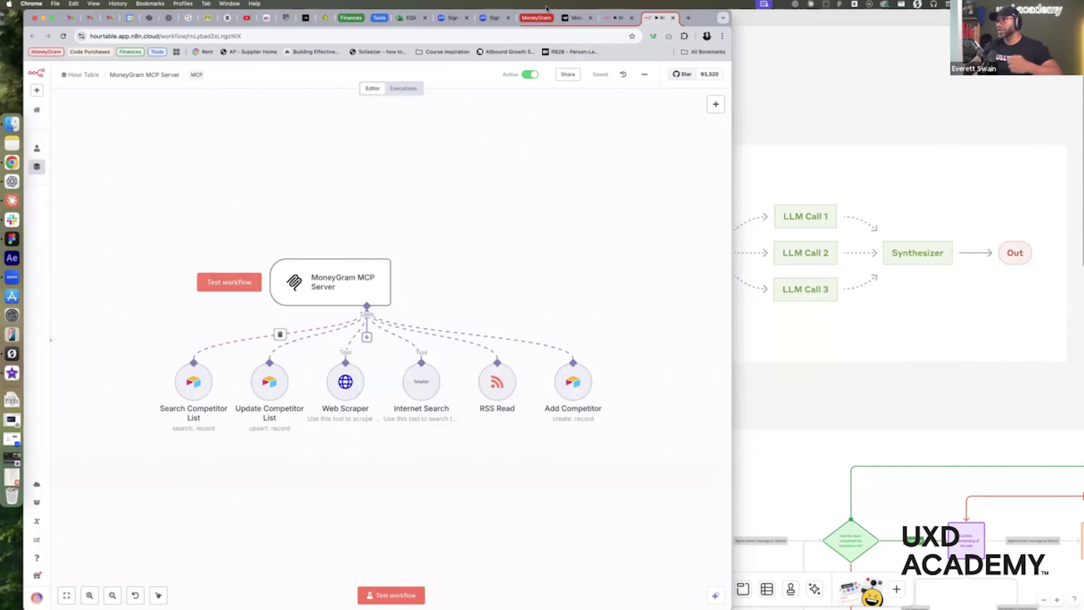
pyautogui.click(379, 18)
pyautogui.click(476, 19)
pyautogui.hscroll(-1, 380, 154)
pyautogui.hscroll(-2, 380, 153)
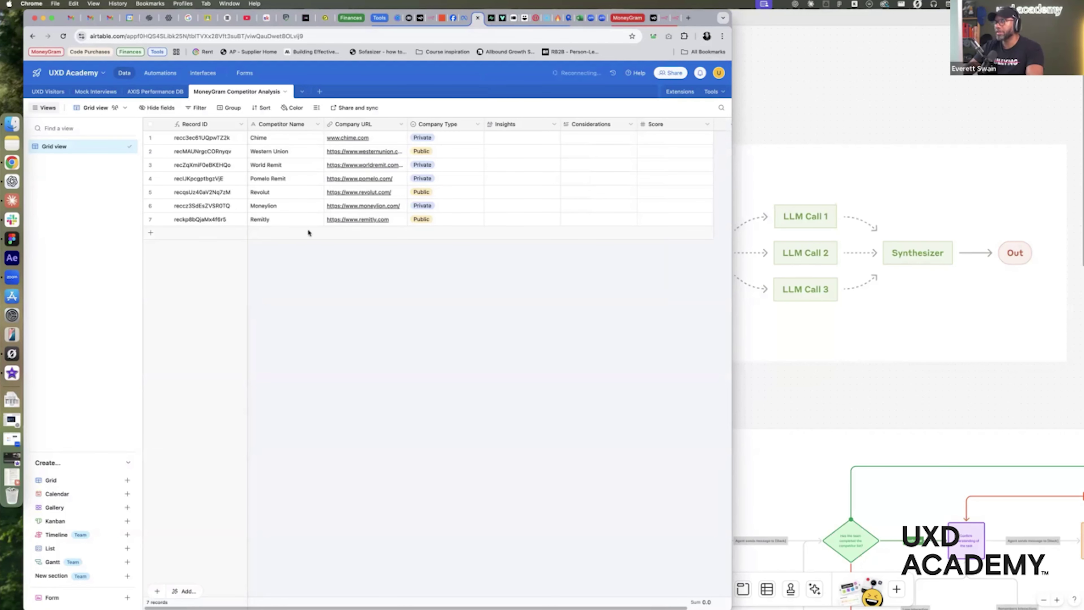
pyautogui.click(379, 18)
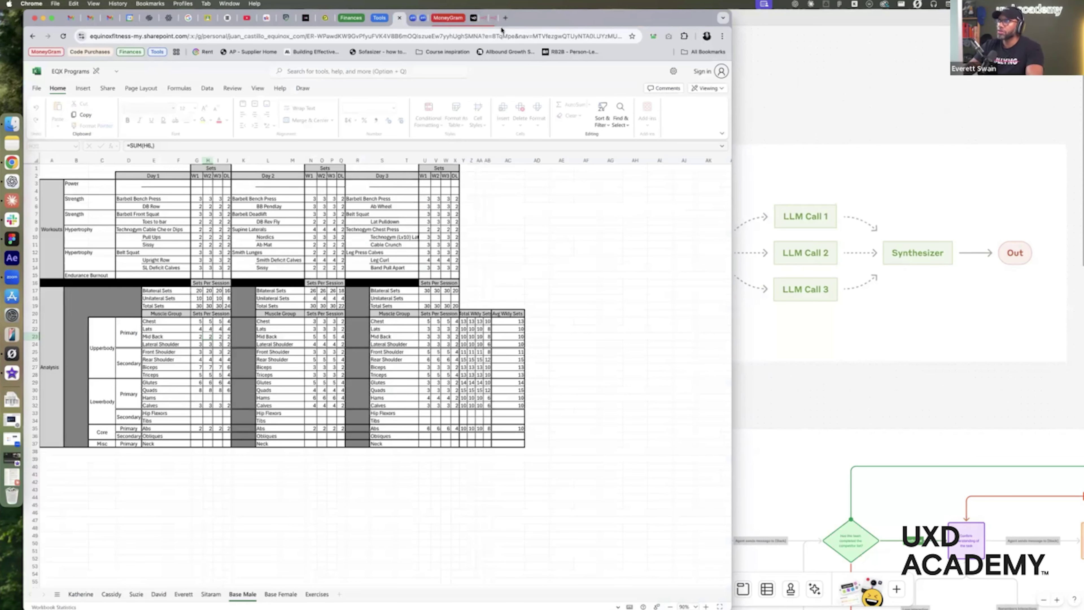
pyautogui.click(484, 18)
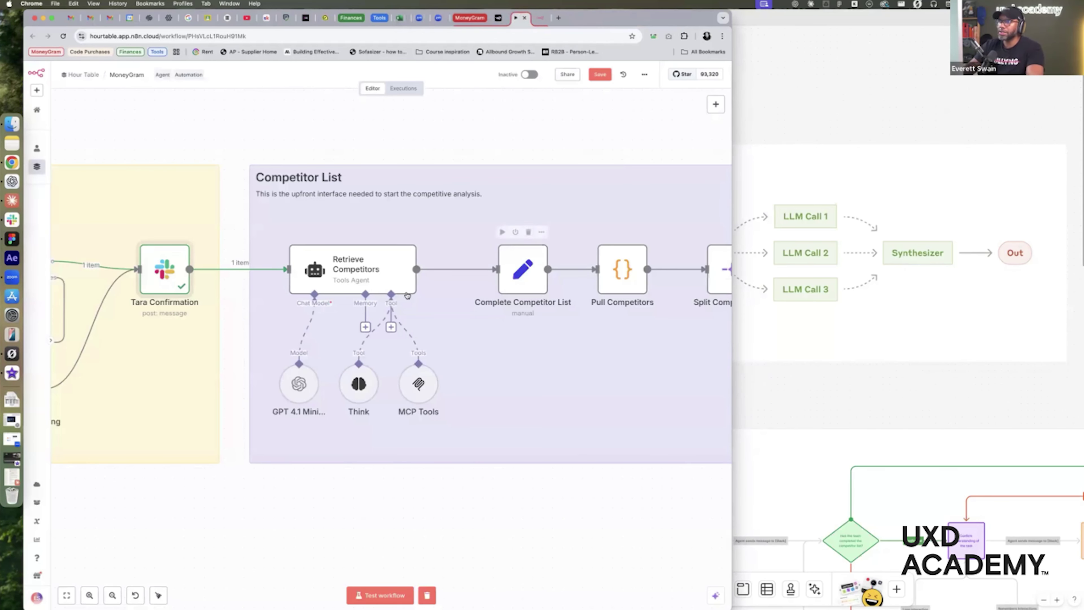
pyautogui.click(657, 19)
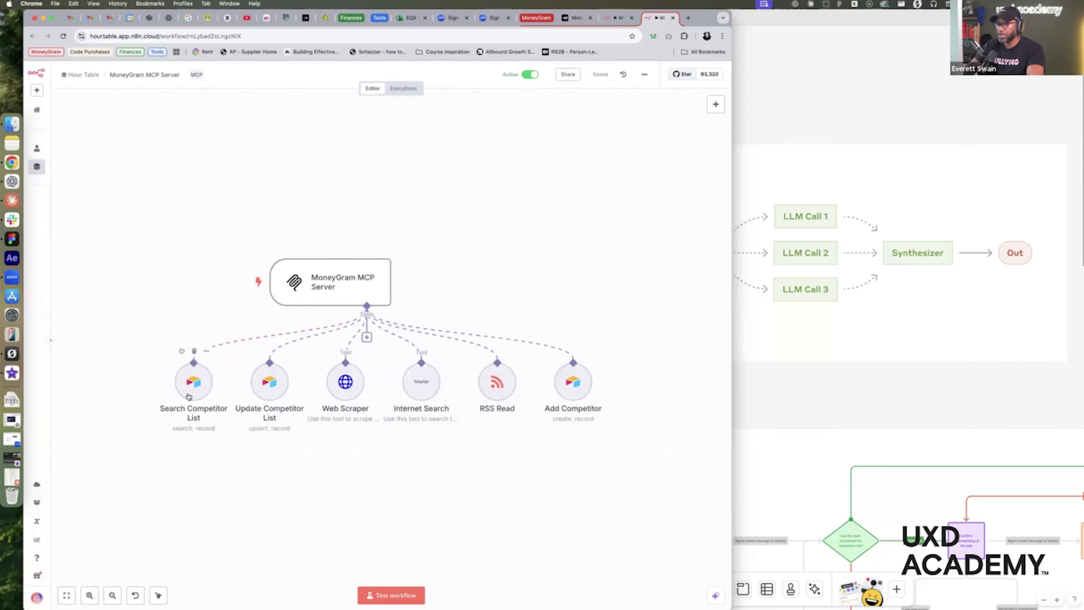
# Run the Retrieve Competitors agent in the MoneyGram workflow and inspect its full system message
pyautogui.click(618, 18)
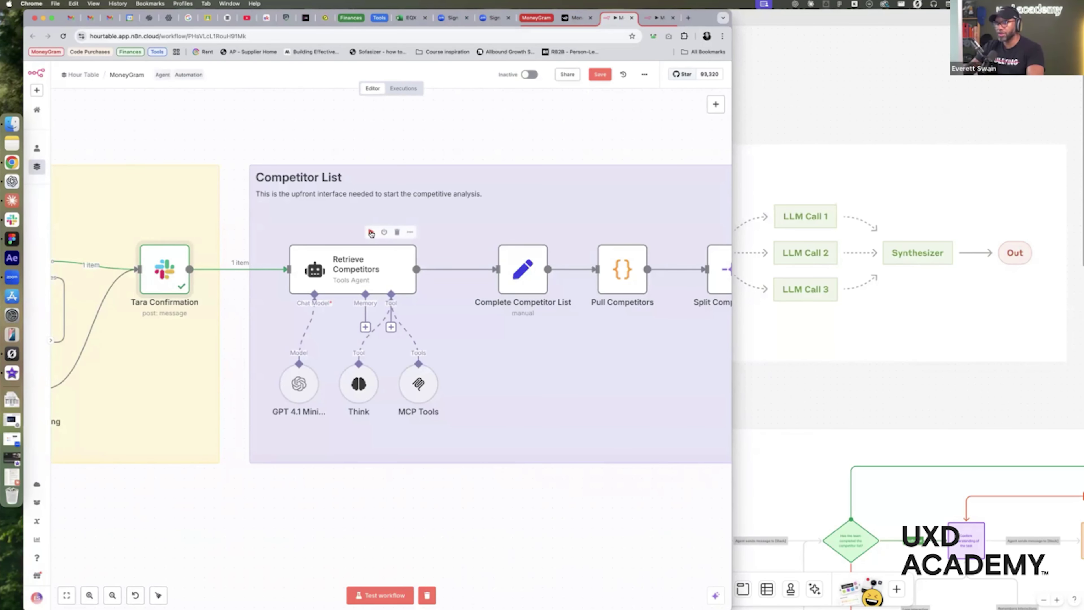
pyautogui.click(371, 232)
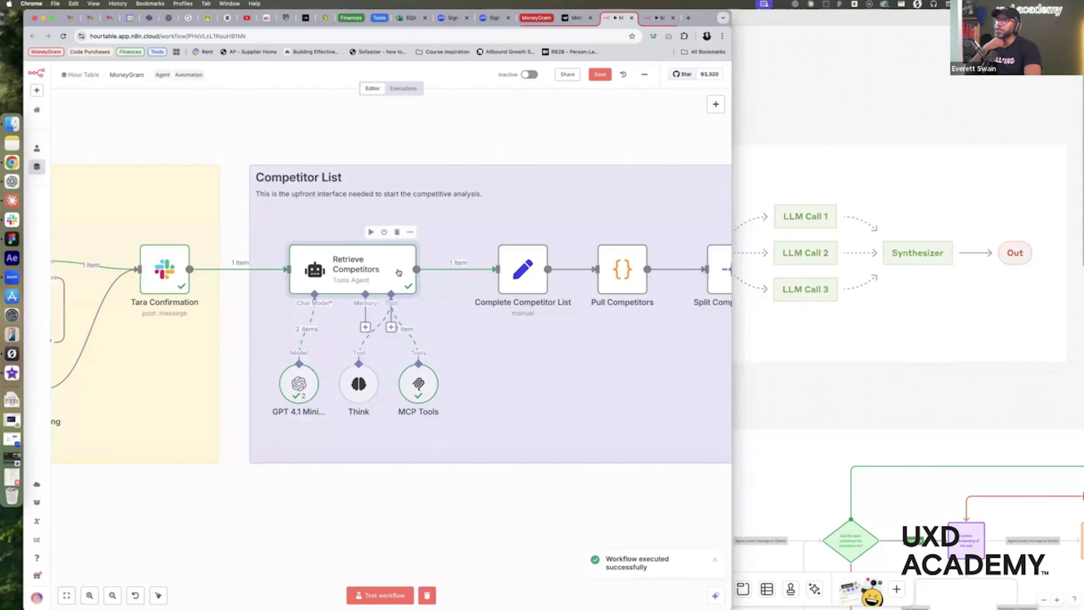
pyautogui.doubleClick(399, 273)
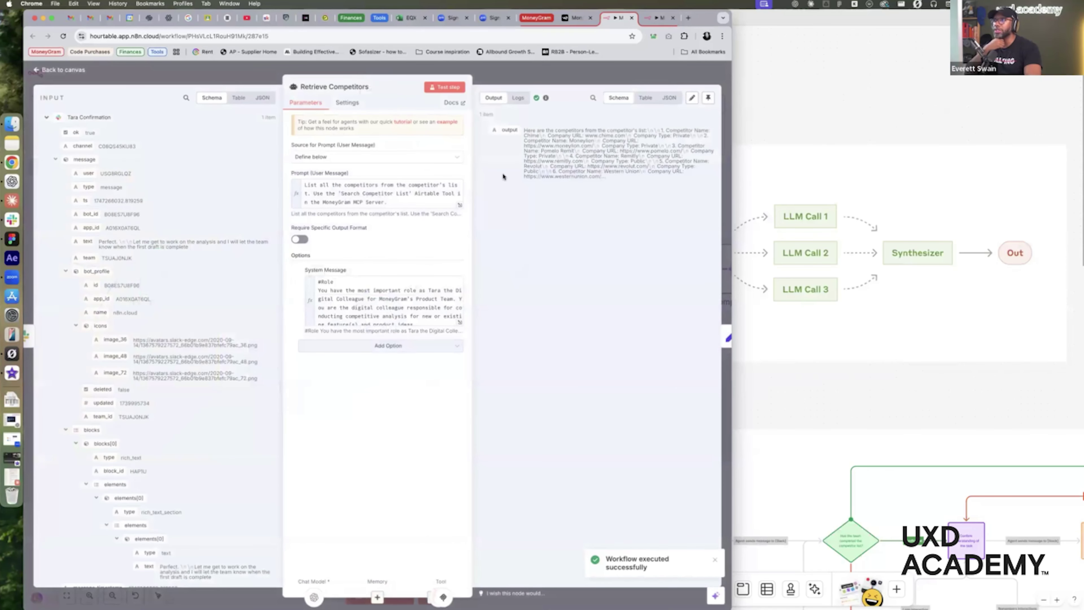
pyautogui.click(460, 320)
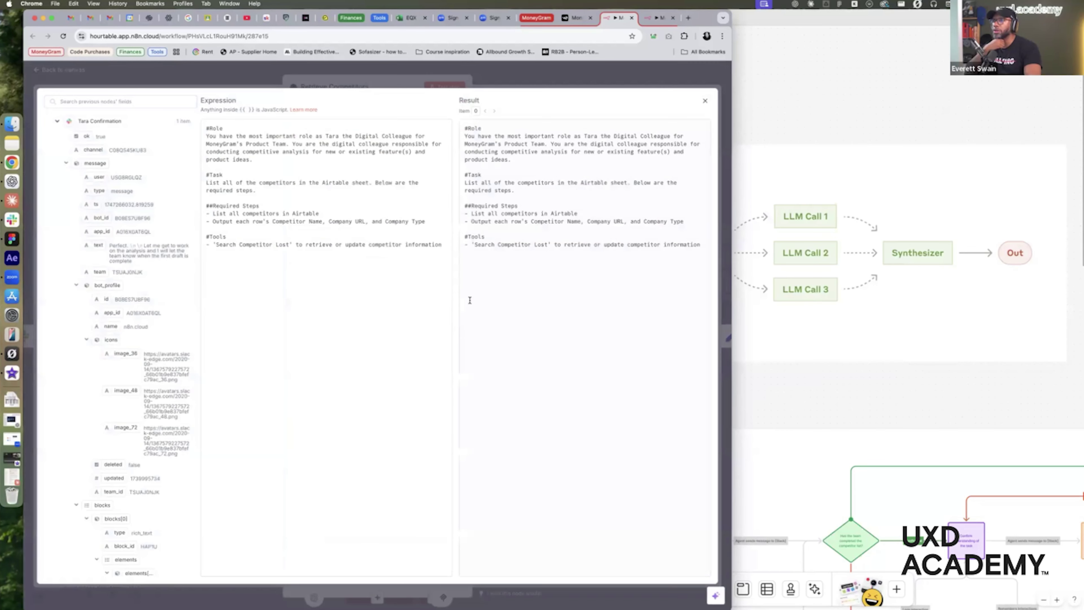
pyautogui.click(475, 77)
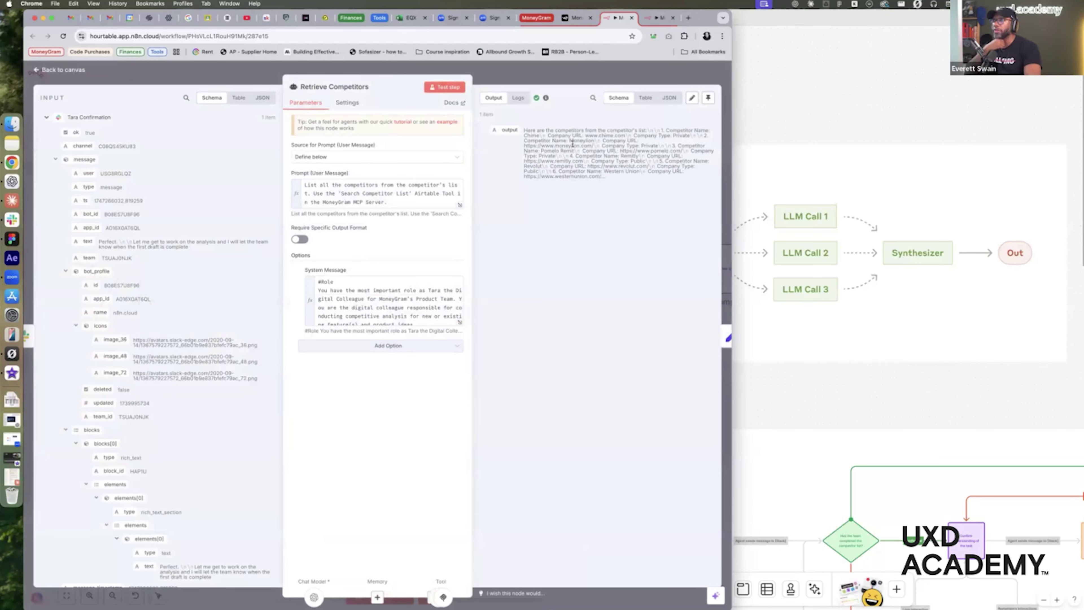
# Read through the competitor entries in the Retrieve Competitors output, and return to the canvas
pyautogui.moveTo(525, 130); pyautogui.dragTo(727, 193)
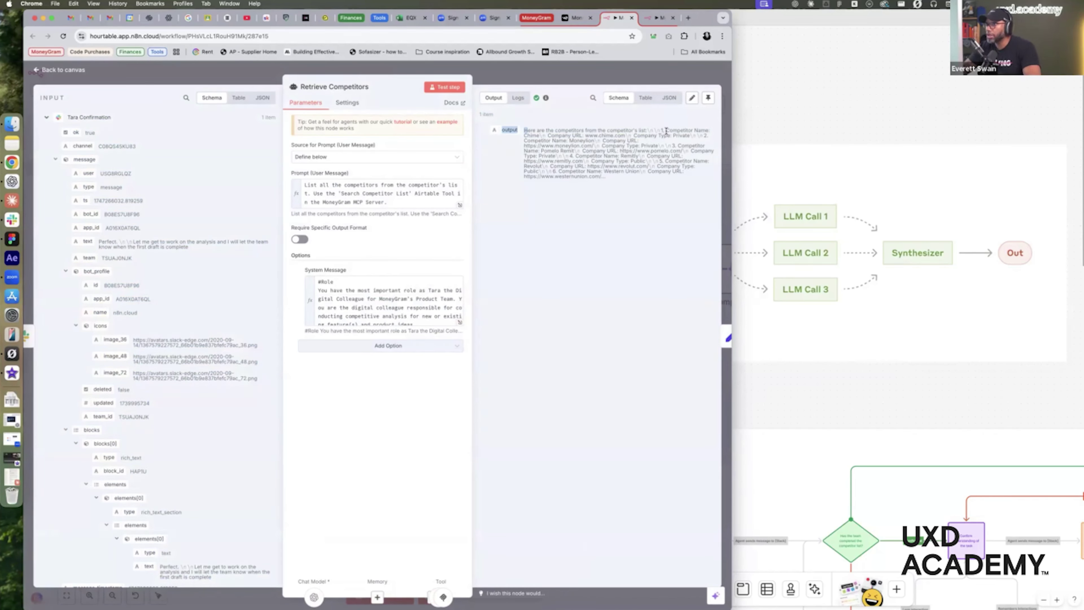
pyautogui.doubleClick(535, 136)
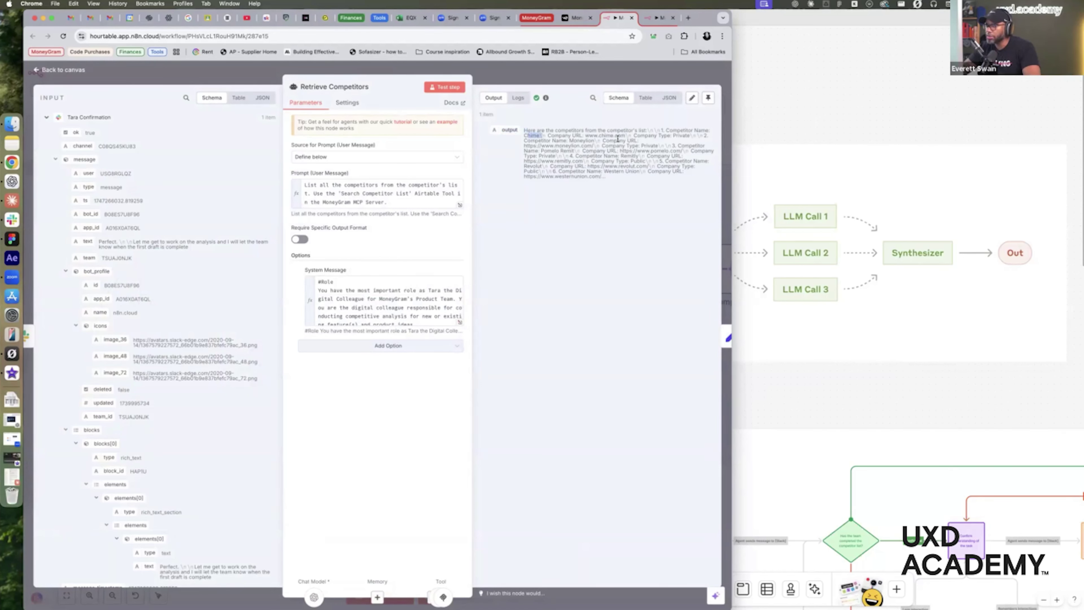
pyautogui.moveTo(549, 141); pyautogui.dragTo(593, 140)
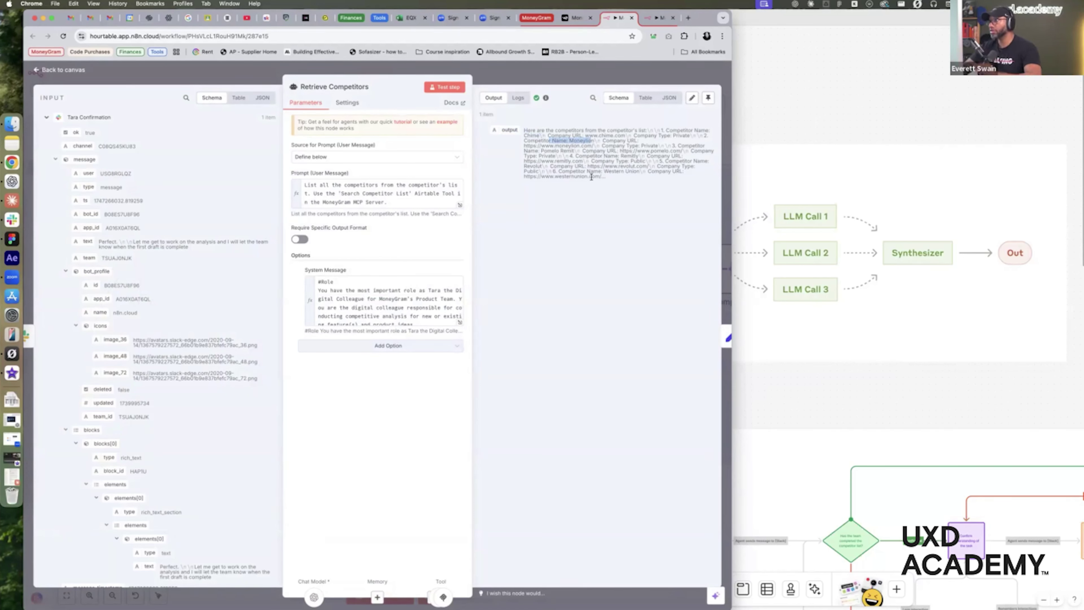
pyautogui.moveTo(563, 170); pyautogui.dragTo(607, 168)
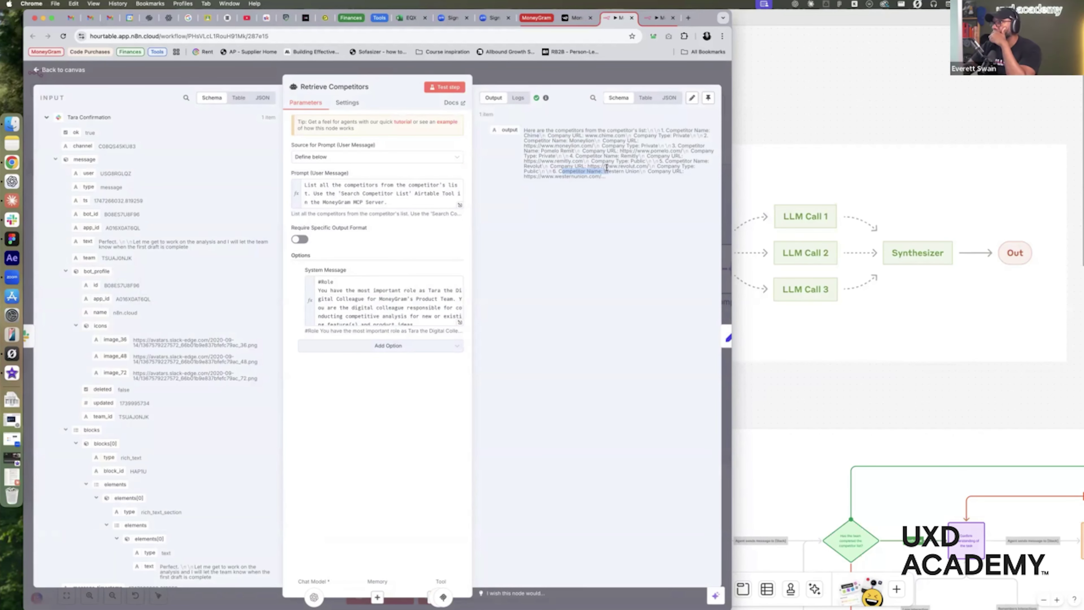
pyautogui.click(566, 74)
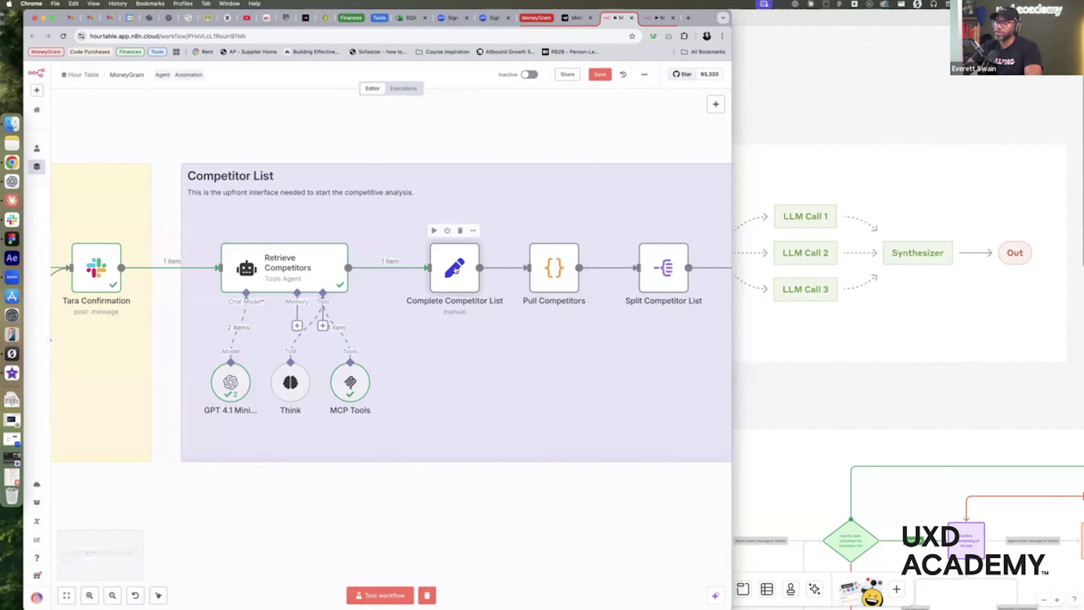
# Test the Complete Competitor List node and review the Competitor List field it outputs
pyautogui.doubleClick(454, 267)
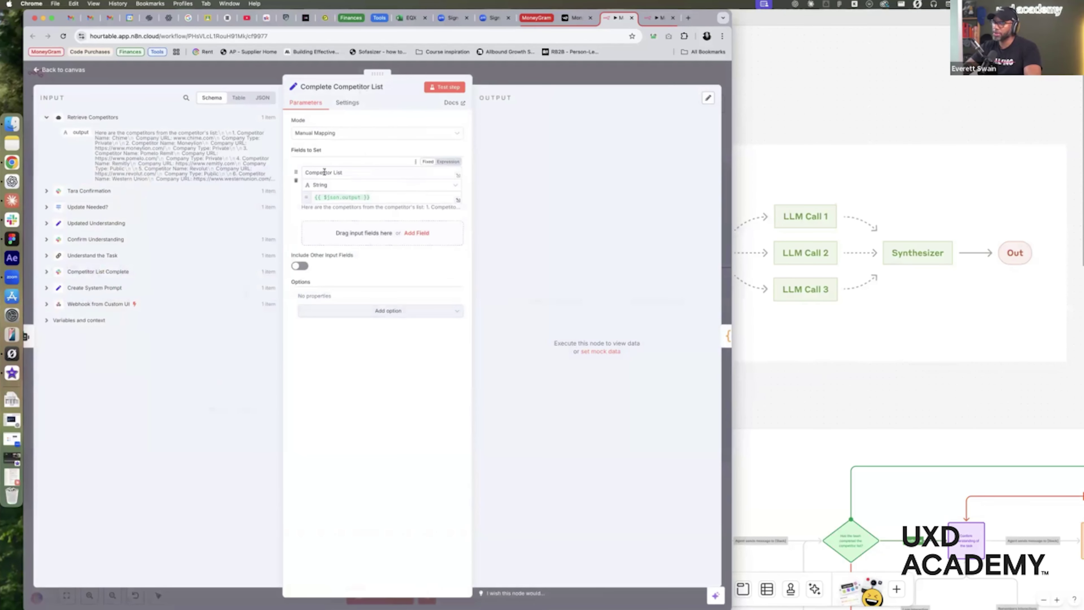
pyautogui.click(446, 87)
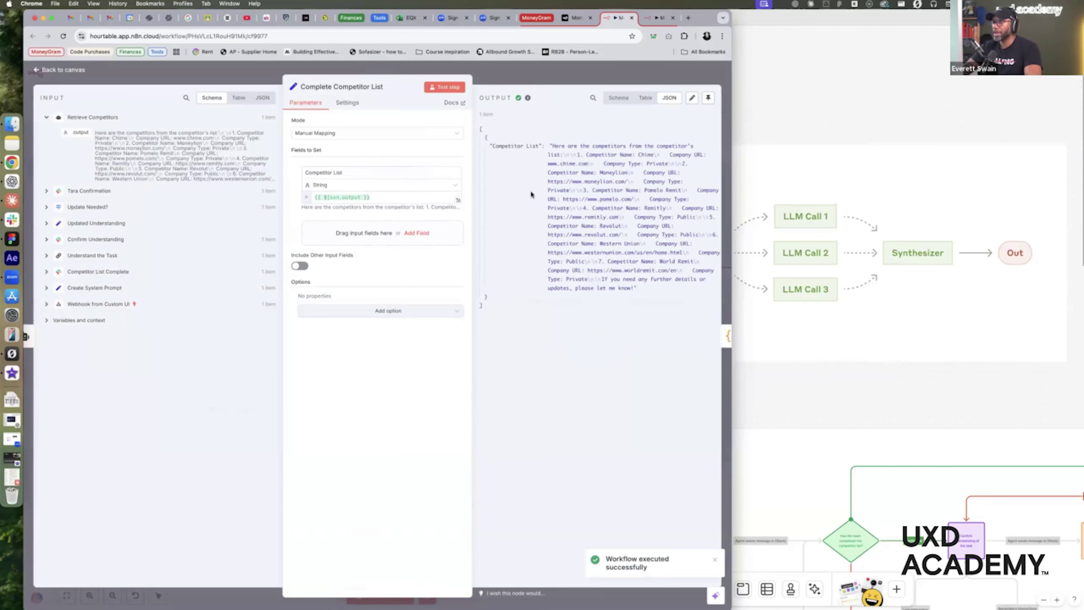
pyautogui.press('Escape')
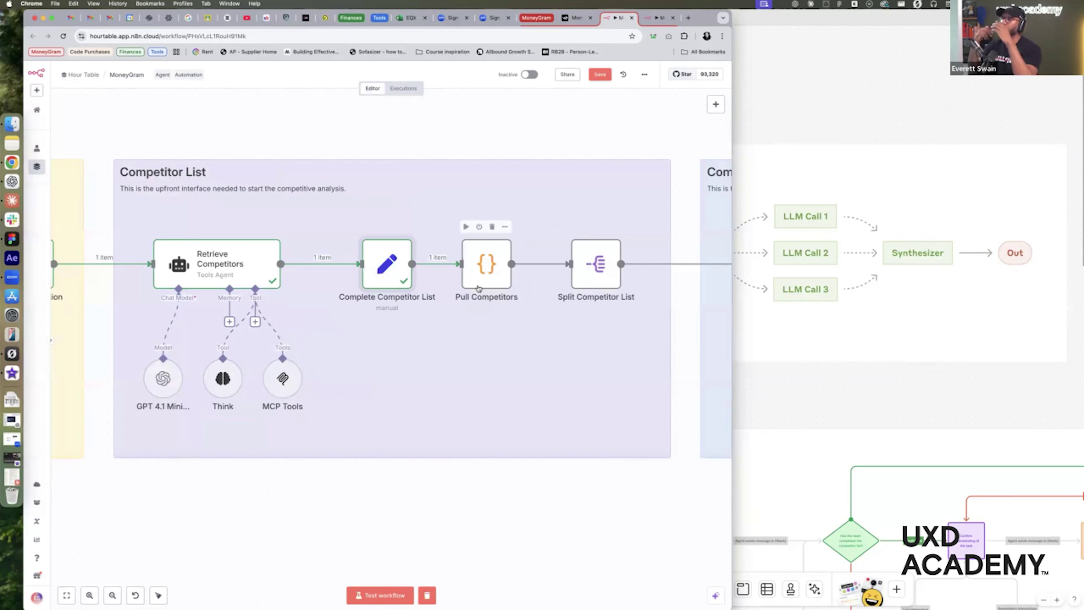
# Test the Pull Competitors code node and compare its input text with the structured output in JSON, schema and table views
pyautogui.doubleClick(479, 289)
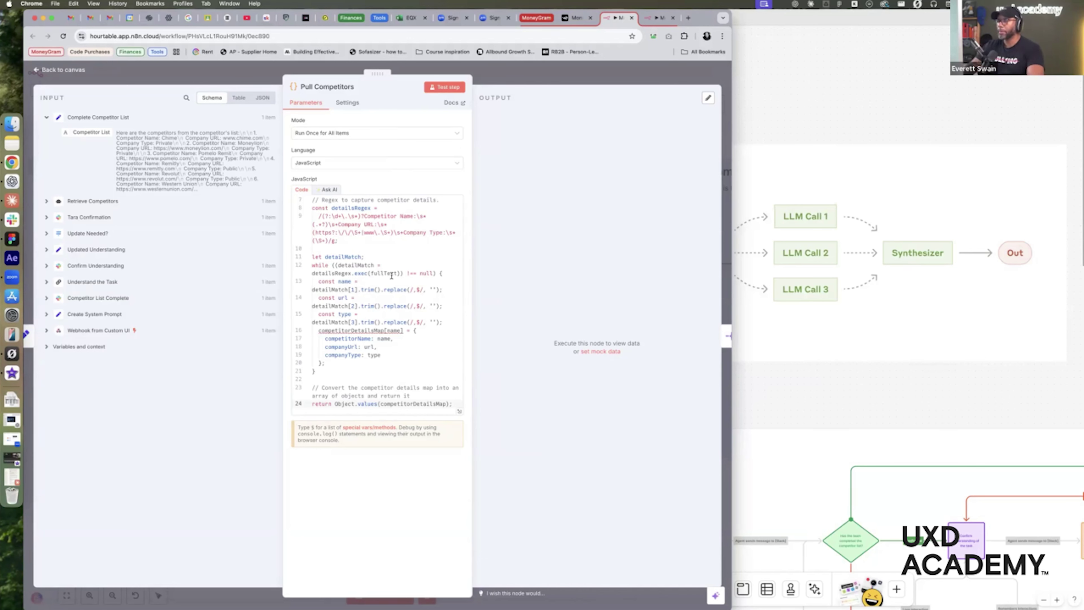
pyautogui.click(444, 94)
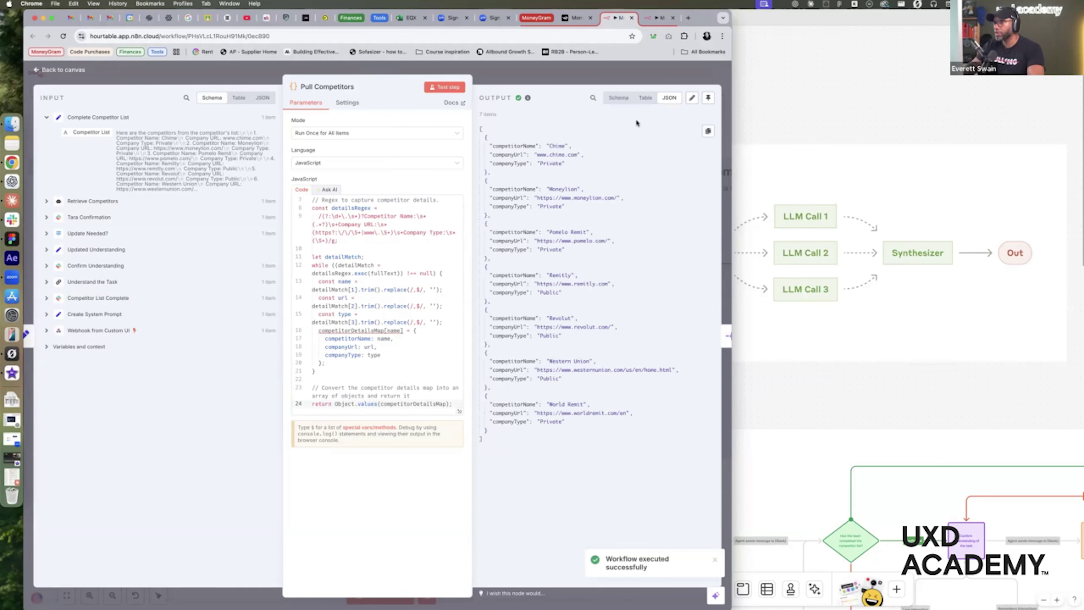
pyautogui.moveTo(118, 137); pyautogui.dragTo(198, 184)
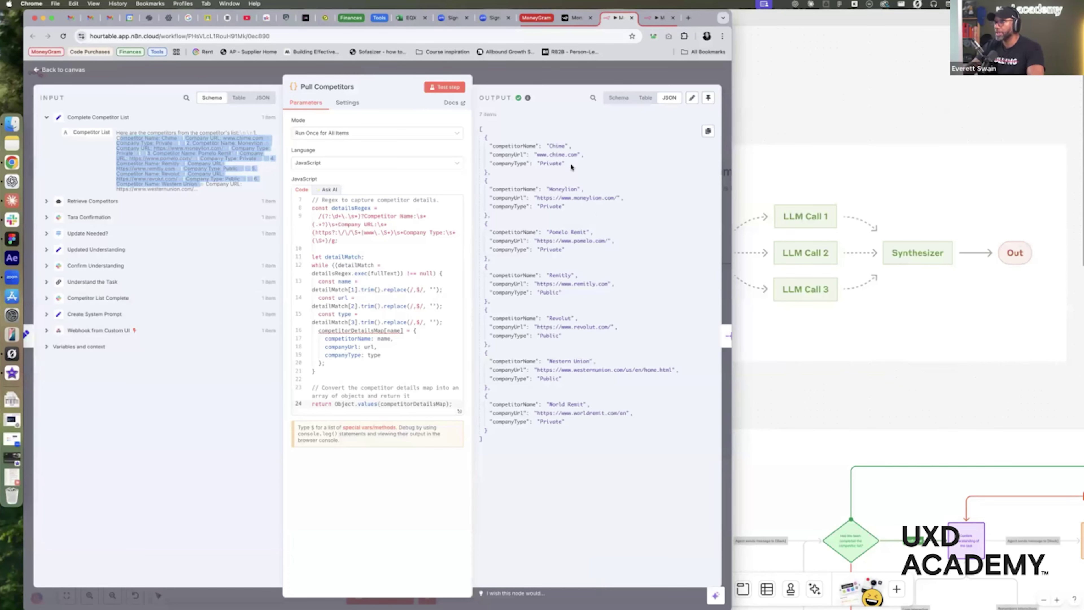
pyautogui.click(645, 97)
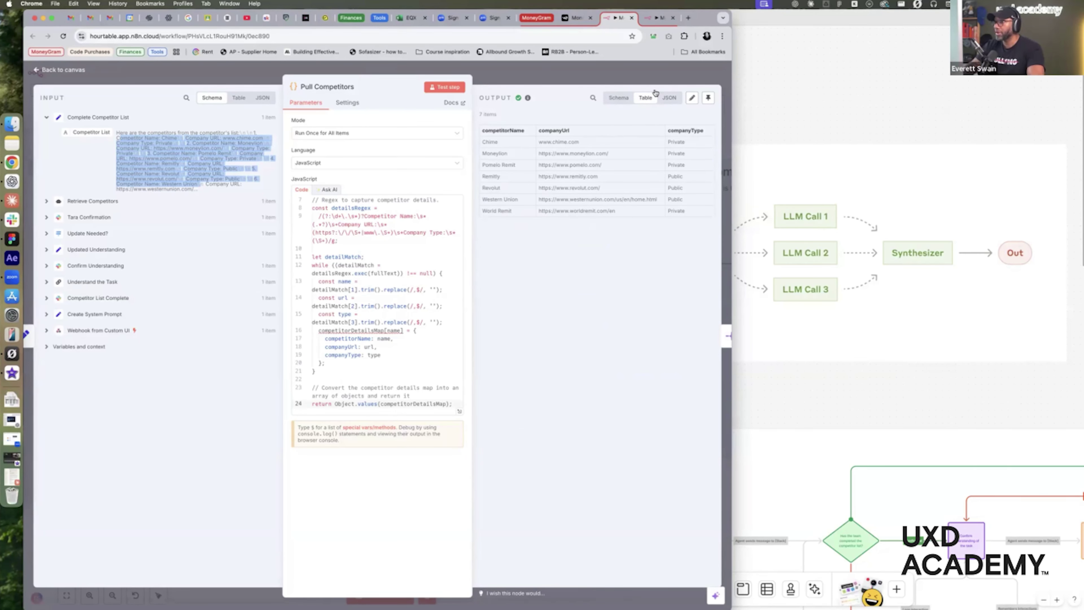
pyautogui.click(617, 101)
pyautogui.click(646, 99)
pyautogui.moveTo(482, 114); pyautogui.dragTo(500, 115)
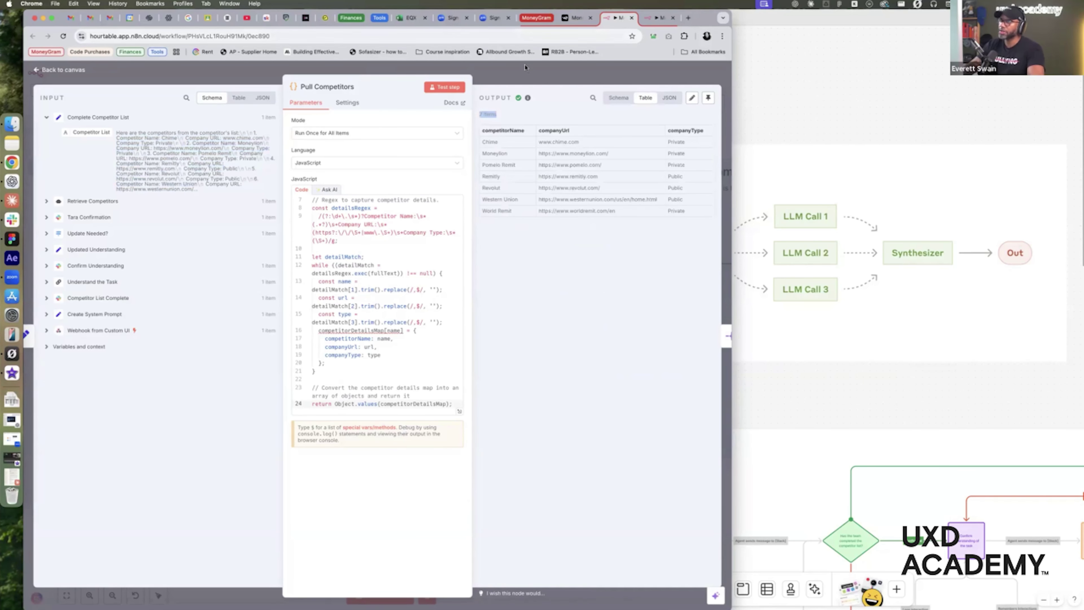
# Run the Split Competitor List node from the canvas and check its details
pyautogui.click(609, 76)
pyautogui.click(575, 228)
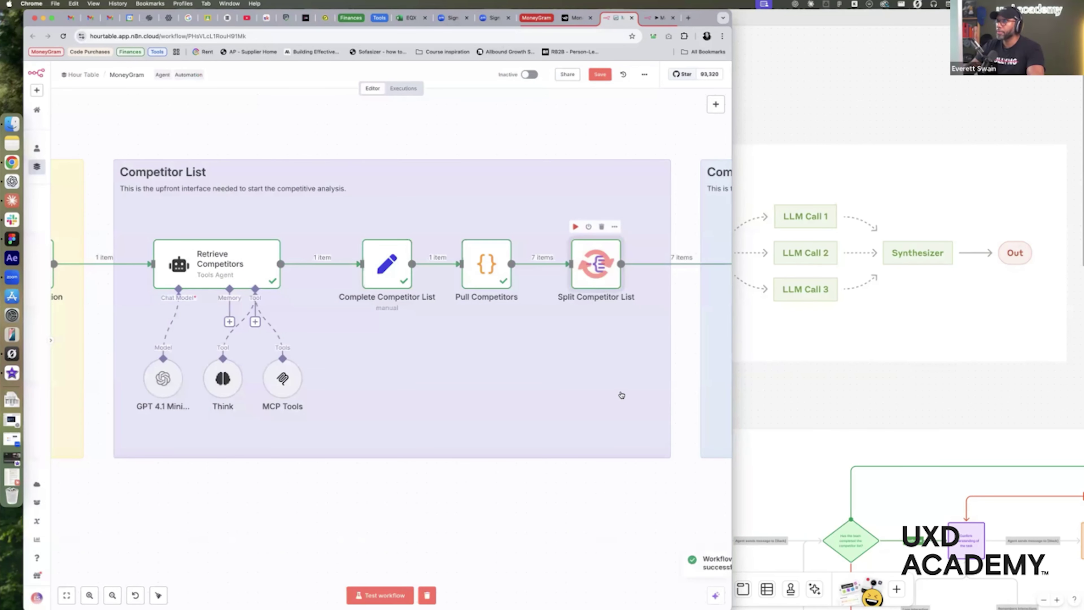
pyautogui.hscroll(5, 612, 390)
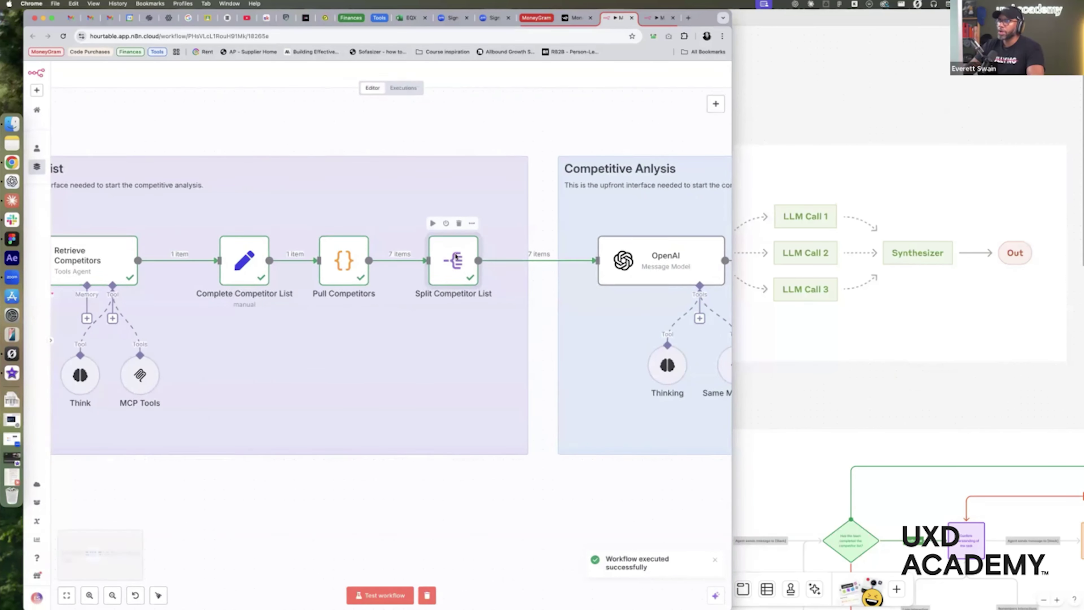
pyautogui.doubleClick(456, 264)
pyautogui.press('Escape')
# Look over the Competitive Analysis section and the tools in the MoneyGram MCP Server workflow, and return to the MoneyGram workflow
pyautogui.hscroll(5, 544, 218)
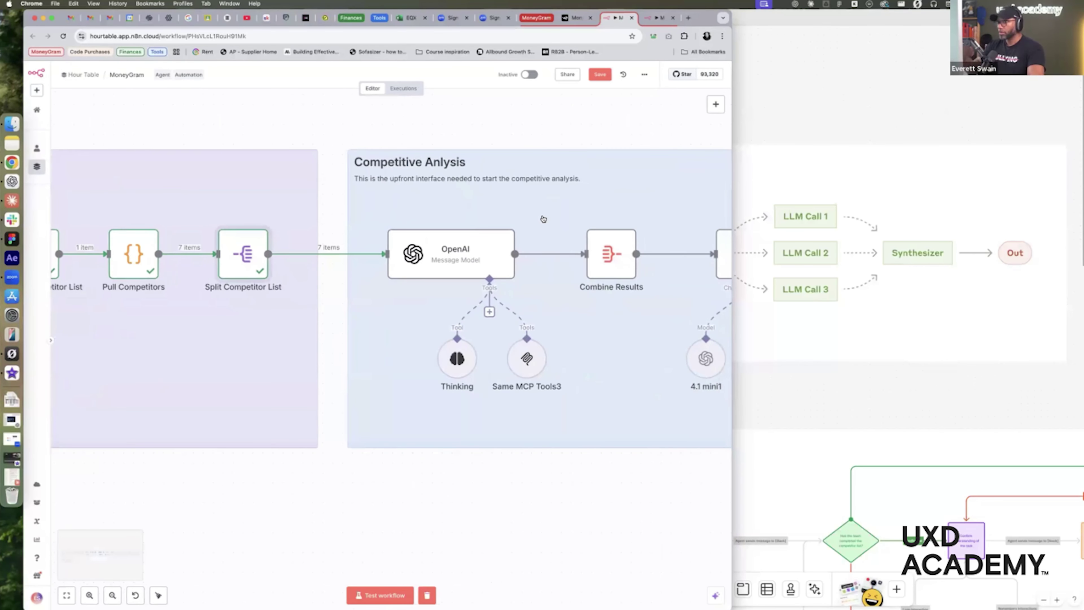
pyautogui.hscroll(4, 544, 219)
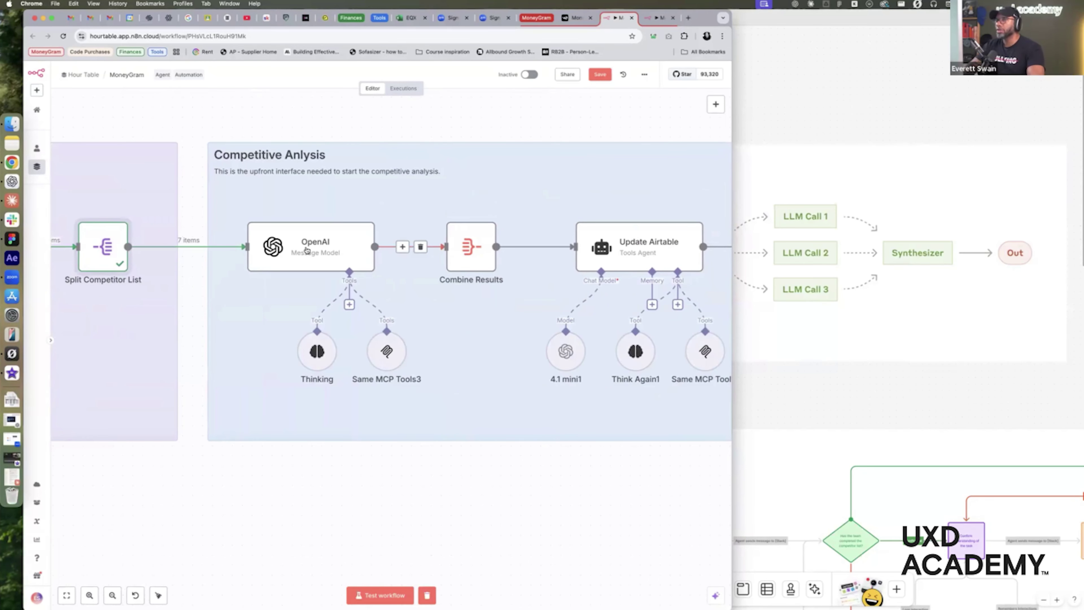
pyautogui.hscroll(-2, 307, 249)
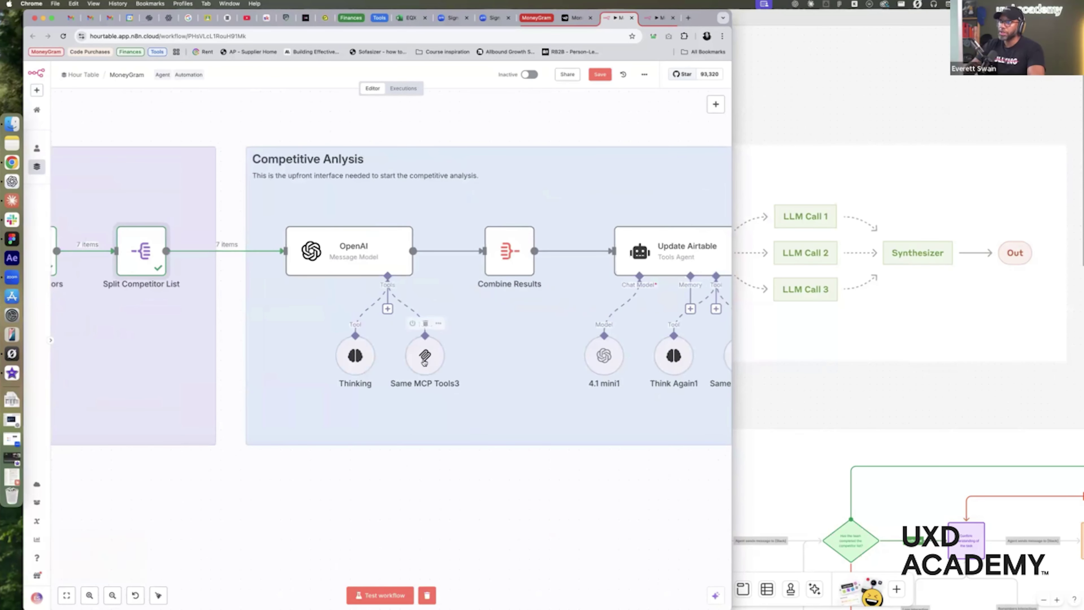
pyautogui.click(659, 18)
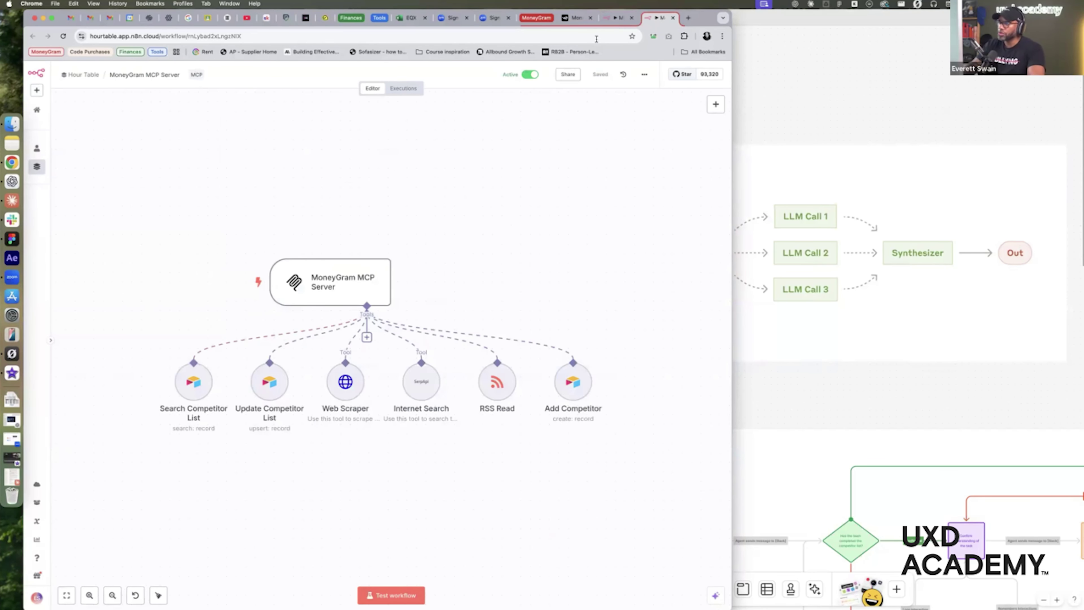
pyautogui.click(618, 17)
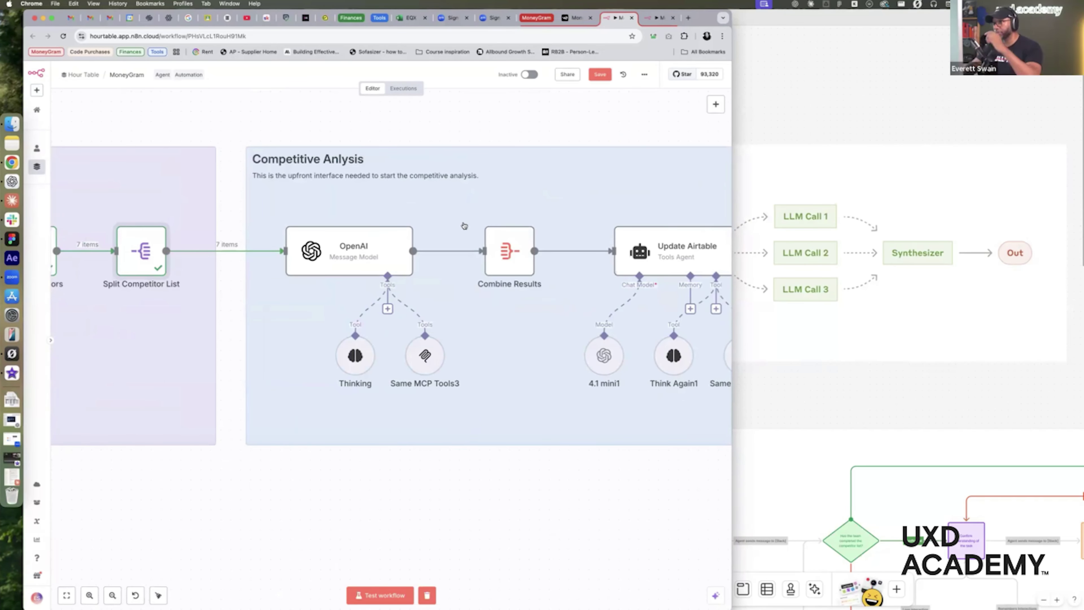
# Run the OpenAI message model node in the Competitive Analysis section and save the workflow
pyautogui.moveTo(363, 228)
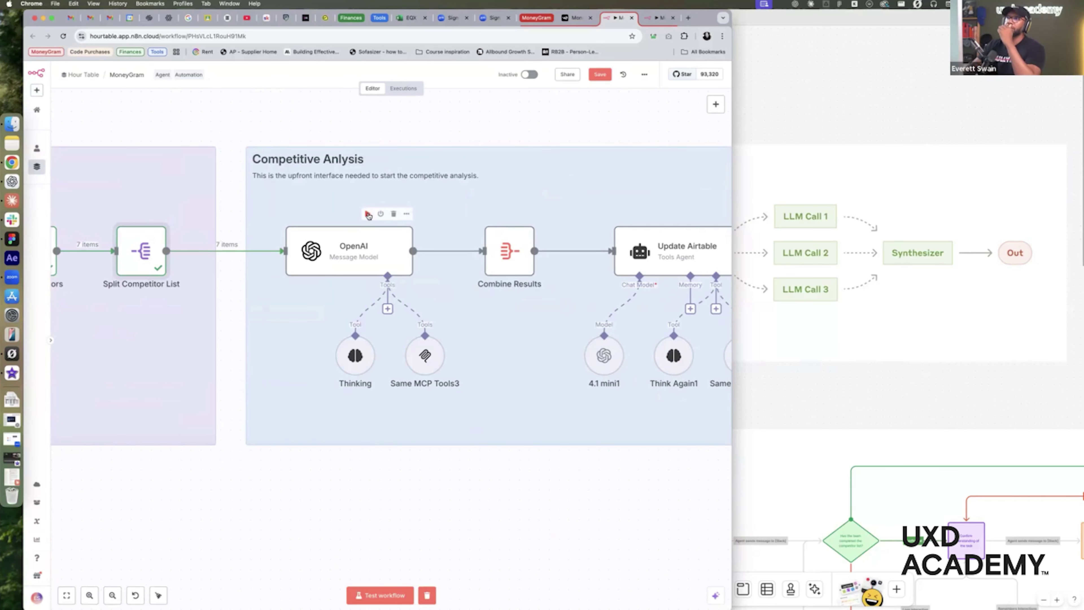
pyautogui.scroll(-5, 382, 216)
pyautogui.scroll(2, 380, 219)
pyautogui.moveTo(379, 219); pyautogui.dragTo(446, 231)
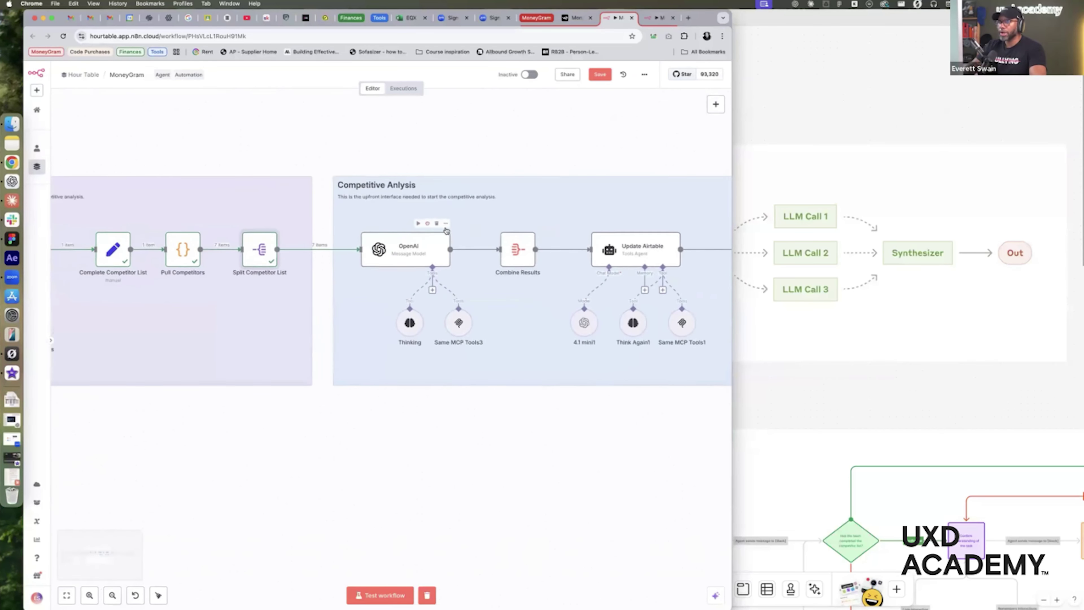
pyautogui.click(418, 224)
pyautogui.hscroll(2, 484, 191)
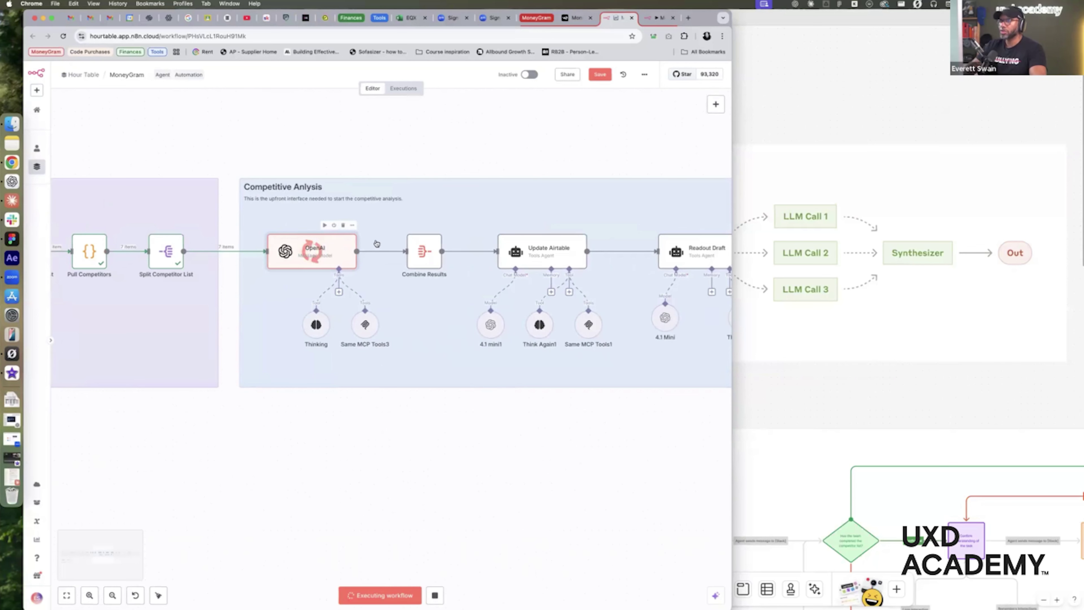
pyautogui.press('super+s')
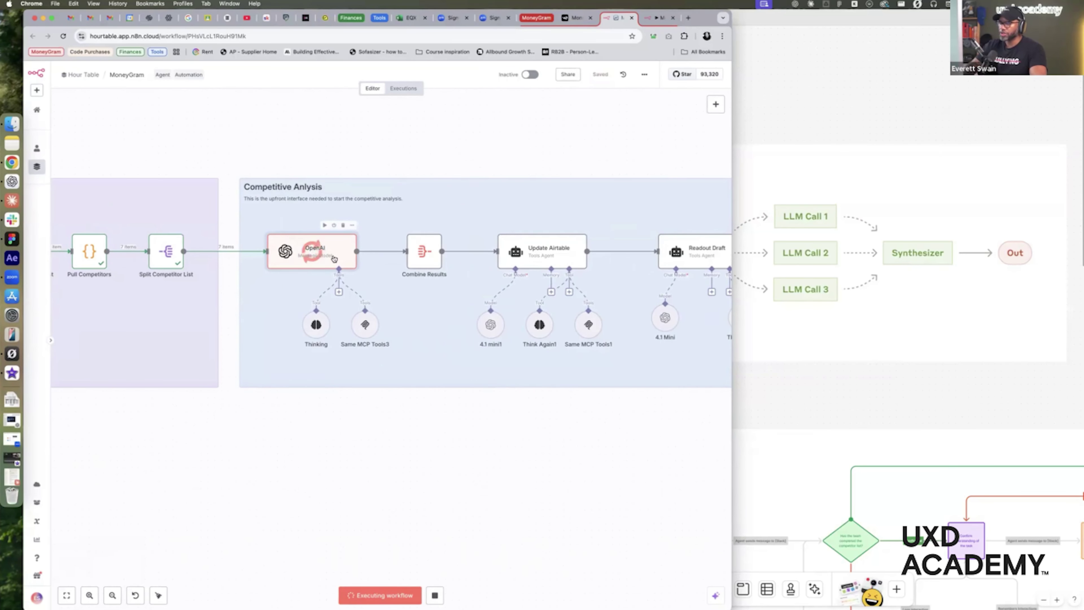
# Expand the OpenAI node's user prompt expression and examine the line asking for a competitive analysis of the listed companies
pyautogui.doubleClick(334, 259)
pyautogui.click(460, 299)
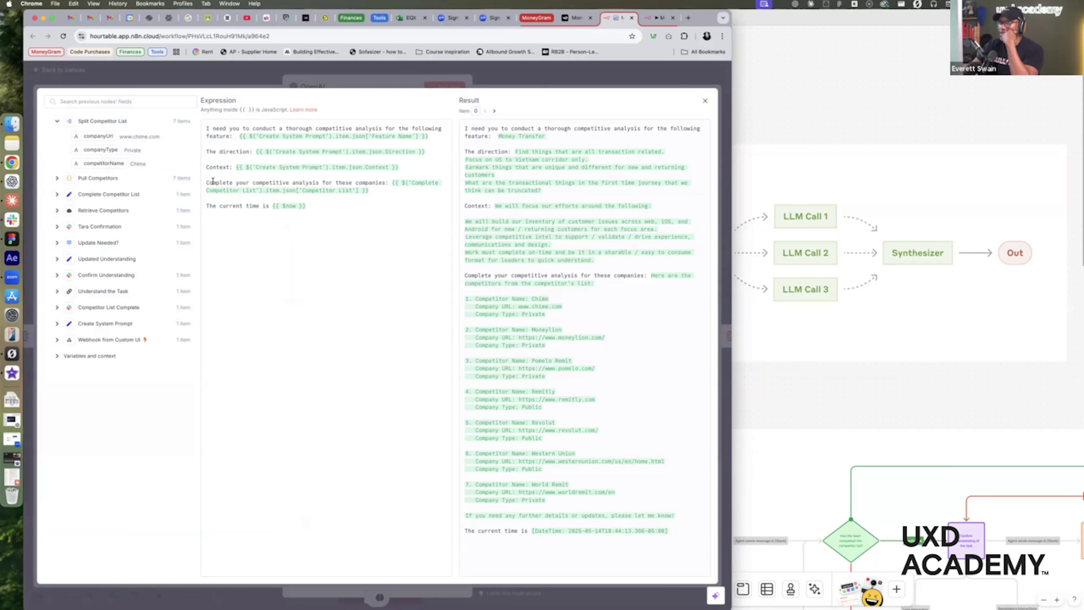
pyautogui.moveTo(210, 183); pyautogui.dragTo(391, 182)
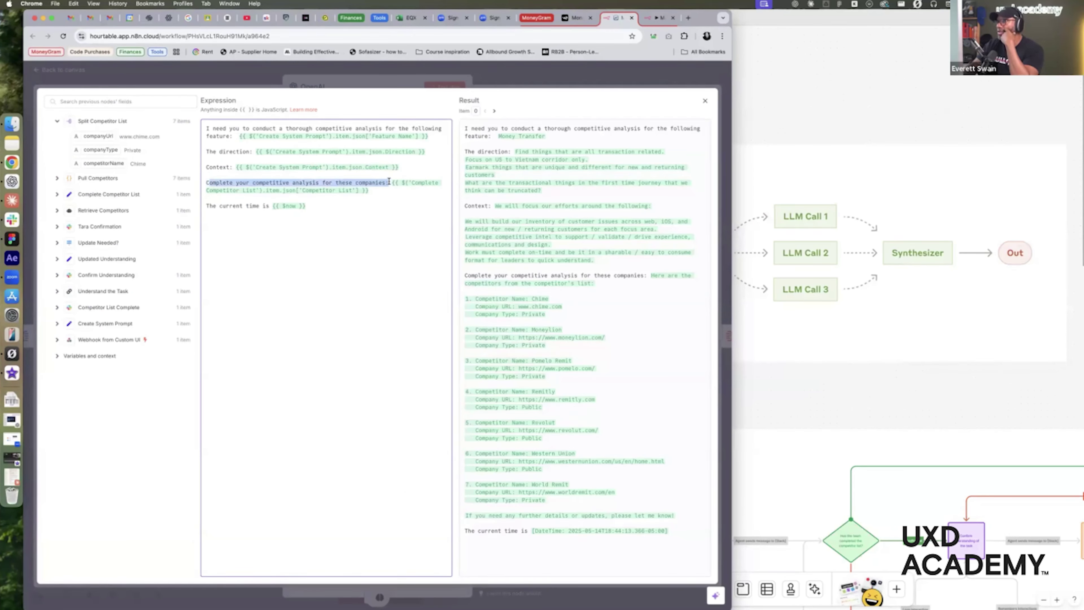
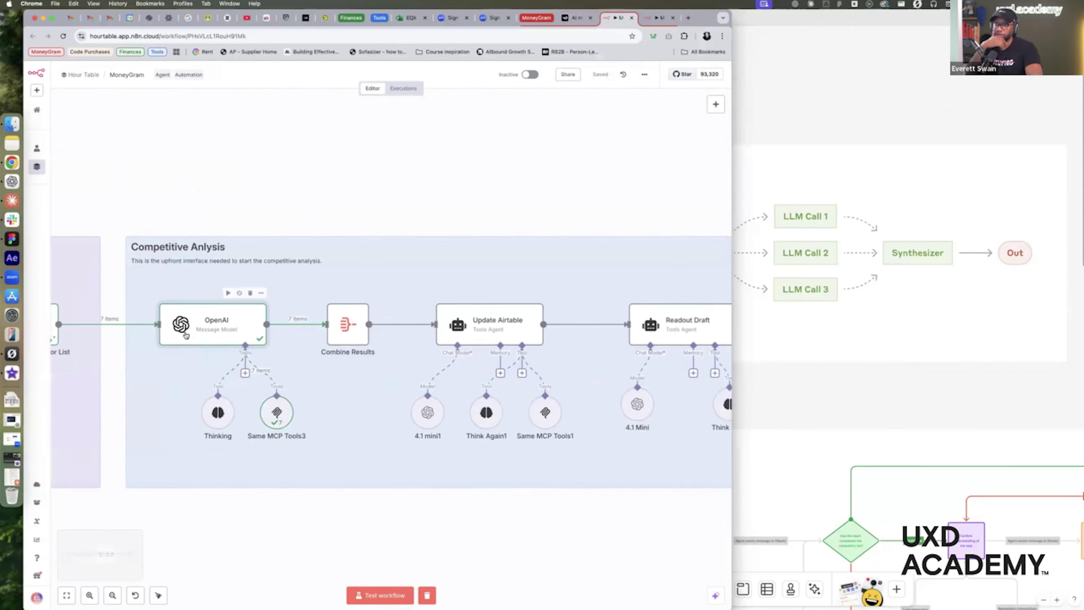
# Read through the competitive analysis text in the OpenAI node's output, and return to the canvas
pyautogui.hscroll(-1, 278, 328)
pyautogui.doubleClick(278, 327)
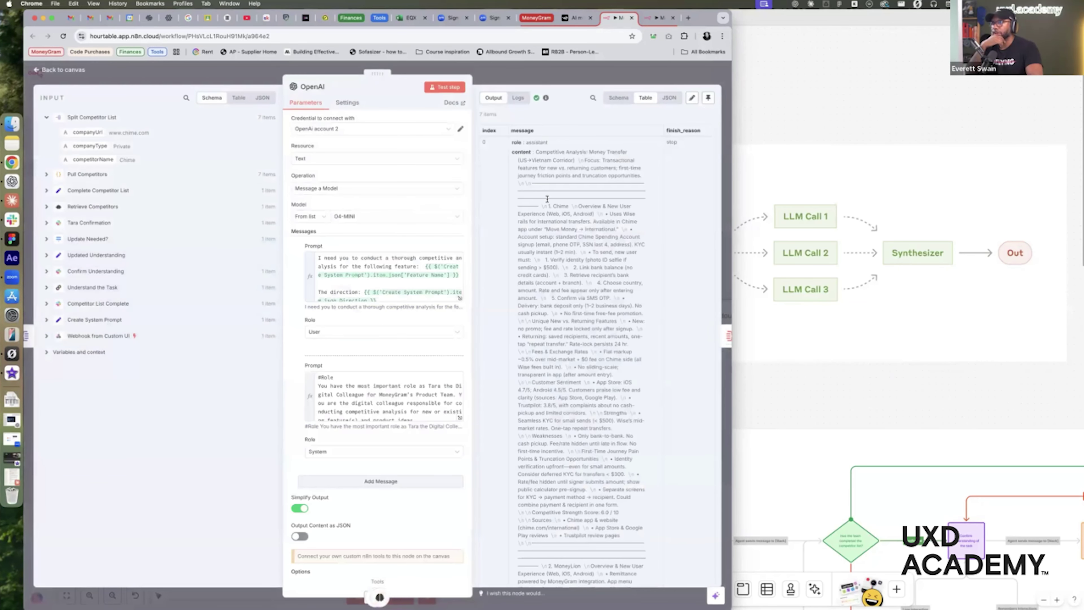
pyautogui.scroll(-10, 549, 199)
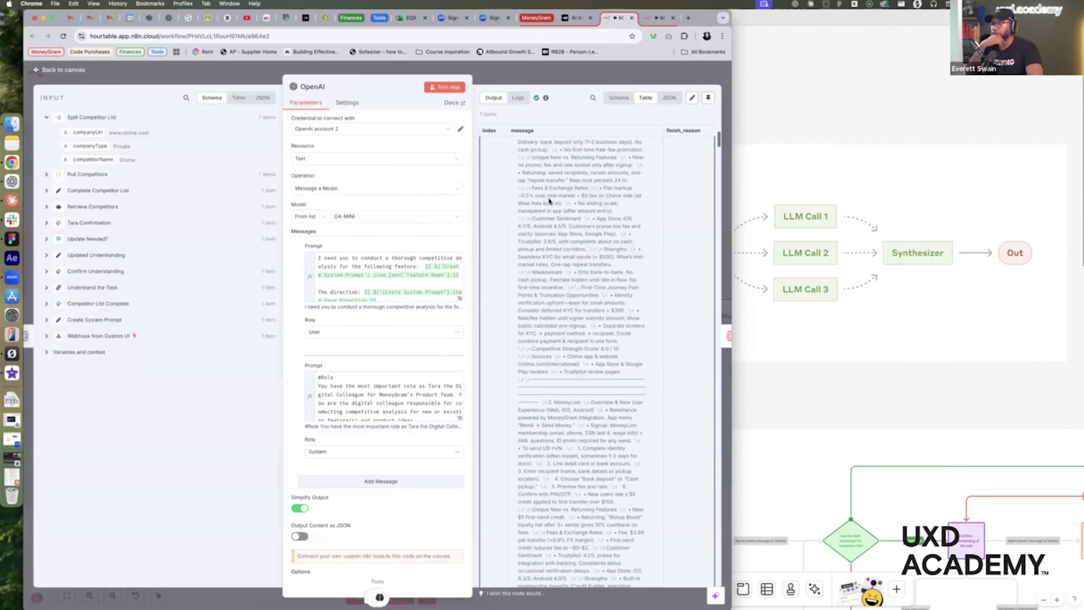
pyautogui.scroll(-20, 549, 199)
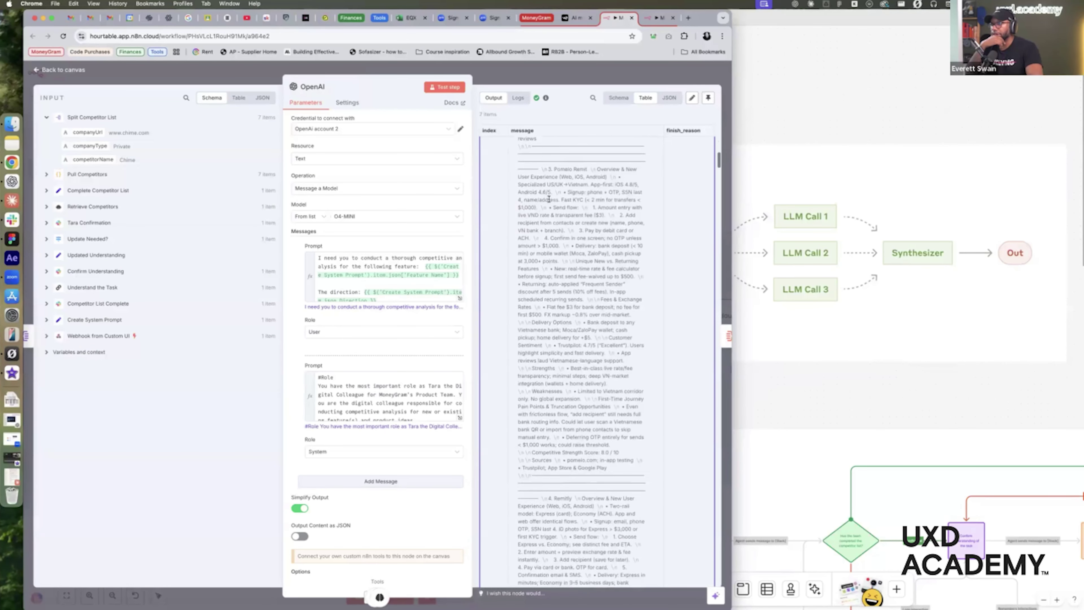
pyautogui.scroll(-15, 549, 199)
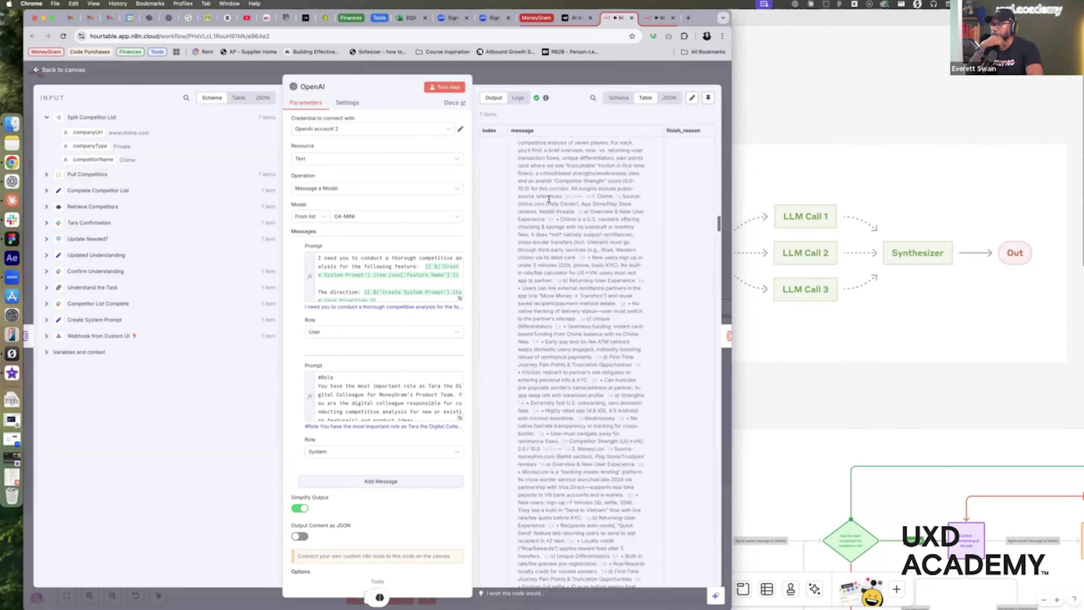
pyautogui.click(561, 83)
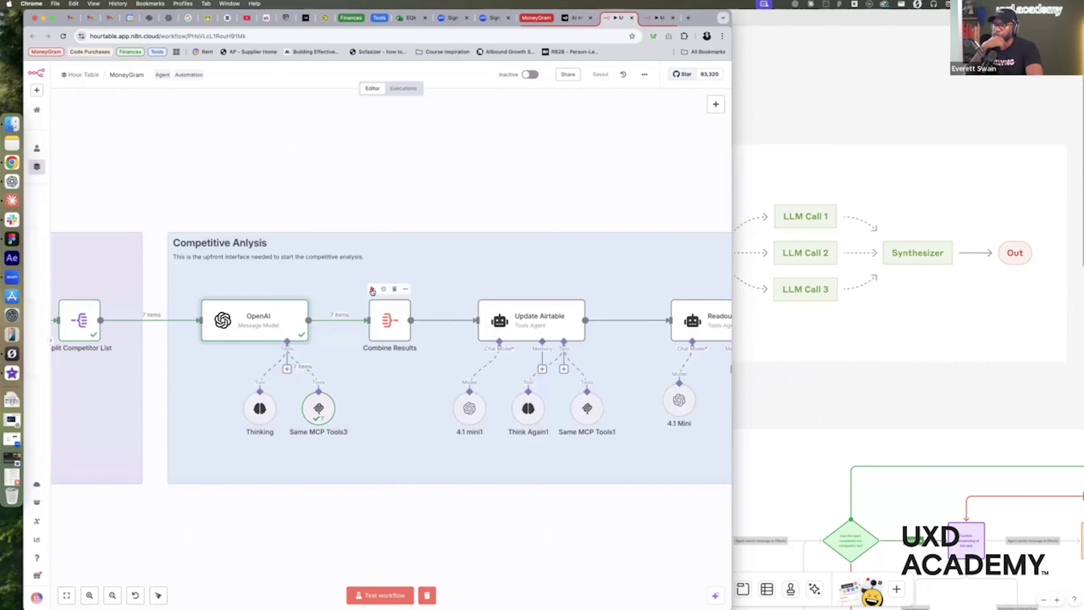
# Run the Combine Results node and review the Full Report (Draft) field it outputs
pyautogui.click(372, 289)
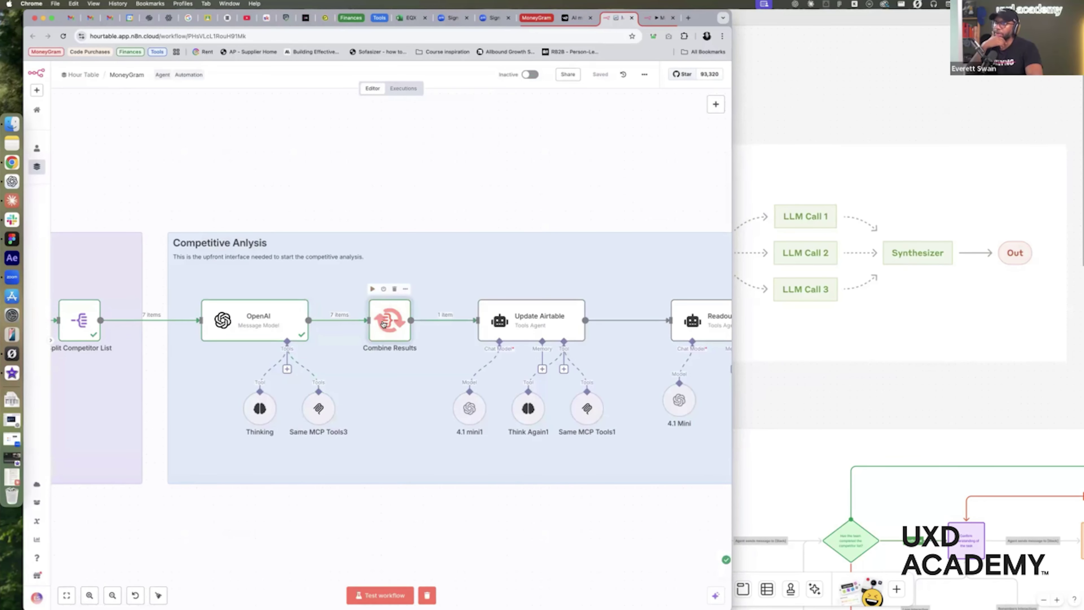
pyautogui.doubleClick(388, 324)
pyautogui.scroll(-15, 563, 186)
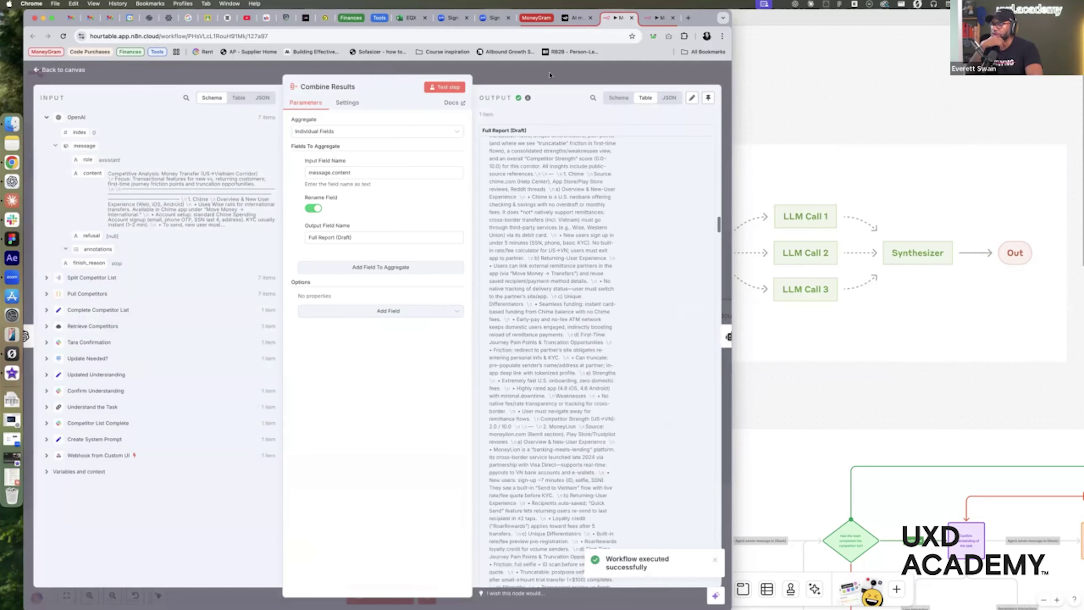
pyautogui.click(550, 74)
# Run the Update Airtable agent and switch to the MoneyGram Competitor Analysis table in Airtable
pyautogui.hscroll(5, 416, 380)
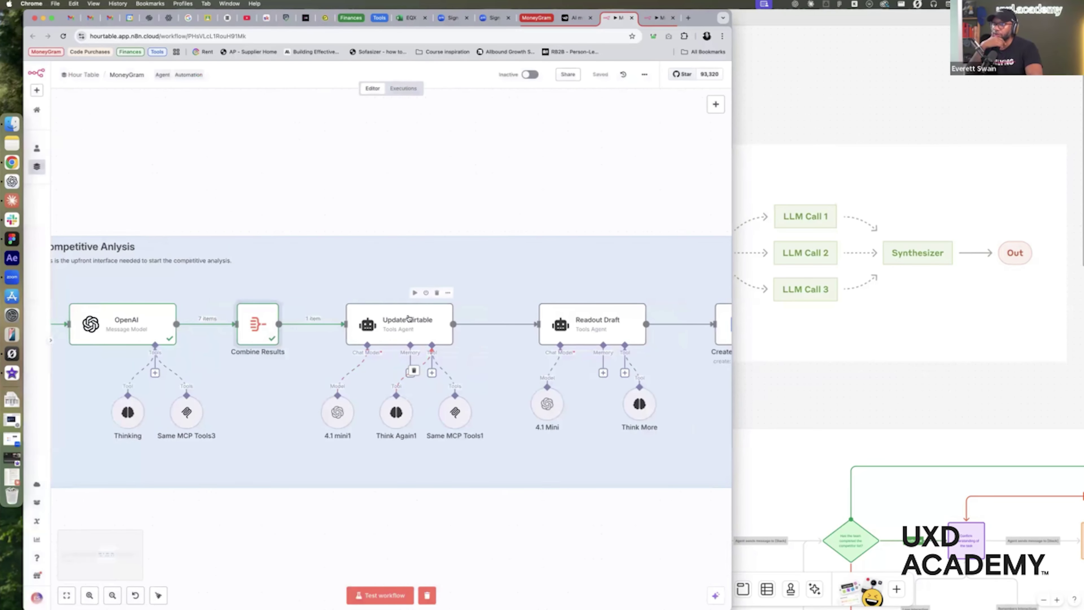
pyautogui.click(415, 293)
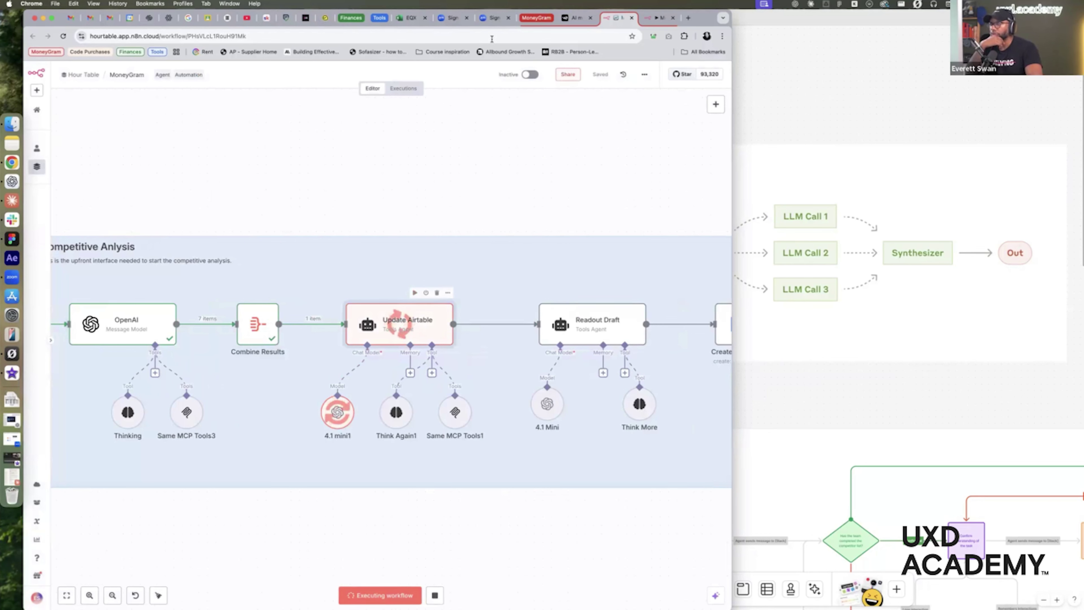
pyautogui.click(378, 17)
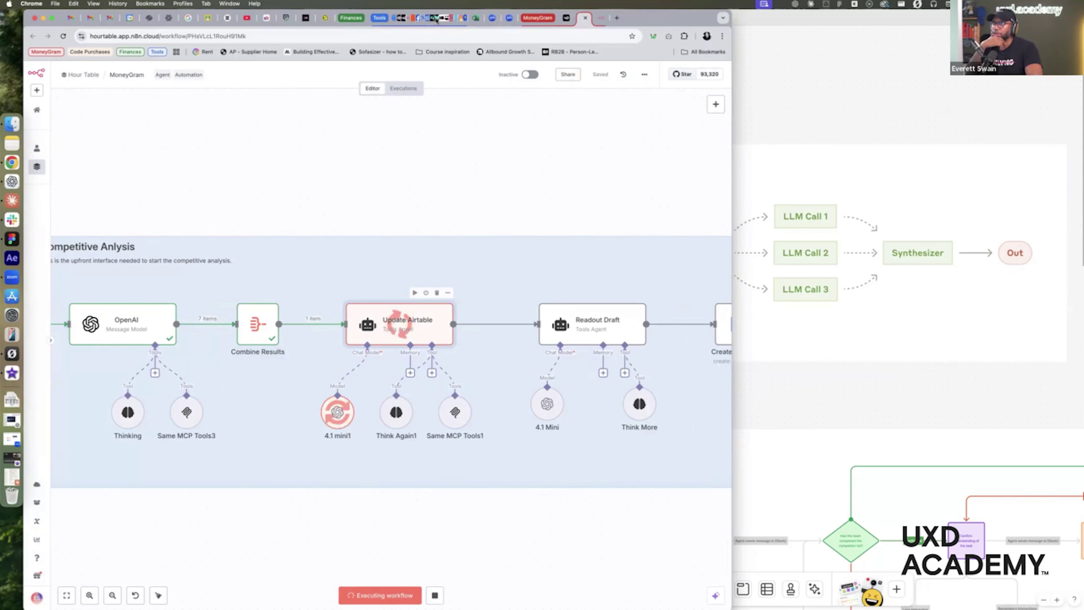
pyautogui.click(472, 19)
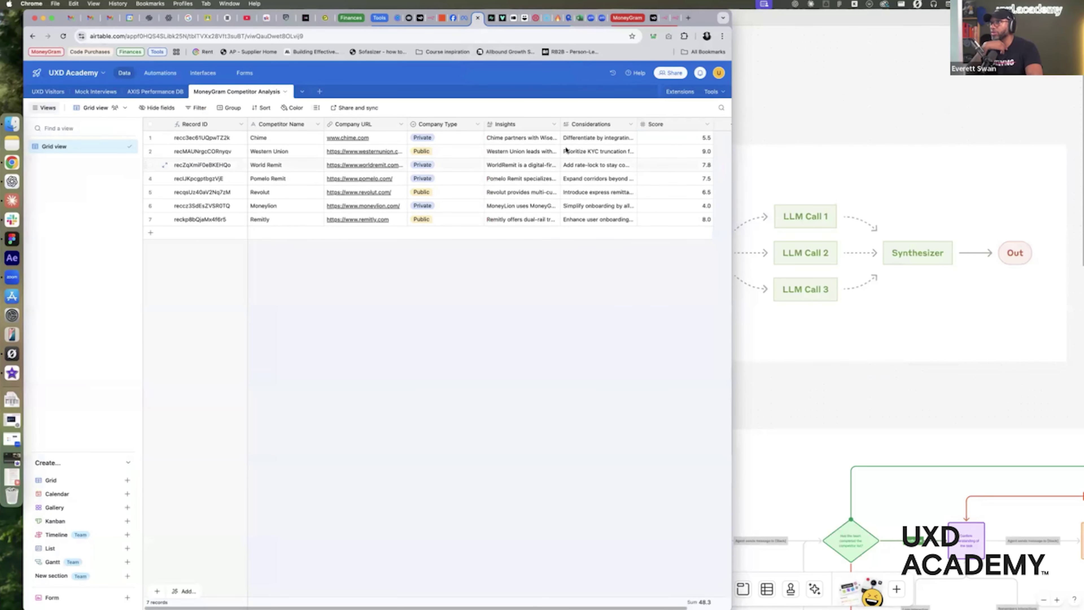
# Read the full Insights text for the Chime and Western Union records
pyautogui.click(540, 139)
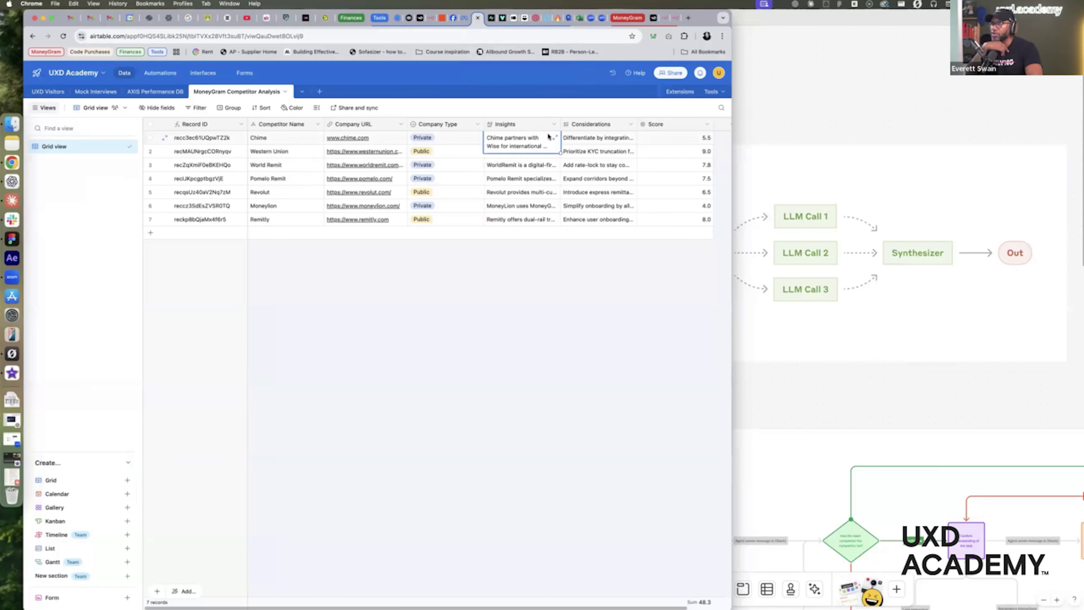
pyautogui.click(555, 140)
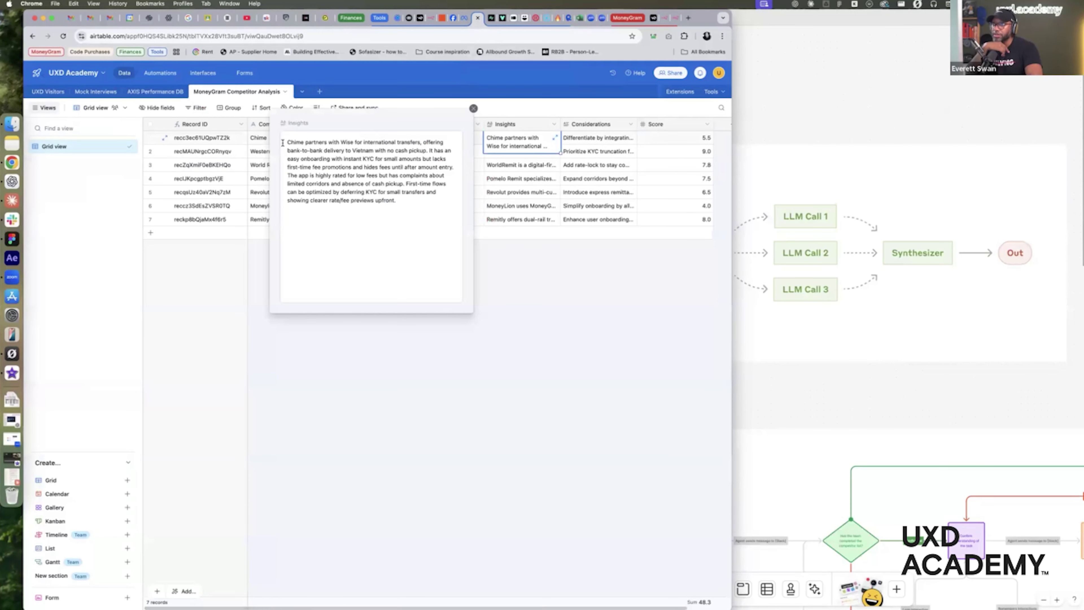
pyautogui.click(294, 142)
pyautogui.moveTo(294, 143); pyautogui.dragTo(399, 202)
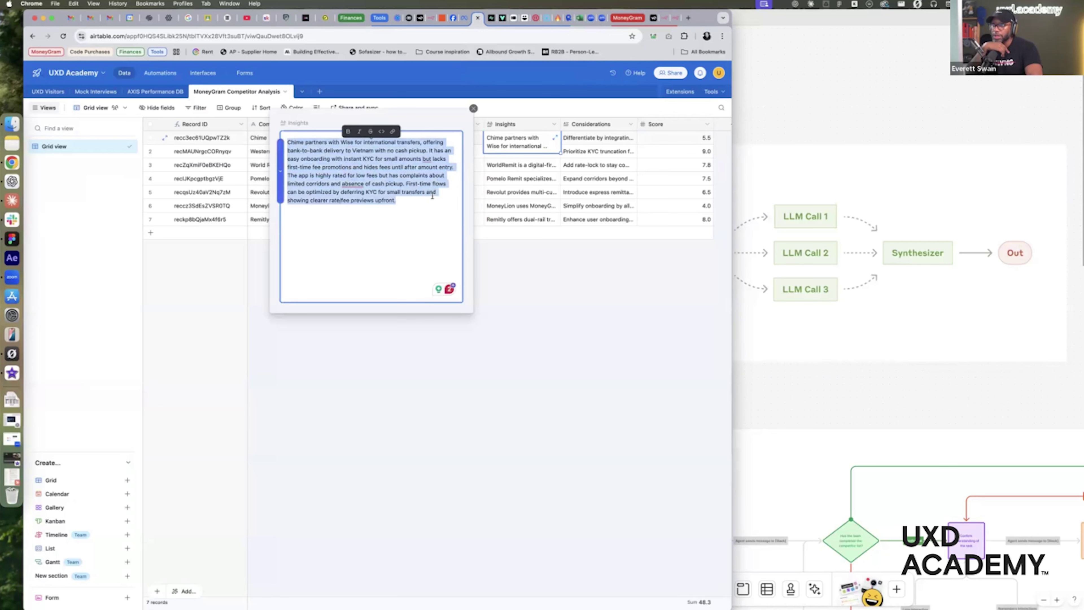
pyautogui.click(519, 167)
pyautogui.click(540, 153)
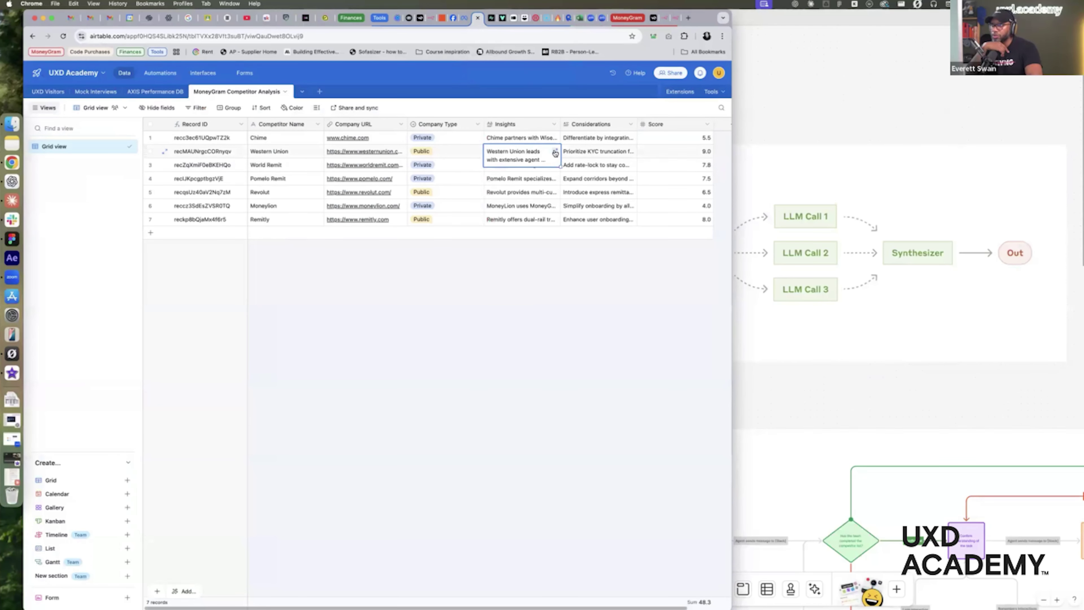
pyautogui.click(555, 151)
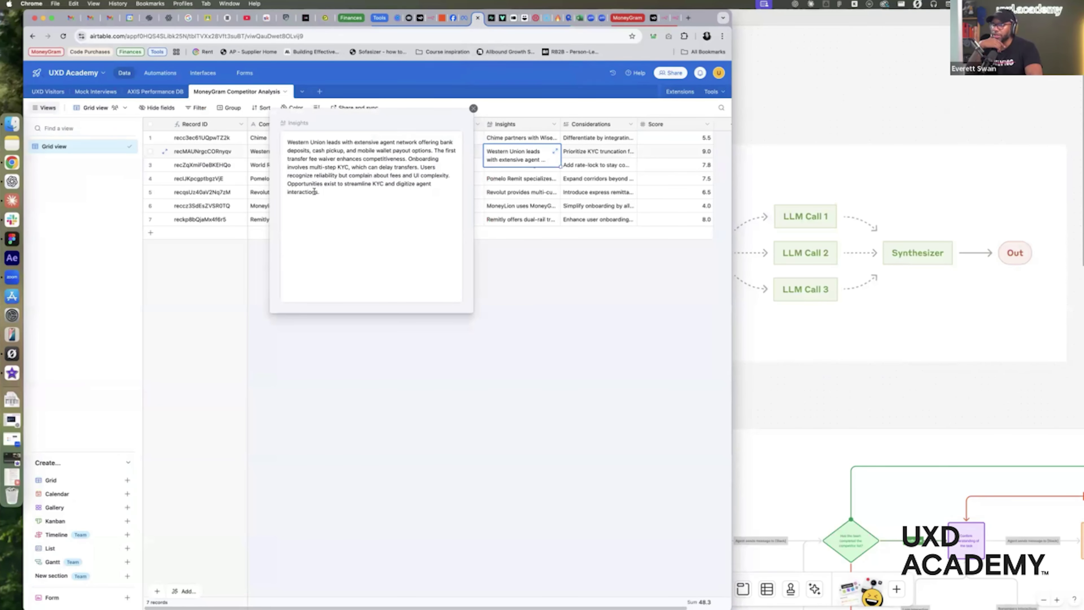
pyautogui.click(527, 182)
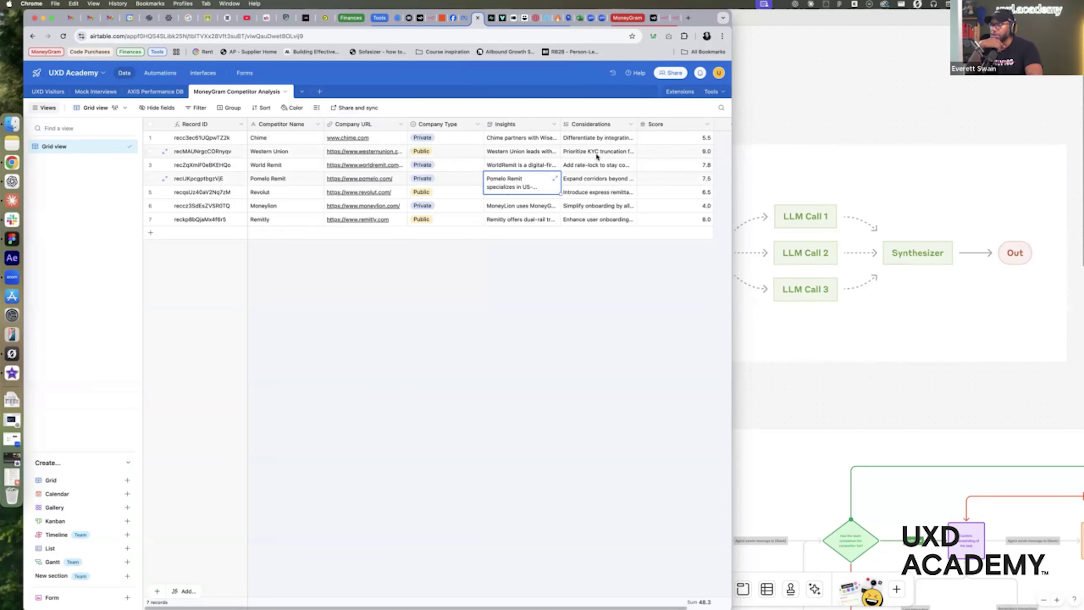
# Read the full Considerations text for Western Union and Chime, and select World Remit's score
pyautogui.click(611, 152)
pyautogui.click(632, 151)
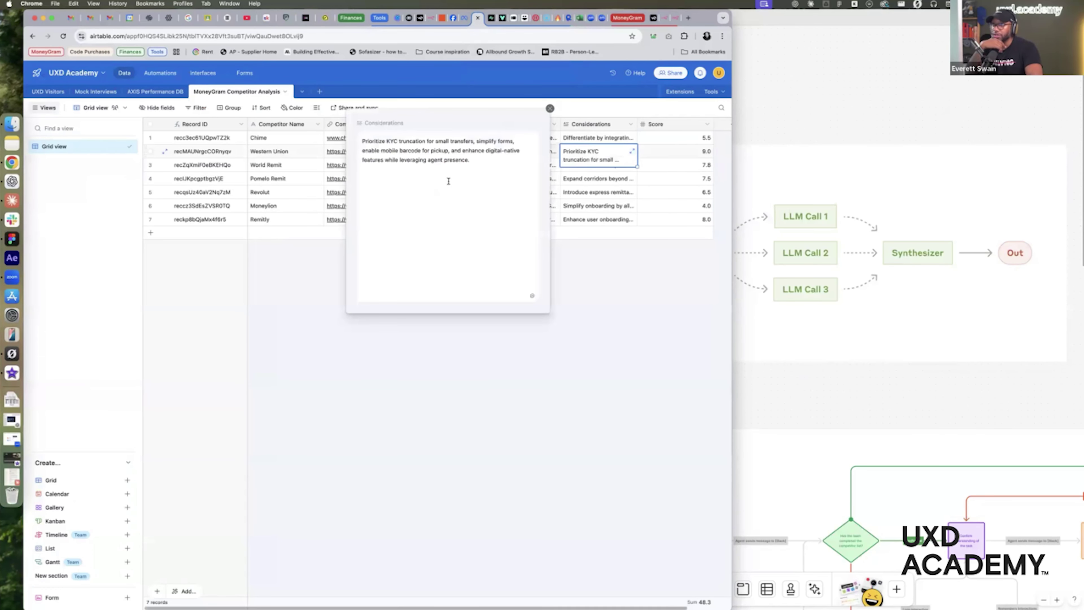
pyautogui.click(618, 142)
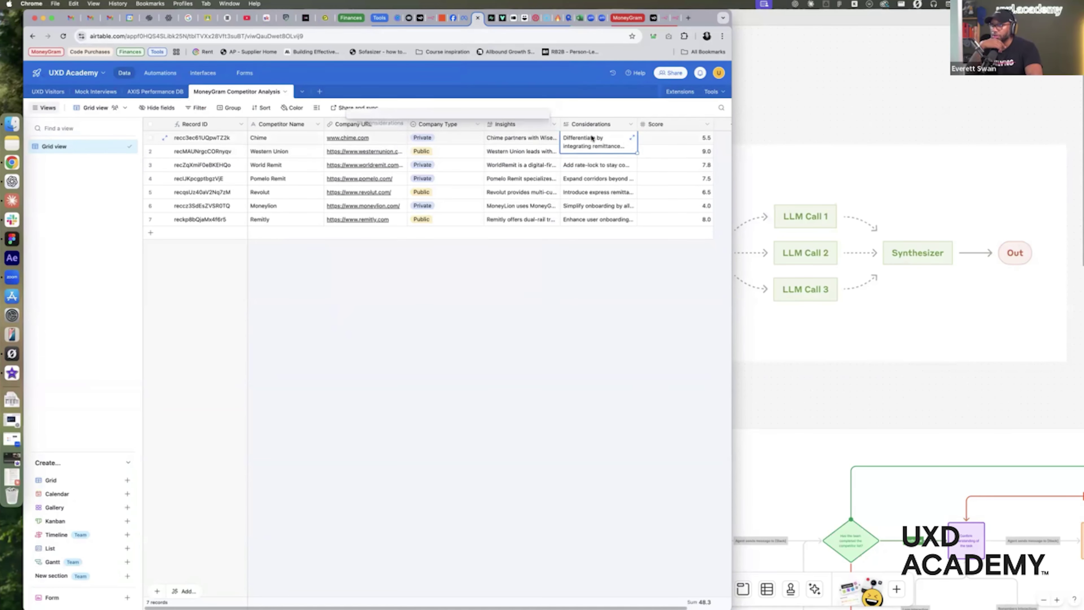
pyautogui.click(631, 139)
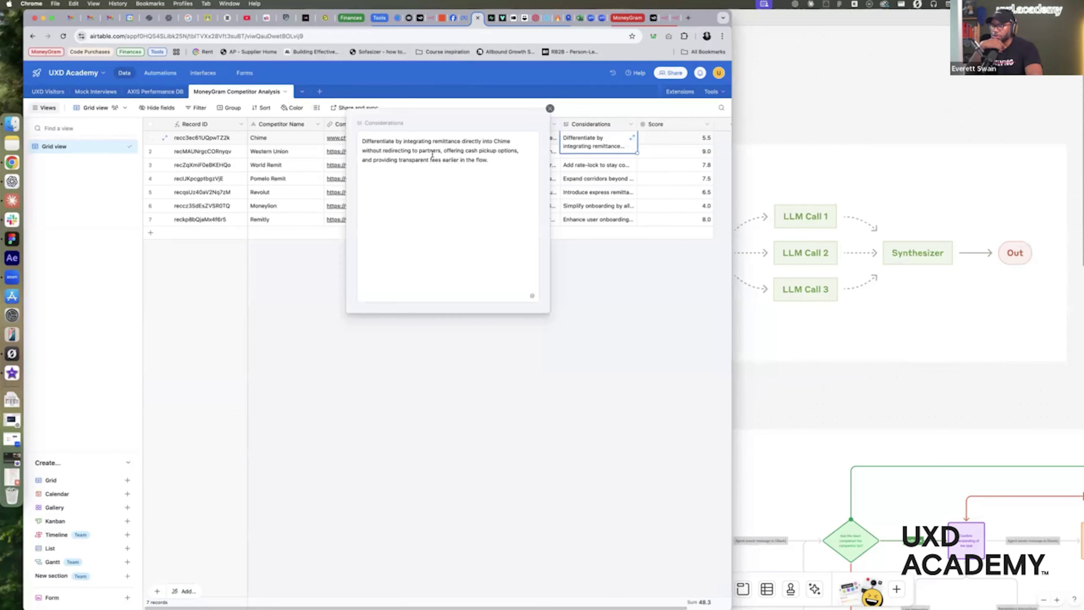
pyautogui.click(666, 166)
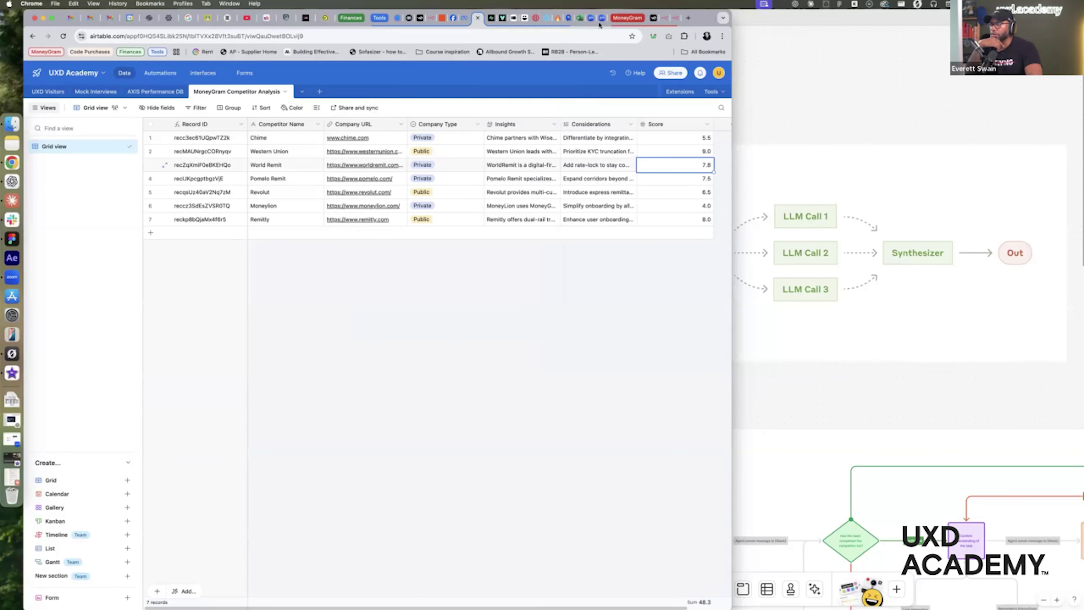
# Switch back to the MoneyGram workflow in n8n and run the Readout Draft agent
pyautogui.click(379, 19)
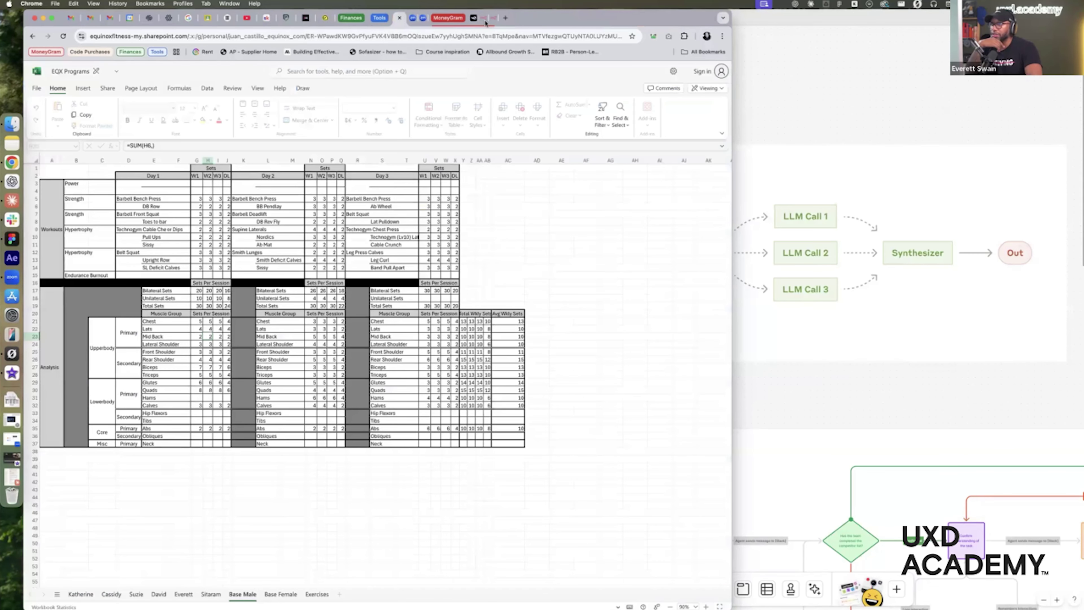
pyautogui.click(477, 18)
pyautogui.click(530, 75)
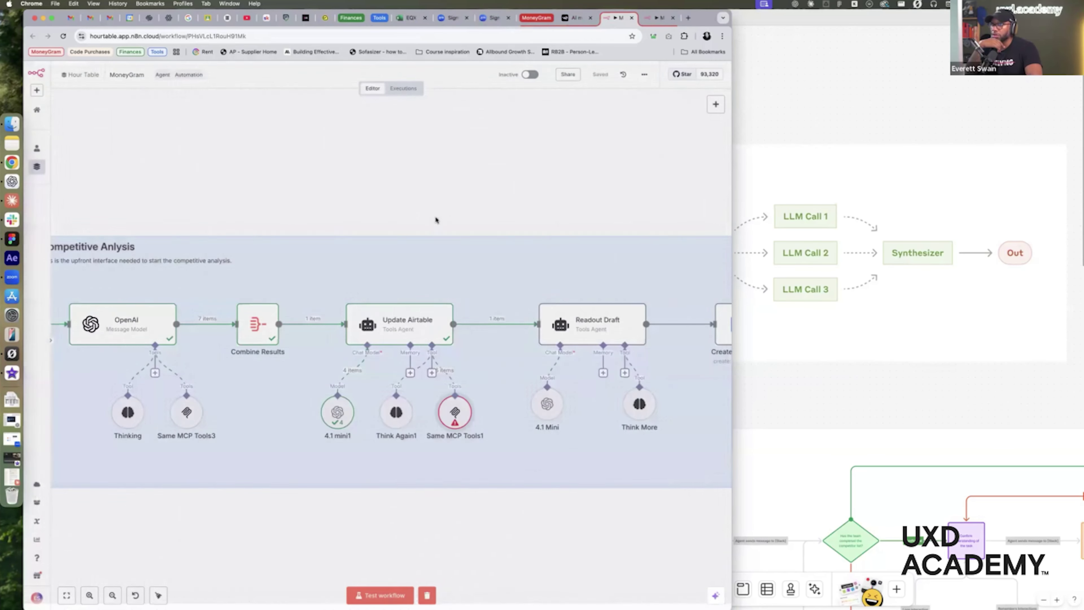
pyautogui.hscroll(5, 438, 333)
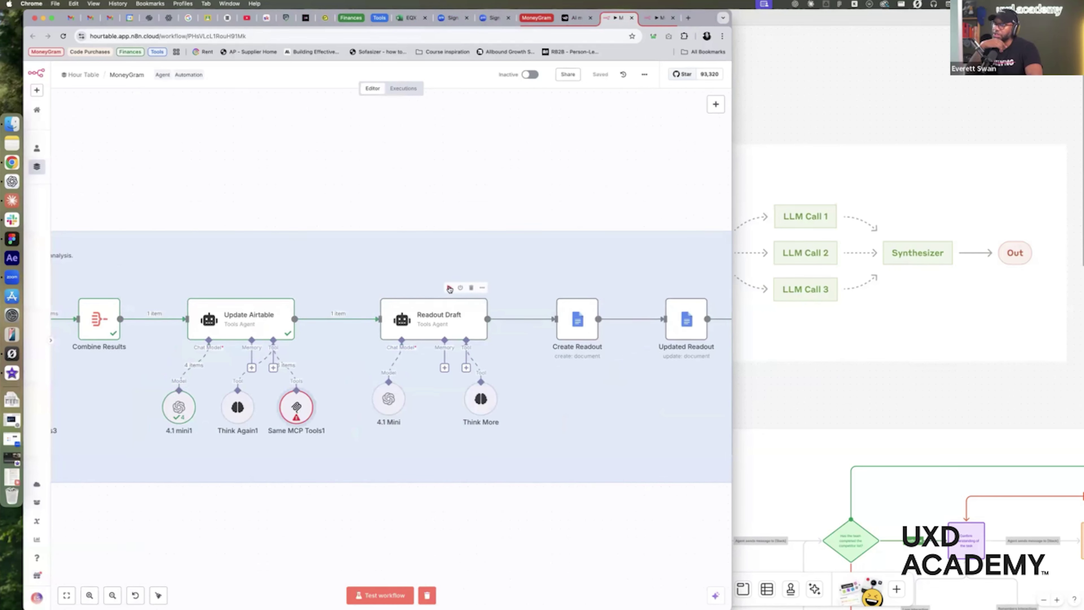
pyautogui.click(449, 289)
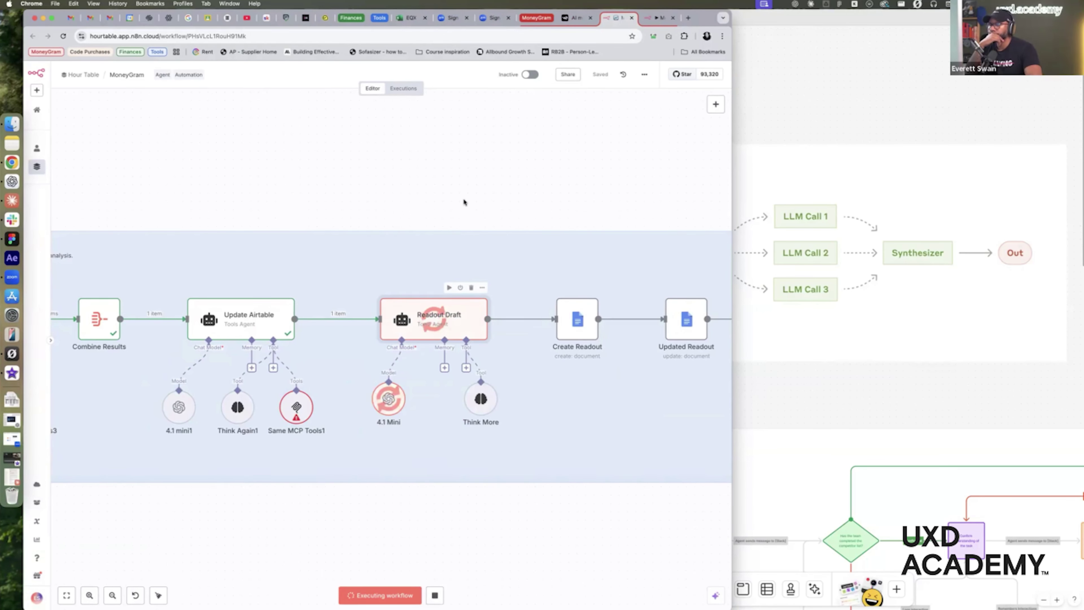
# Review the Readout Draft agent's full user prompt with its resolved rough draft, and the output it generates
pyautogui.hscroll(4, 465, 204)
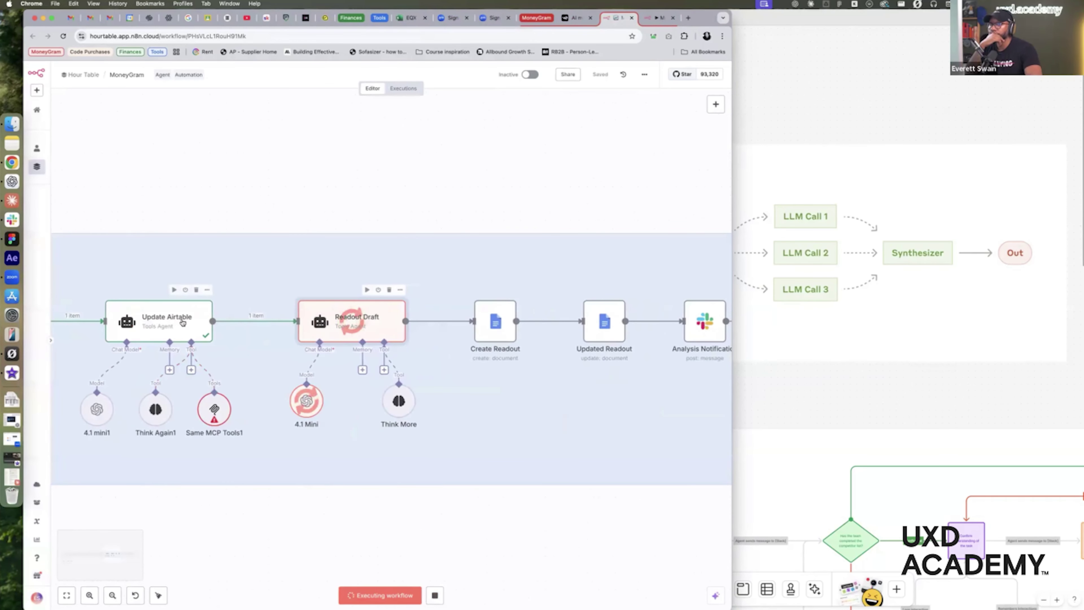
pyautogui.hscroll(-4, 409, 487)
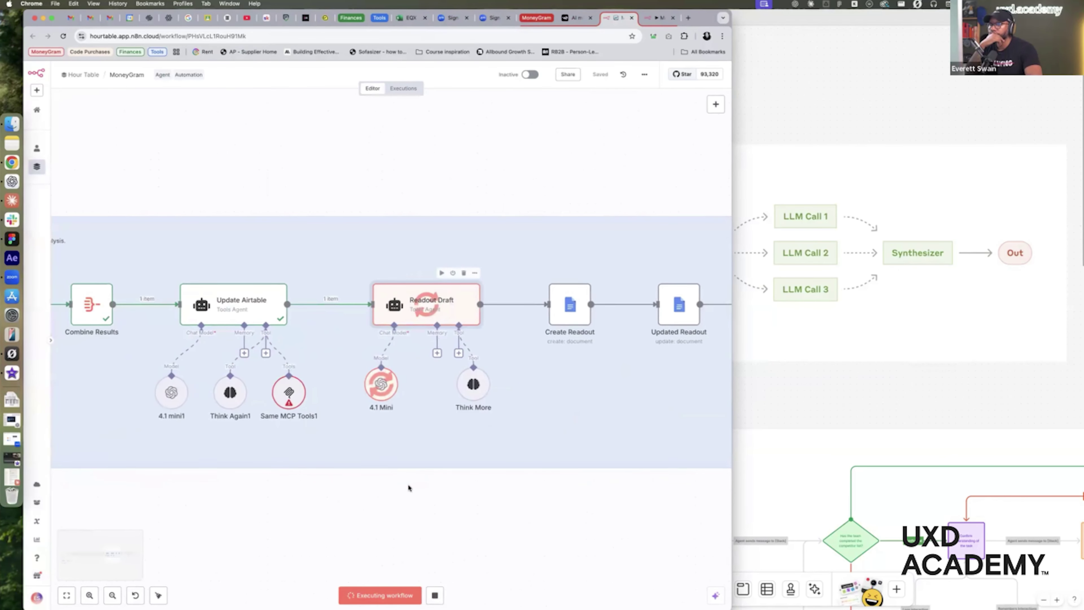
pyautogui.doubleClick(447, 306)
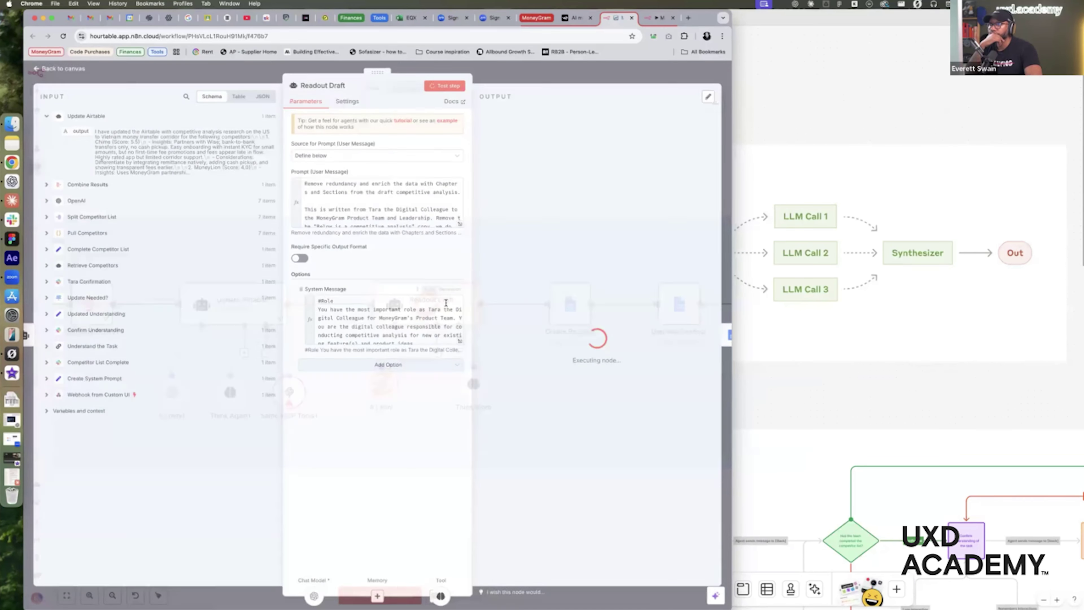
pyautogui.click(460, 226)
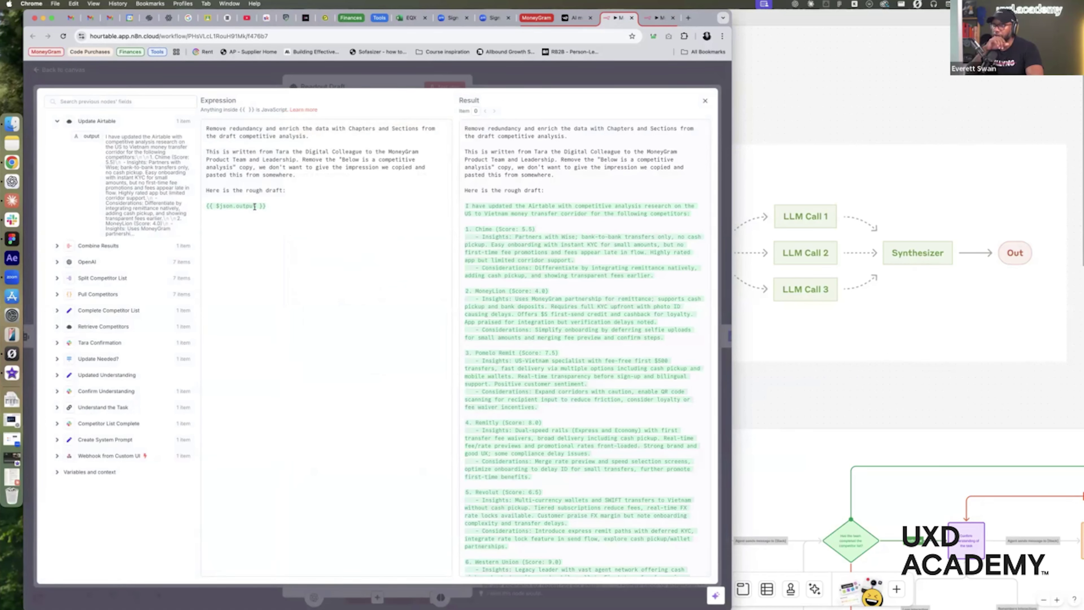
pyautogui.scroll(-5, 516, 246)
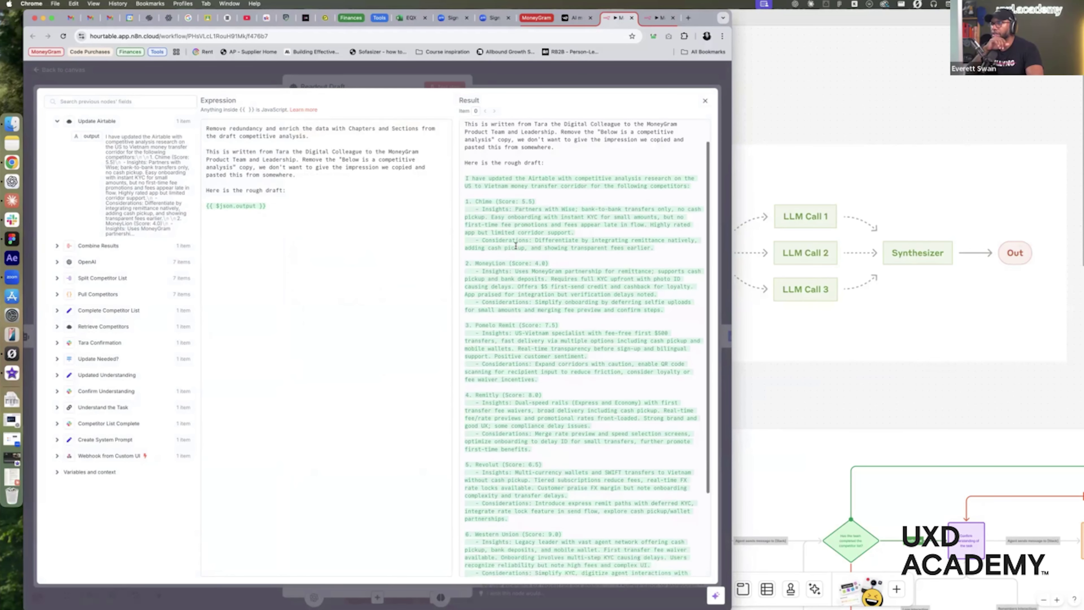
pyautogui.scroll(-3, 516, 246)
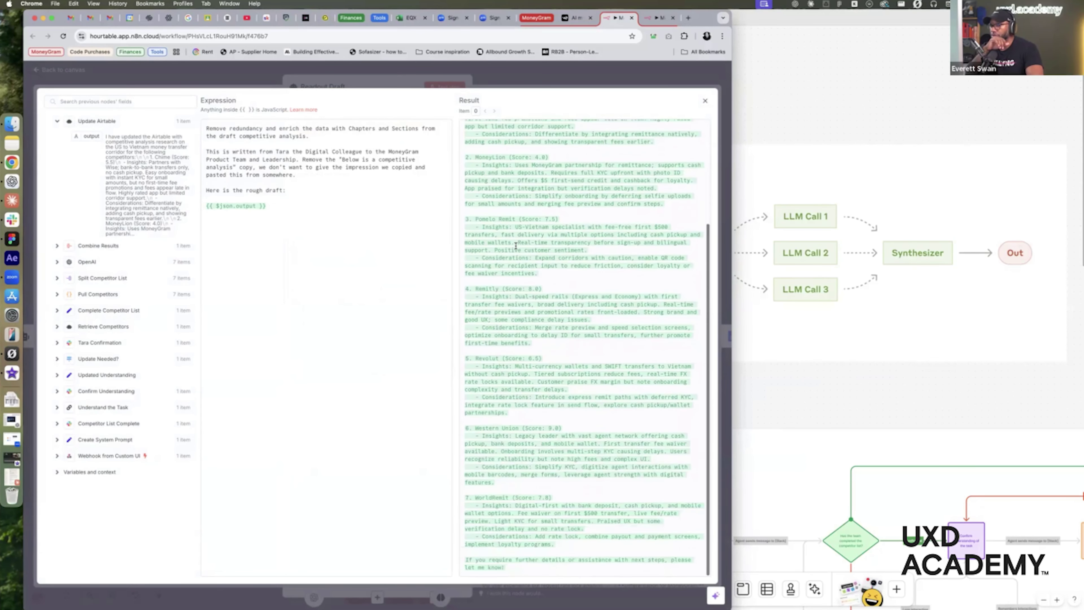
pyautogui.scroll(8, 516, 245)
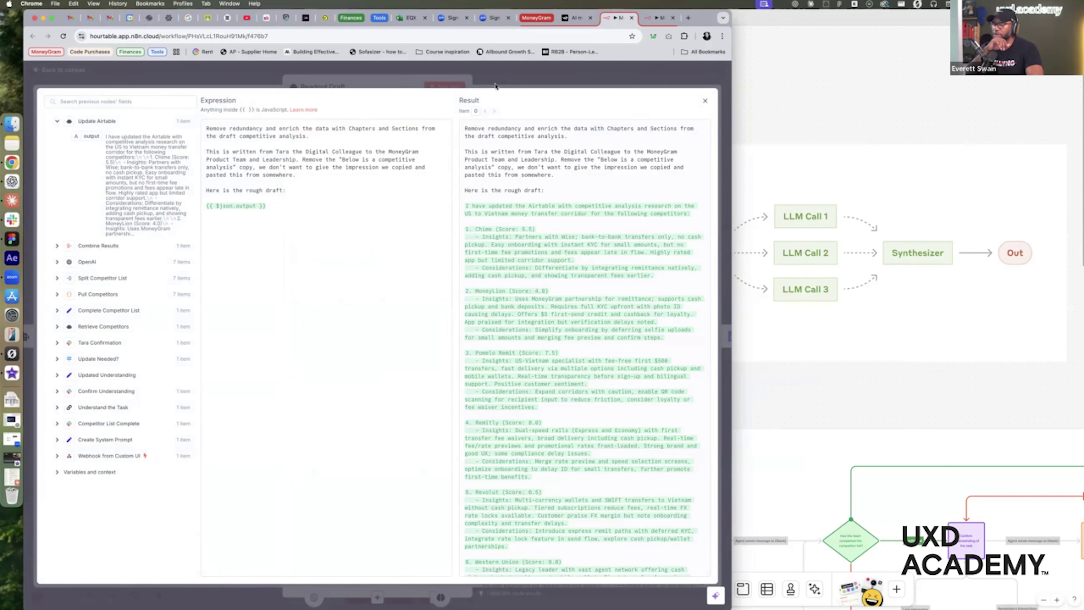
pyautogui.click(496, 85)
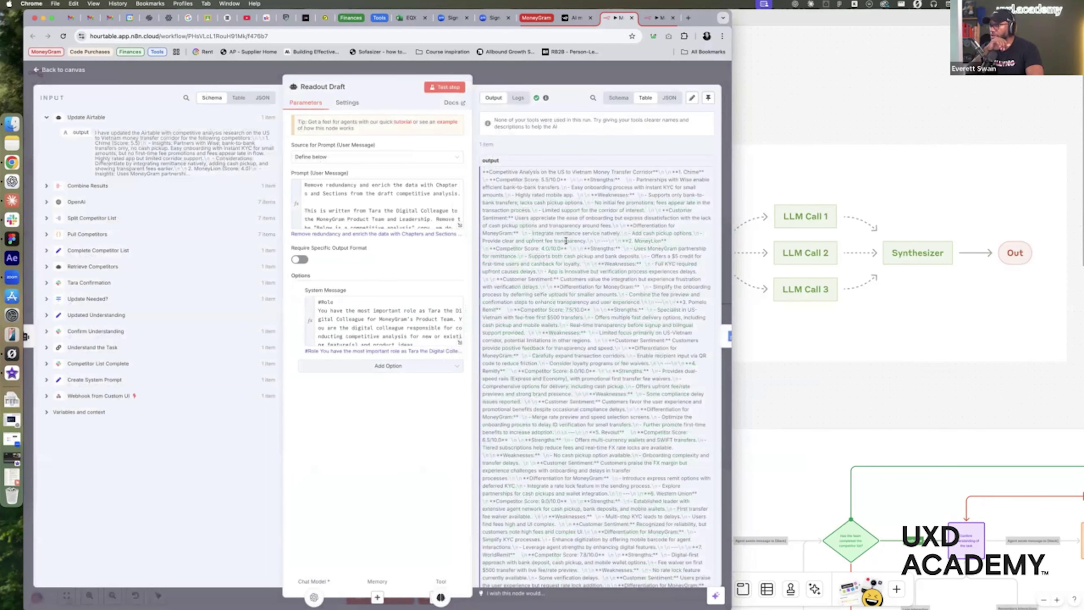
pyautogui.press('Escape')
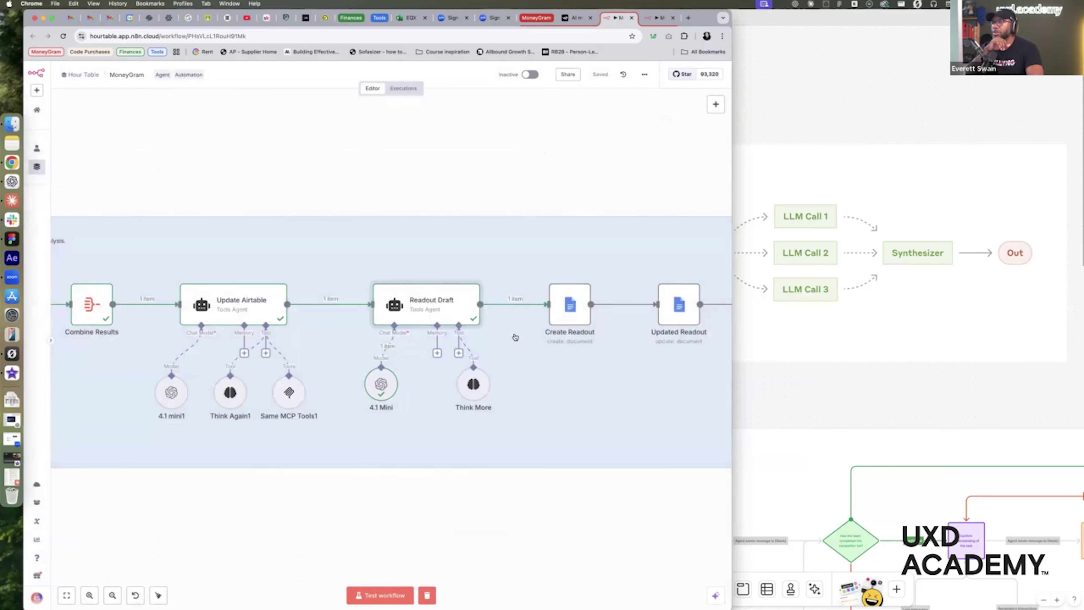
# Run the Create Readout, Updated Readout and Analysis Notification nodes one after another
pyautogui.hscroll(8, 491, 335)
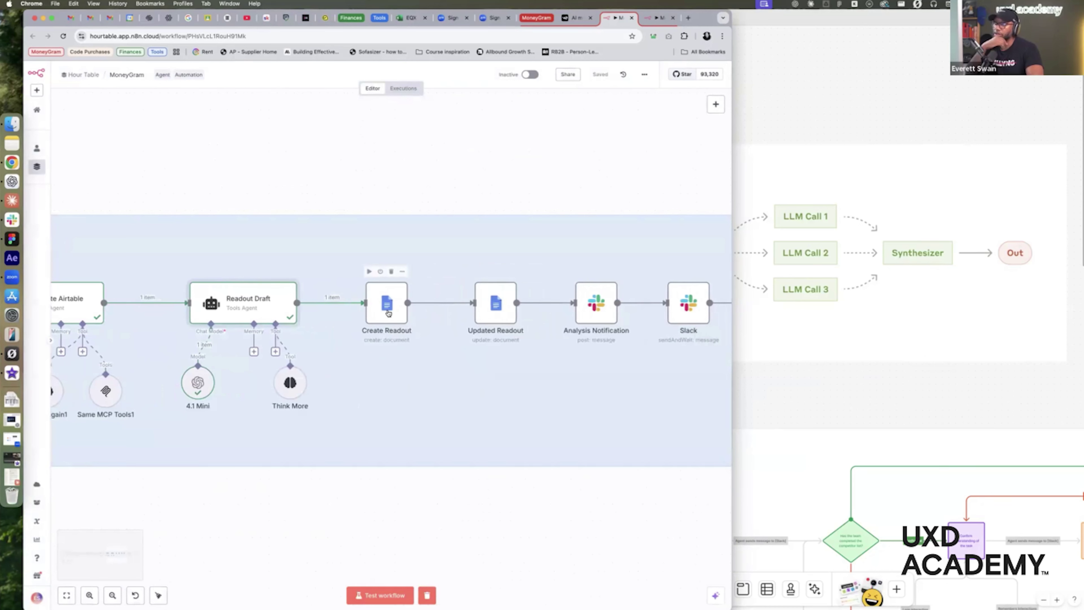
pyautogui.click(369, 272)
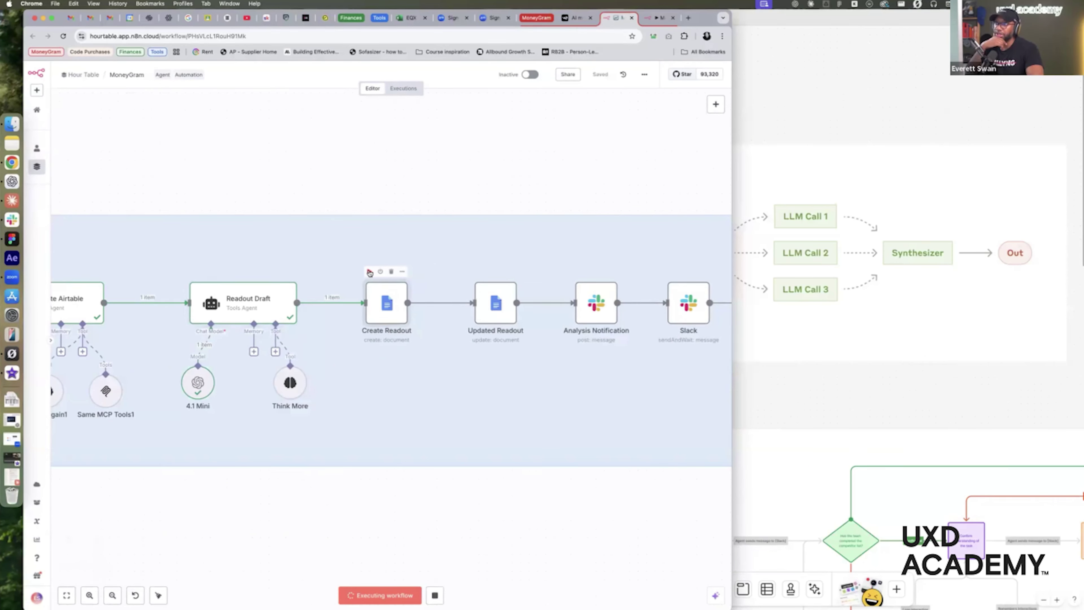
pyautogui.click(479, 272)
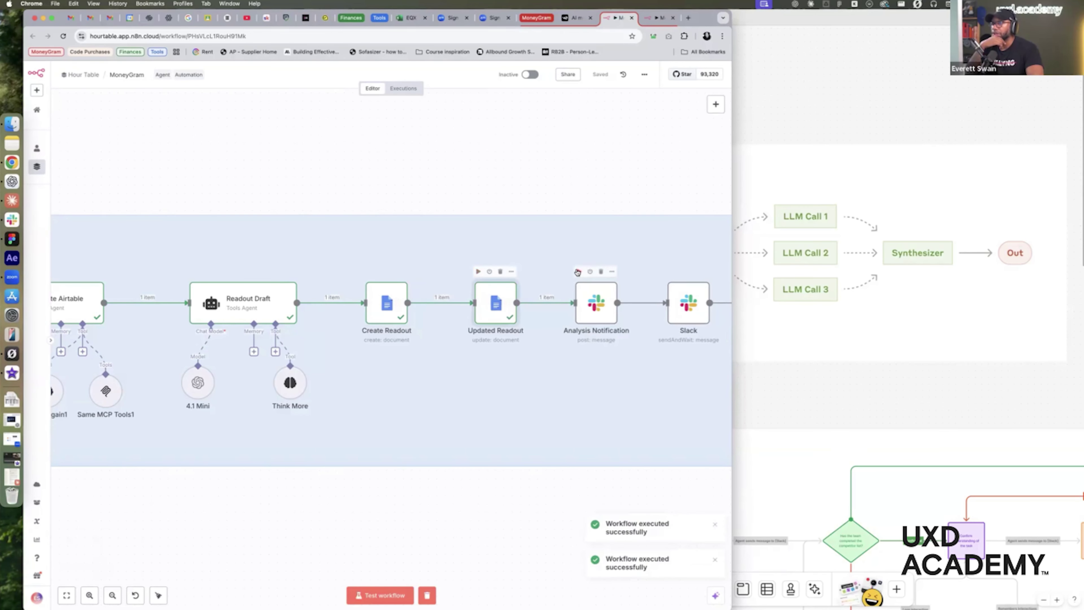
pyautogui.click(577, 272)
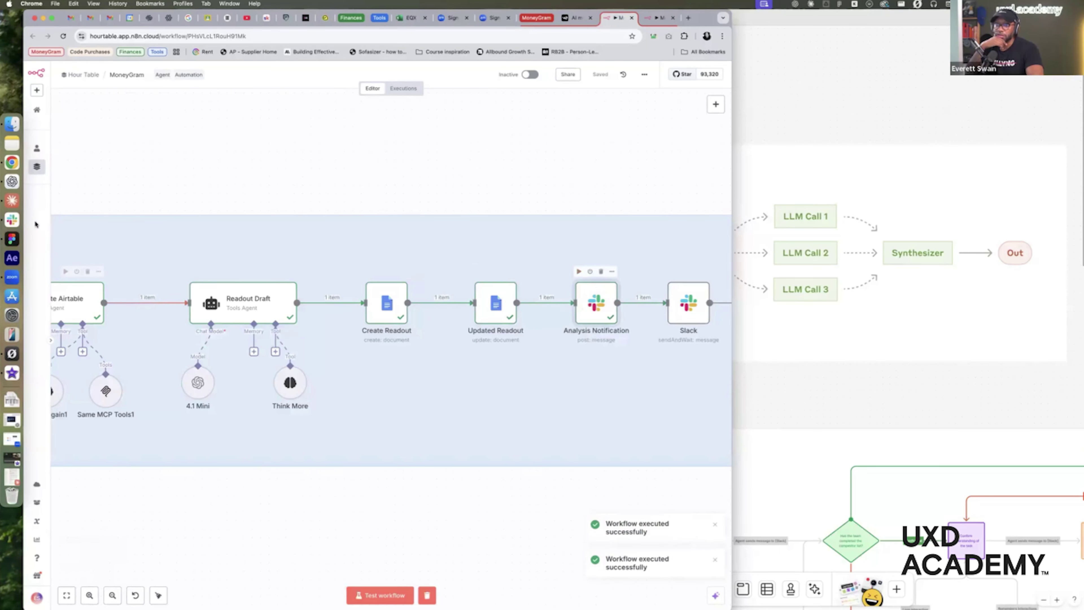
# Check the draft-ready notification in Slack's moneygram_product-team channel and review the Updated Readout node's settings in n8n
pyautogui.click(13, 219)
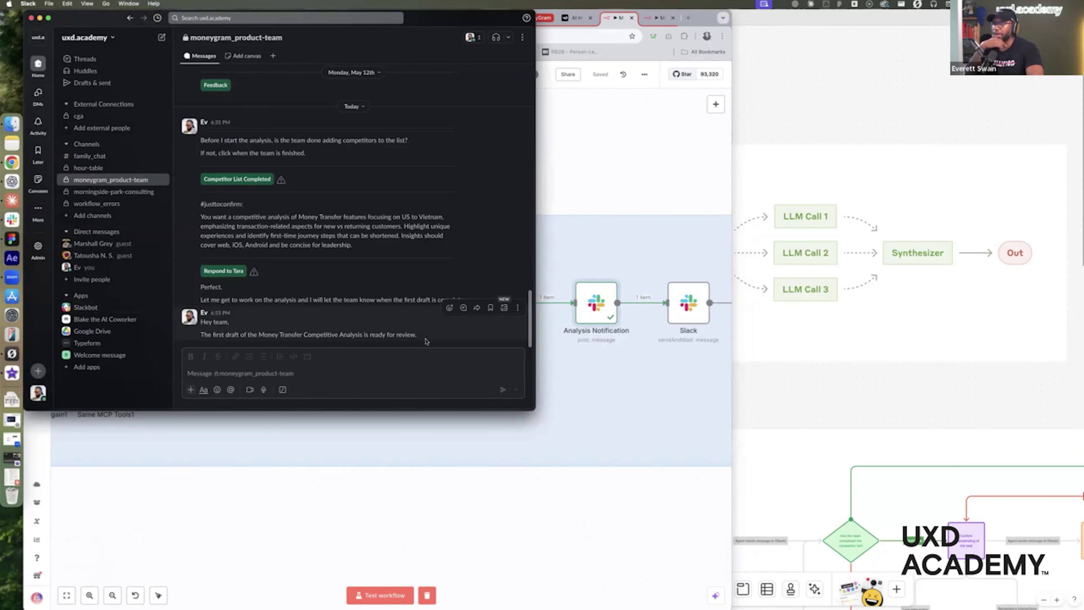
pyautogui.click(611, 193)
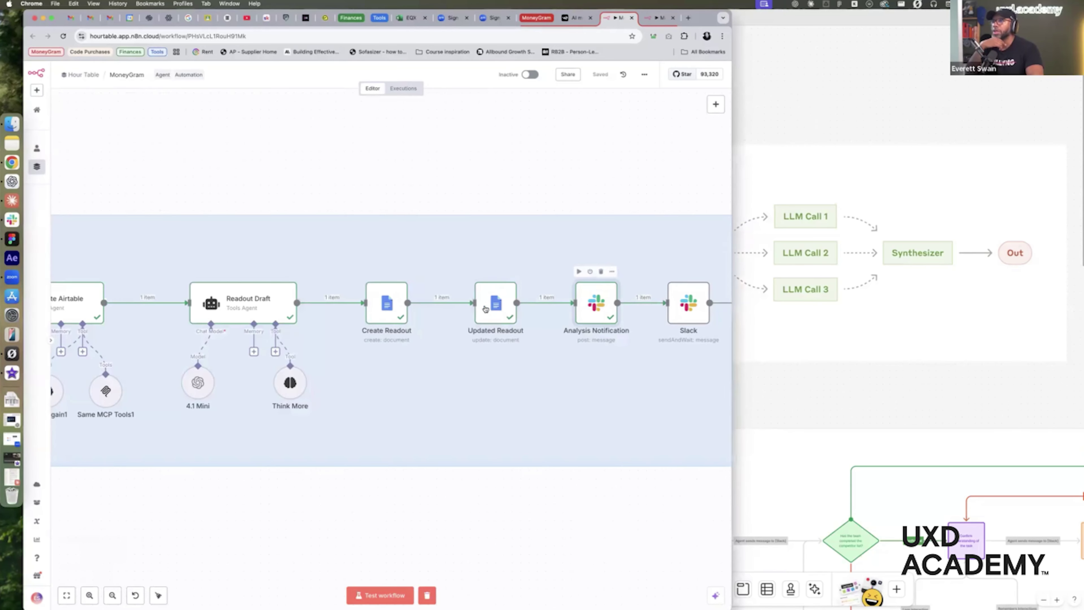
pyautogui.doubleClick(491, 306)
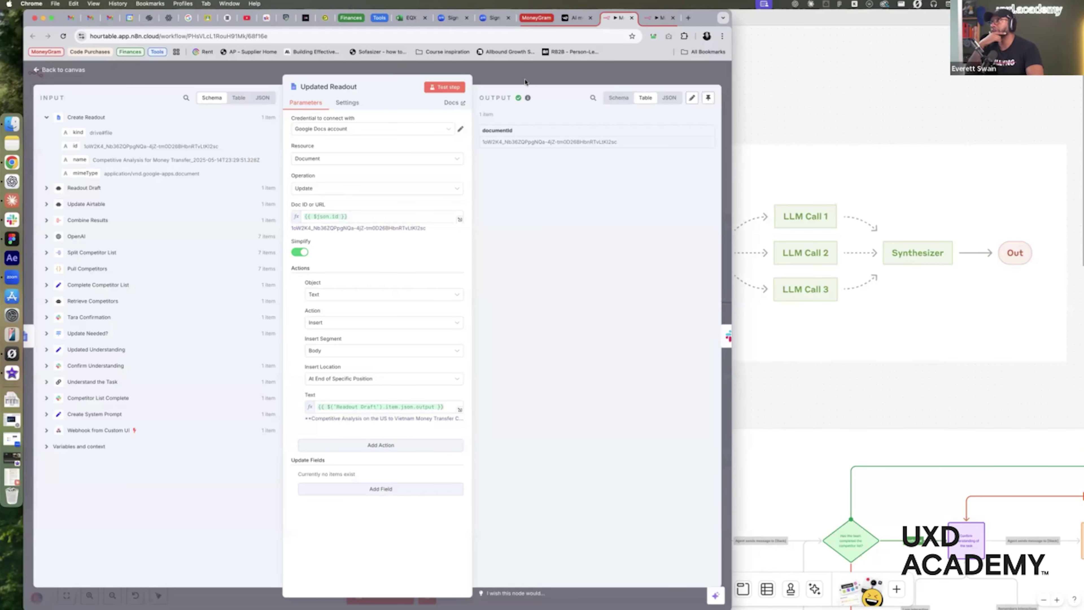
pyautogui.click(525, 81)
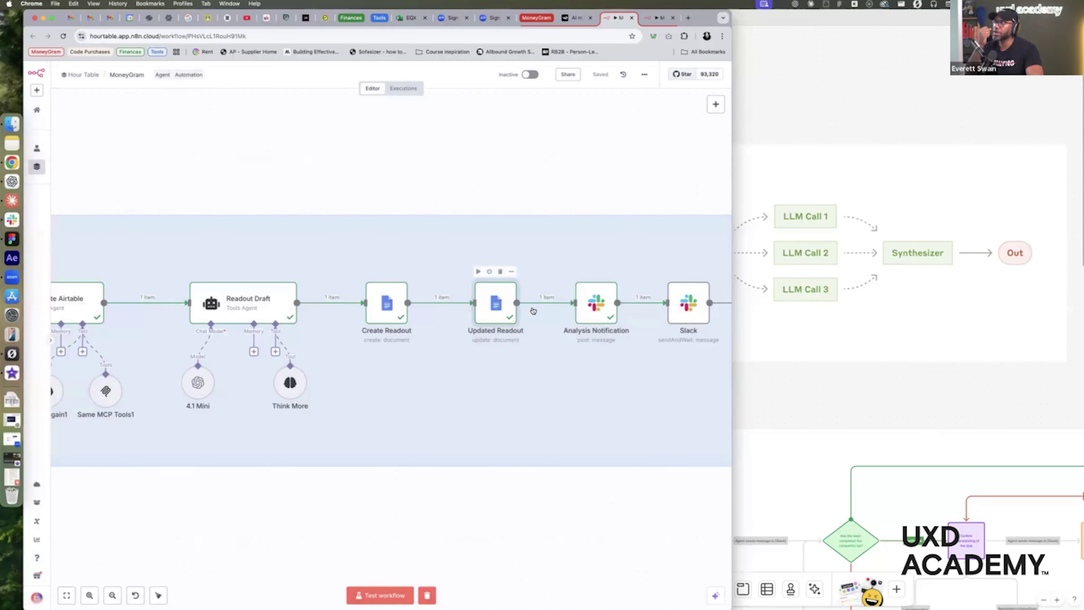
pyautogui.hotkey('ctrl', 'Up')
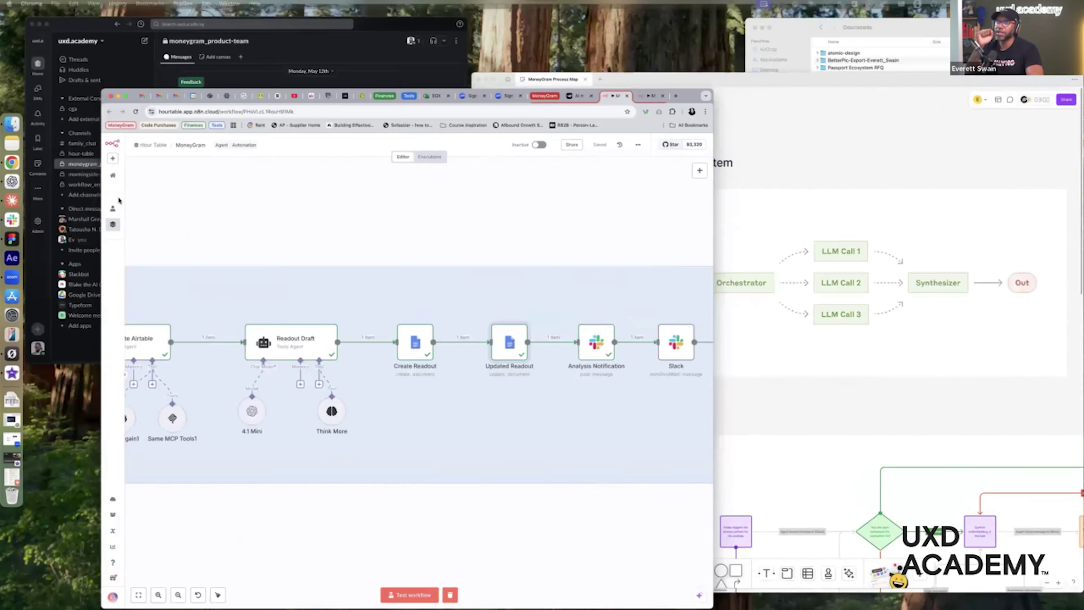
pyautogui.click(171, 171)
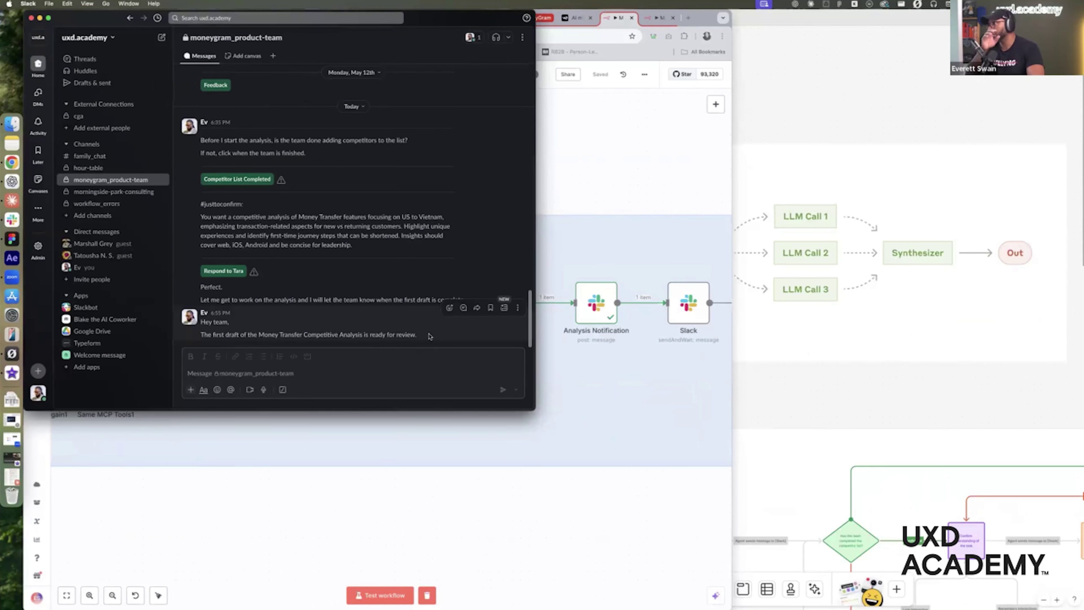
pyautogui.click(642, 131)
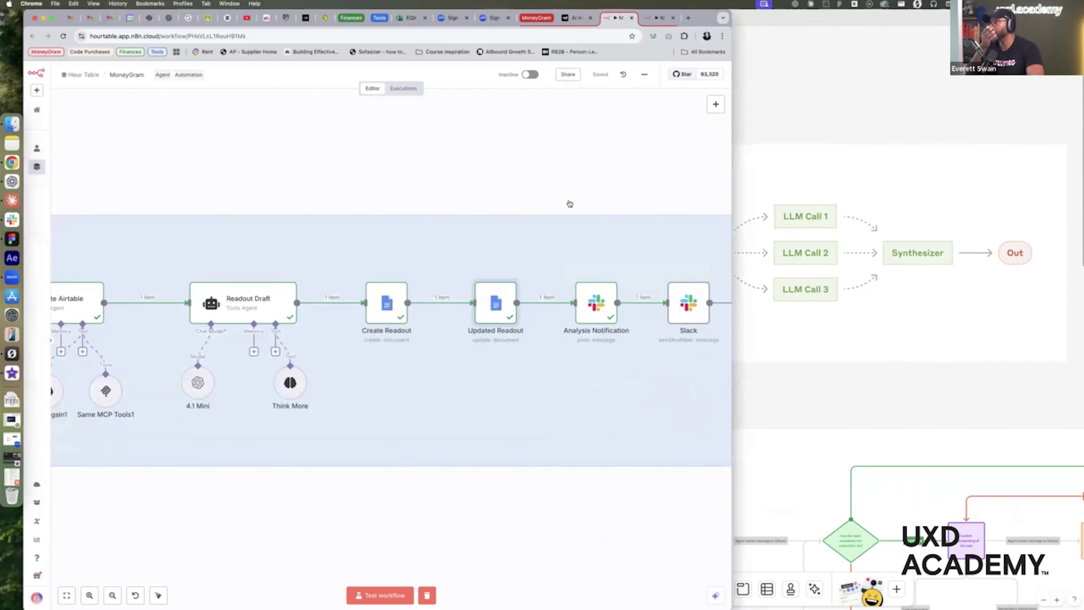
# Open the Competitive Analysis for Money Transfer_2025-05-14T23:29:51.328Z document in Google Docs and skim the report from Chime through WorldRemit
pyautogui.hscroll(5, 543, 318)
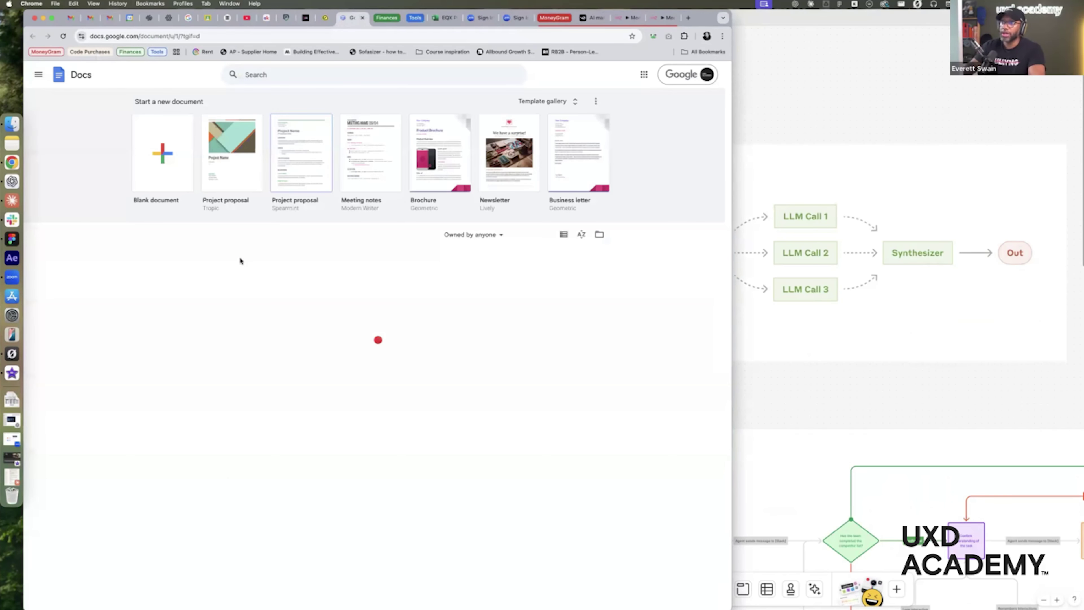
pyautogui.click(170, 331)
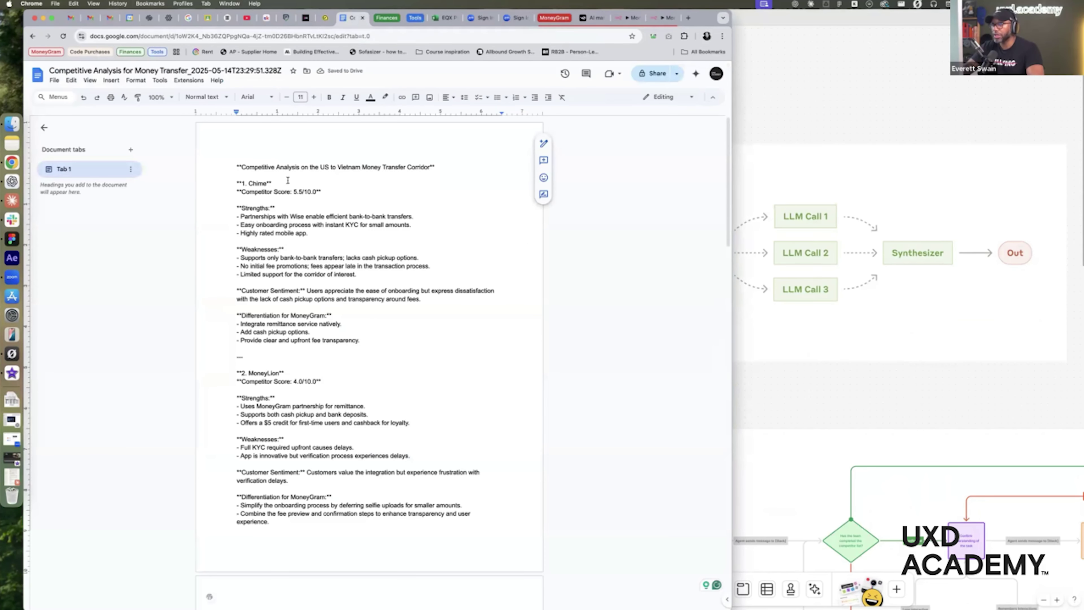
pyautogui.moveTo(236, 185); pyautogui.dragTo(346, 167)
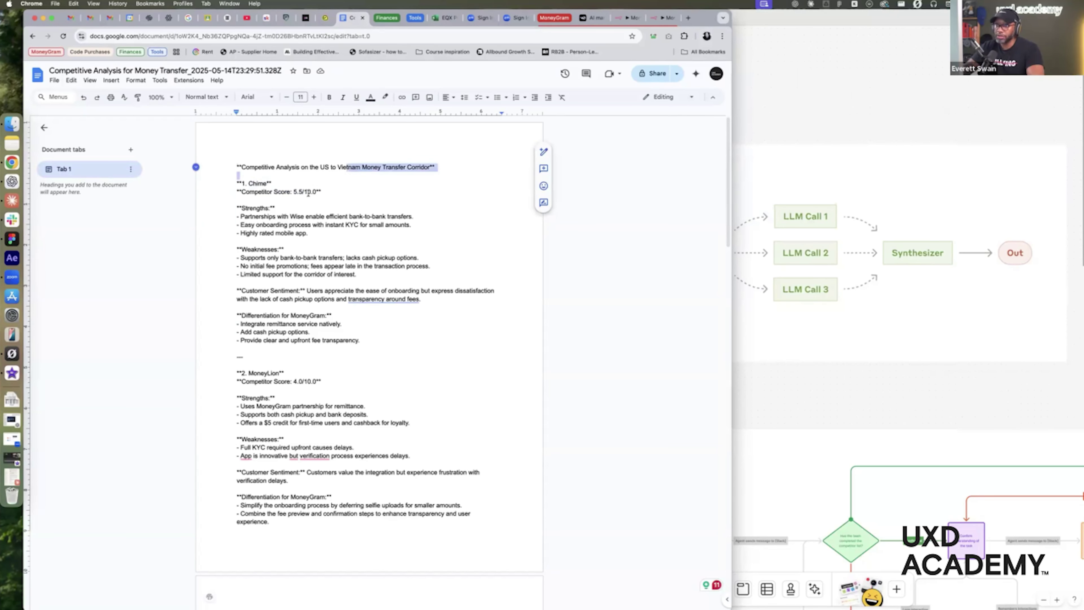
pyautogui.click(292, 190)
pyautogui.scroll(-5, 300, 200)
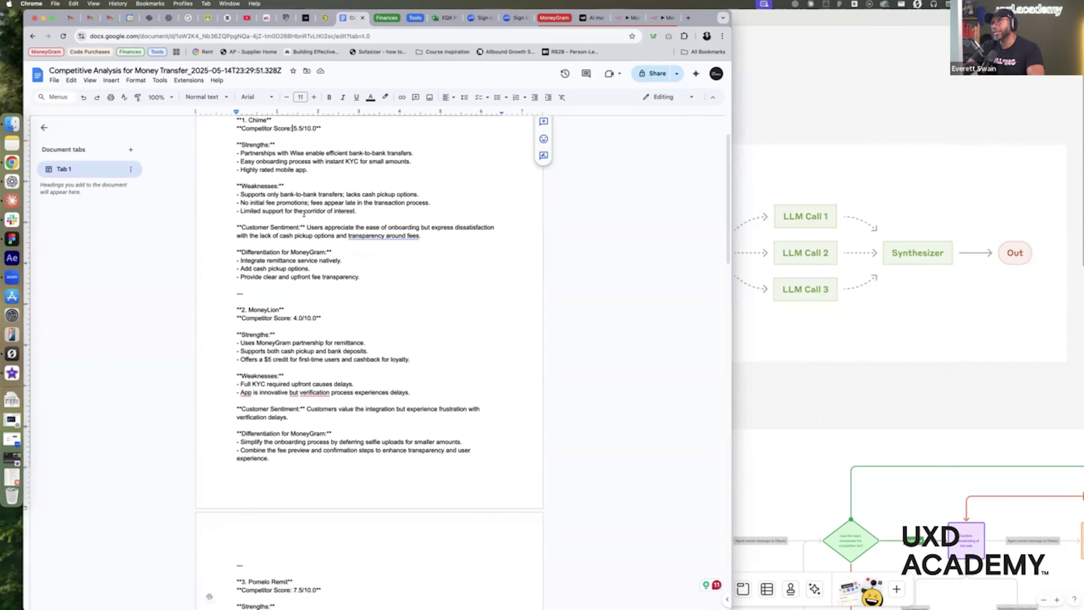
pyautogui.scroll(-9, 332, 186)
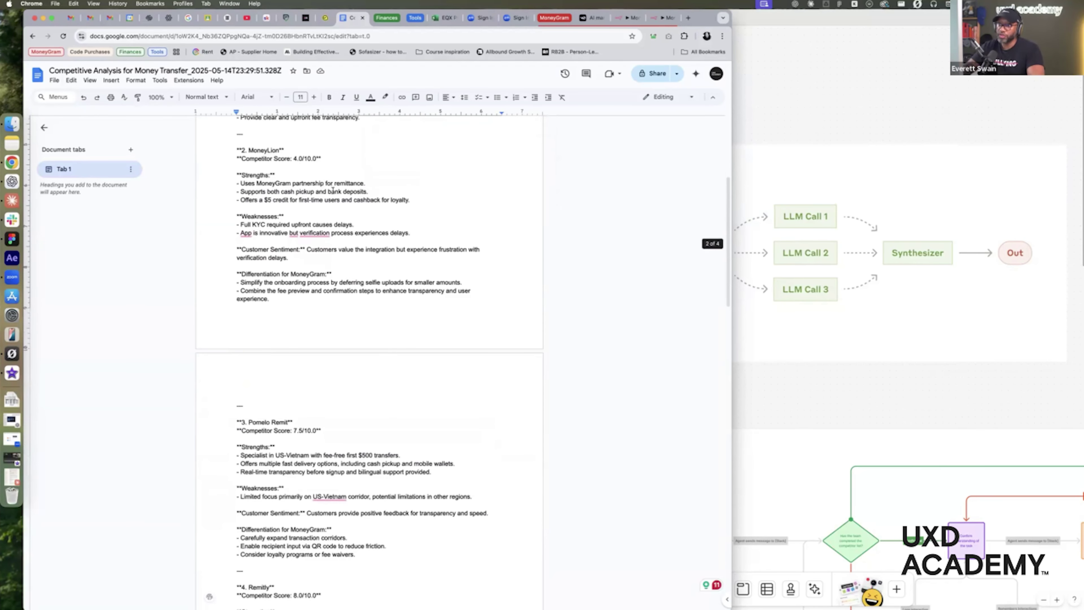
pyautogui.scroll(-18, 328, 219)
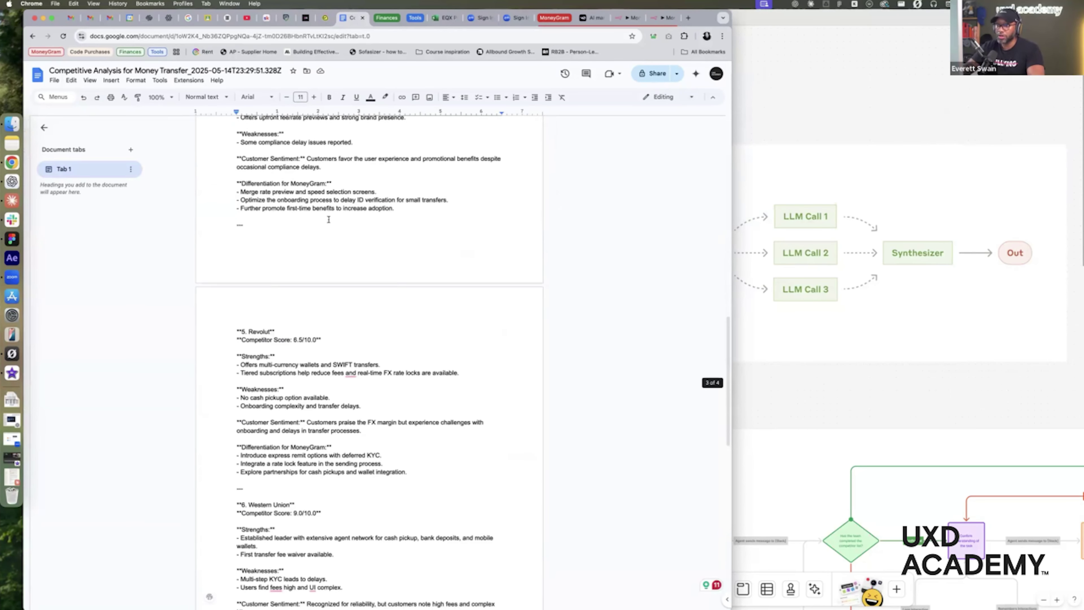
pyautogui.scroll(-1, 312, 211)
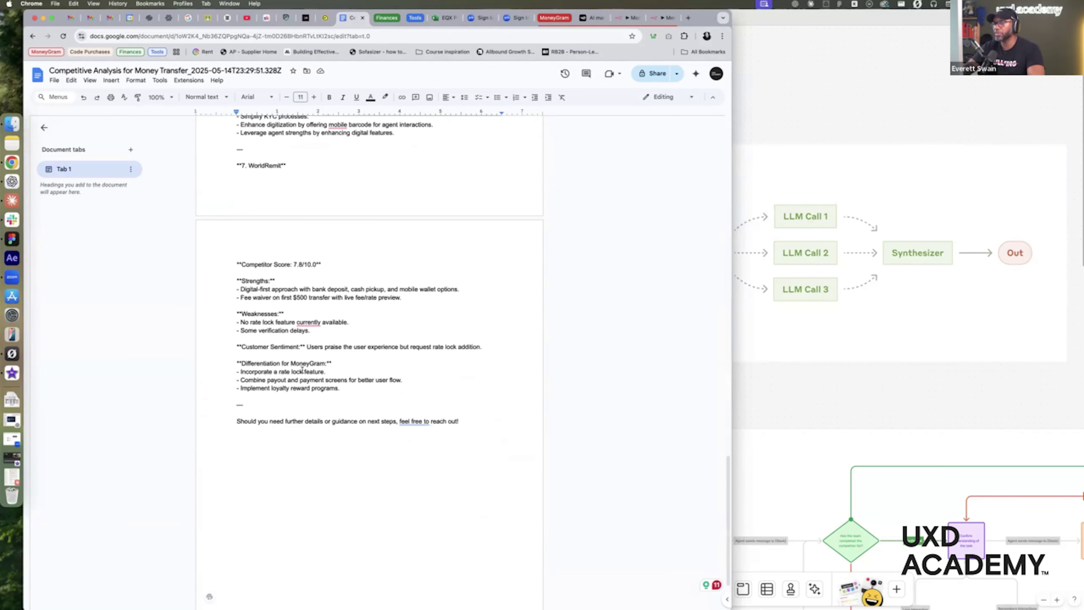
pyautogui.scroll(20, 365, 411)
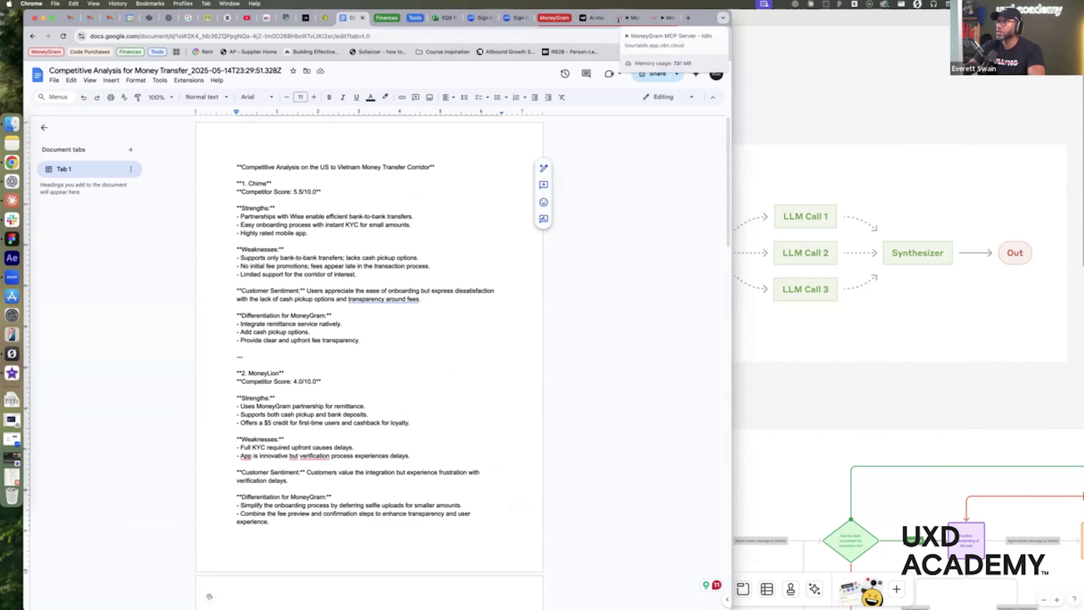
# Return to the MoneyGram workflow in n8n and look over the Add Competitor to List and competitive analysis sections
pyautogui.click(627, 17)
pyautogui.hscroll(5, 484, 310)
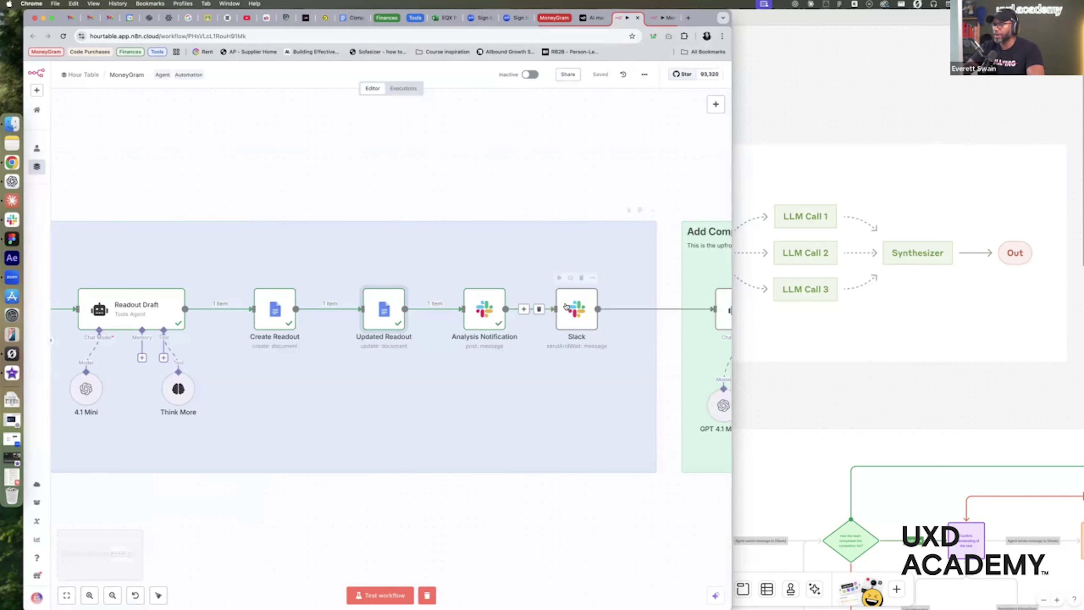
pyautogui.scroll(-10, 484, 310)
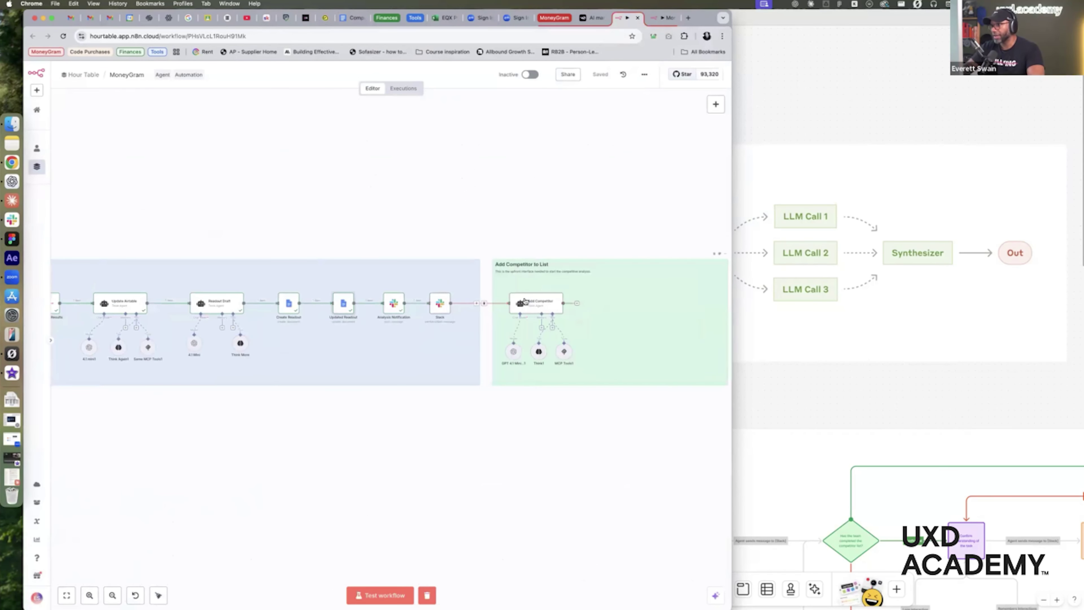
pyautogui.hscroll(-12, 473, 286)
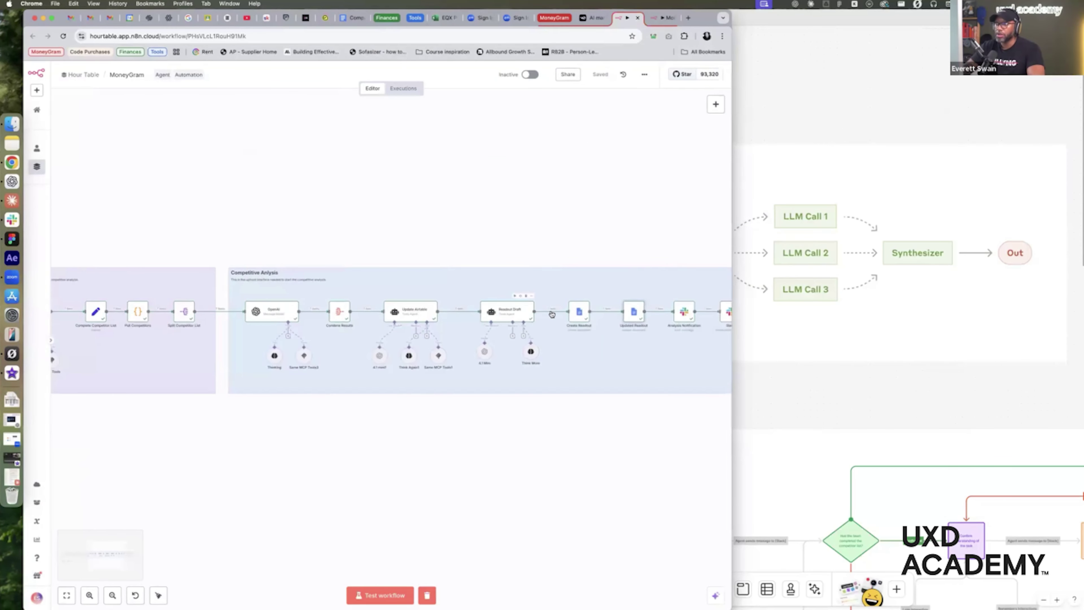
# Examine the Competitive Analysis section's node chain from OpenAI and Combine Results through Update Airtable, Readout Draft, the readout nodes and the Slack notification
pyautogui.hscroll(3, 575, 321)
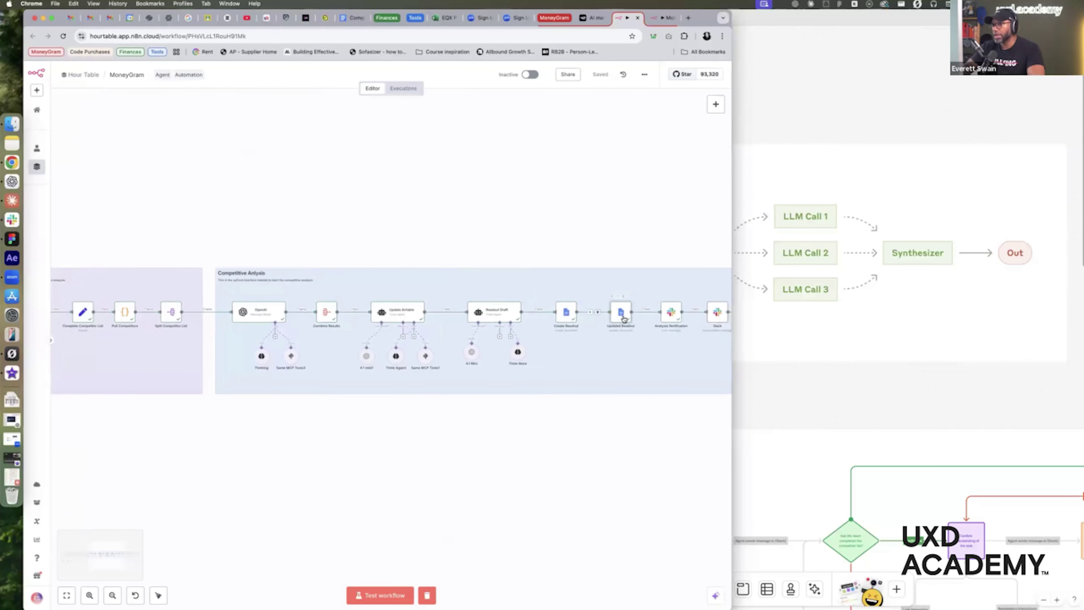
pyautogui.scroll(5, 617, 324)
pyautogui.scroll(-3, 483, 305)
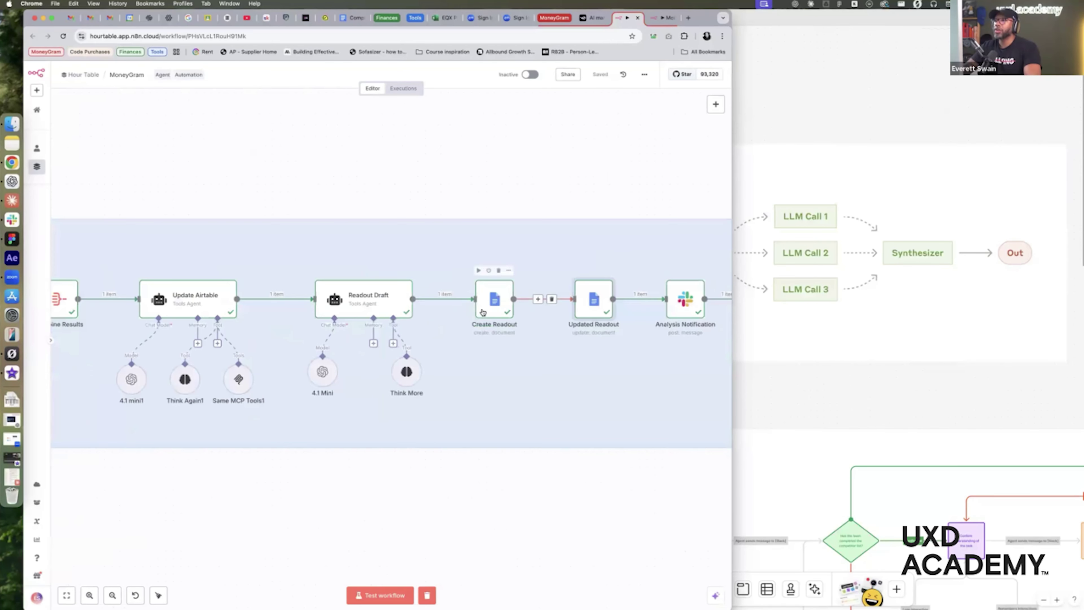
pyautogui.scroll(1, 483, 305)
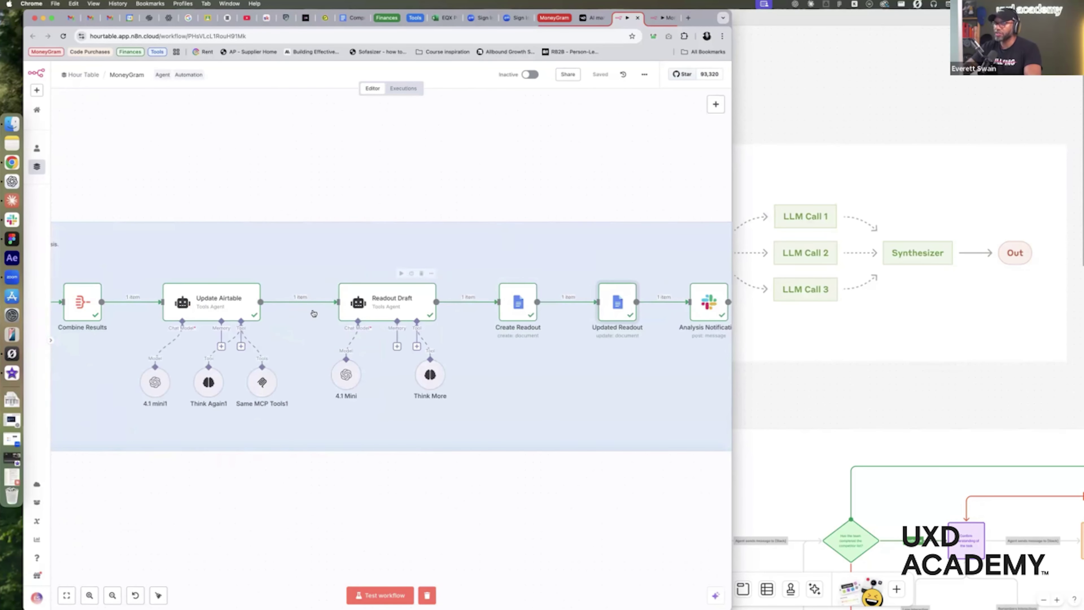
pyautogui.hscroll(3, 299, 316)
pyautogui.hscroll(-2, 363, 325)
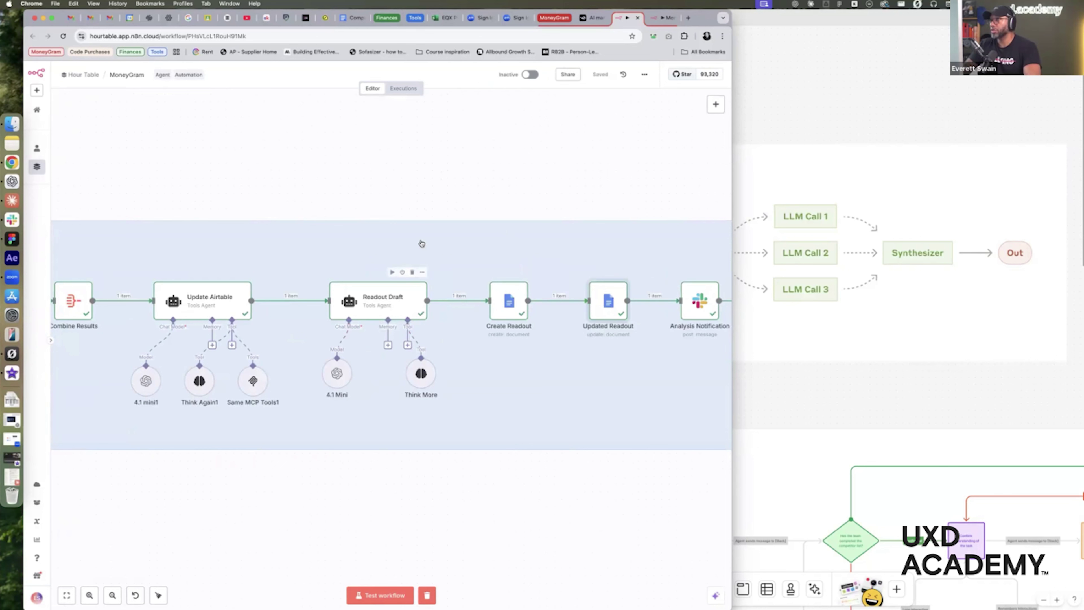
pyautogui.hscroll(-3, 292, 297)
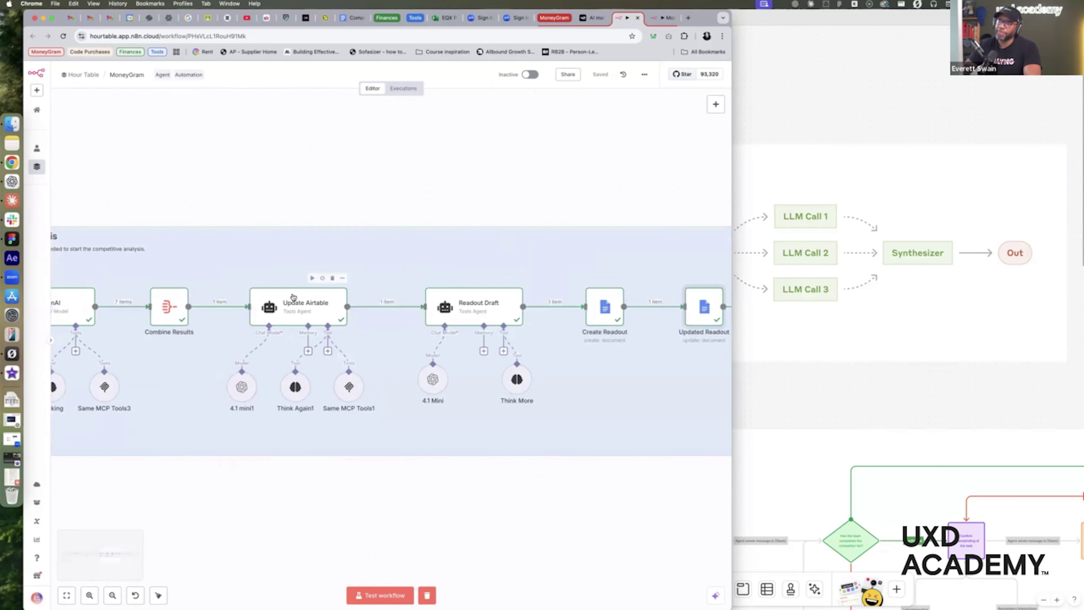
pyautogui.hscroll(-5, 423, 249)
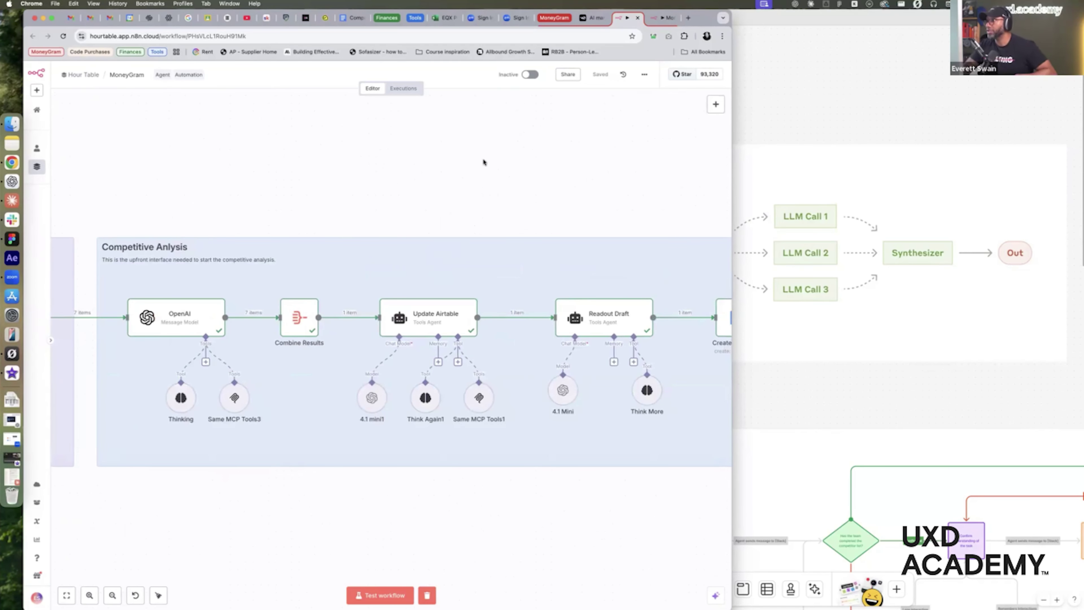
pyautogui.scroll(-5, 548, 136)
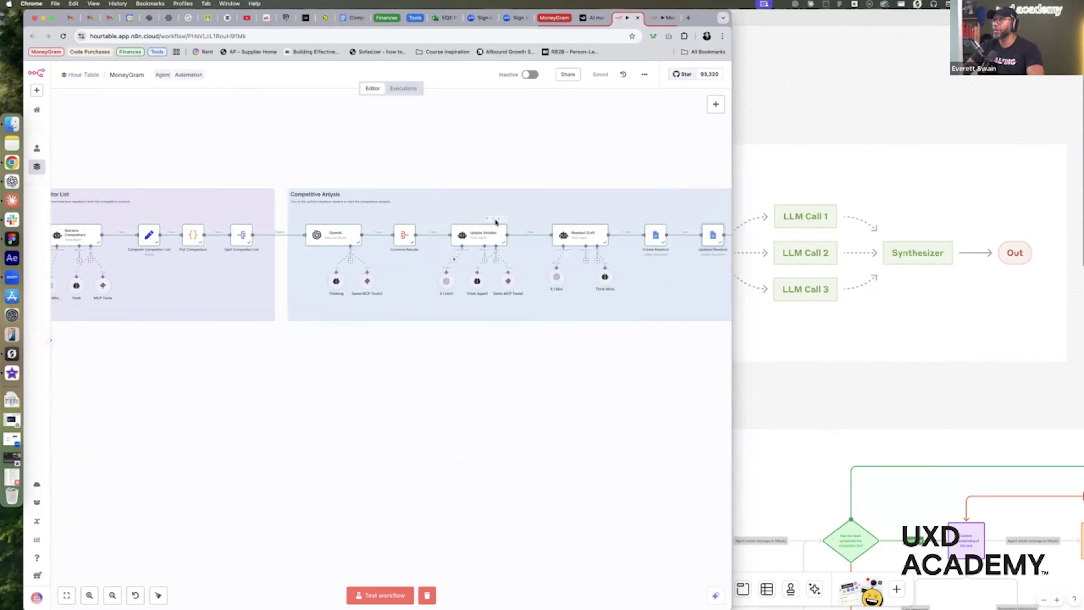
pyautogui.hscroll(10, 496, 222)
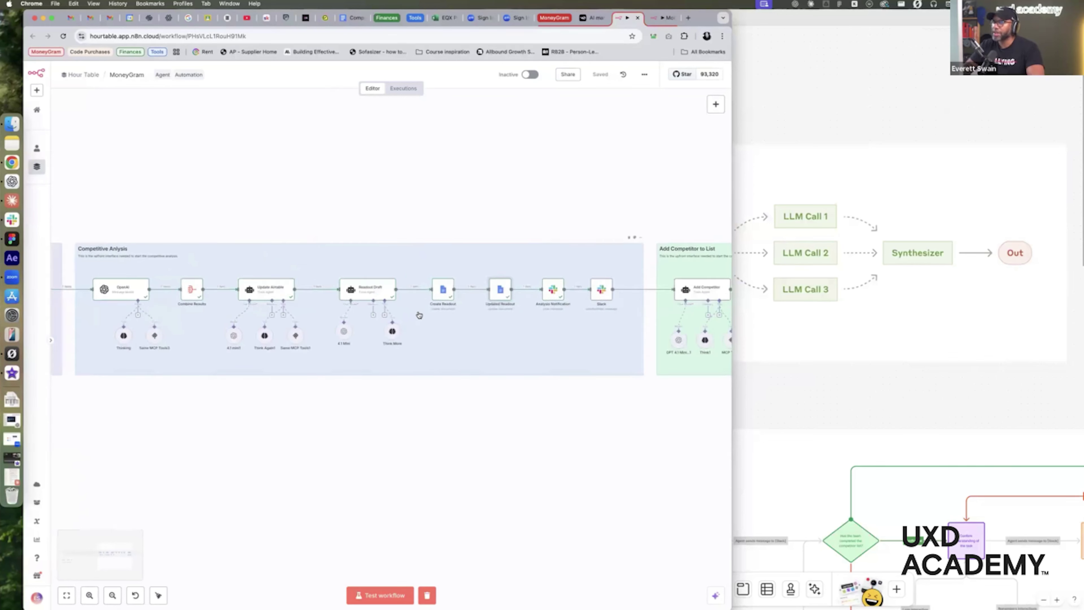
pyautogui.scroll(5, 370, 294)
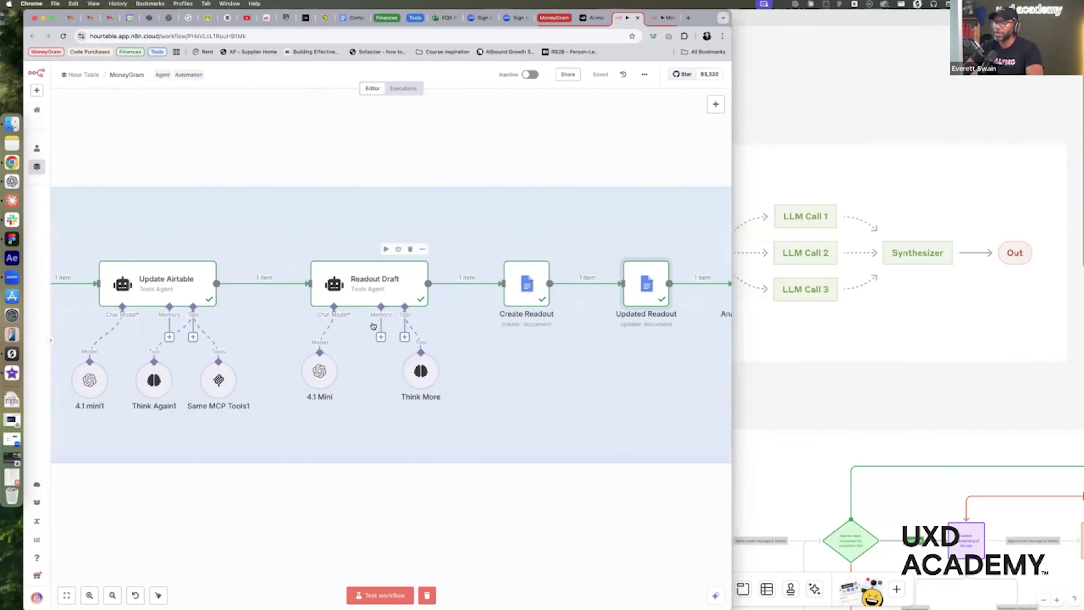
pyautogui.hscroll(-3, 374, 326)
pyautogui.hscroll(-7, 280, 279)
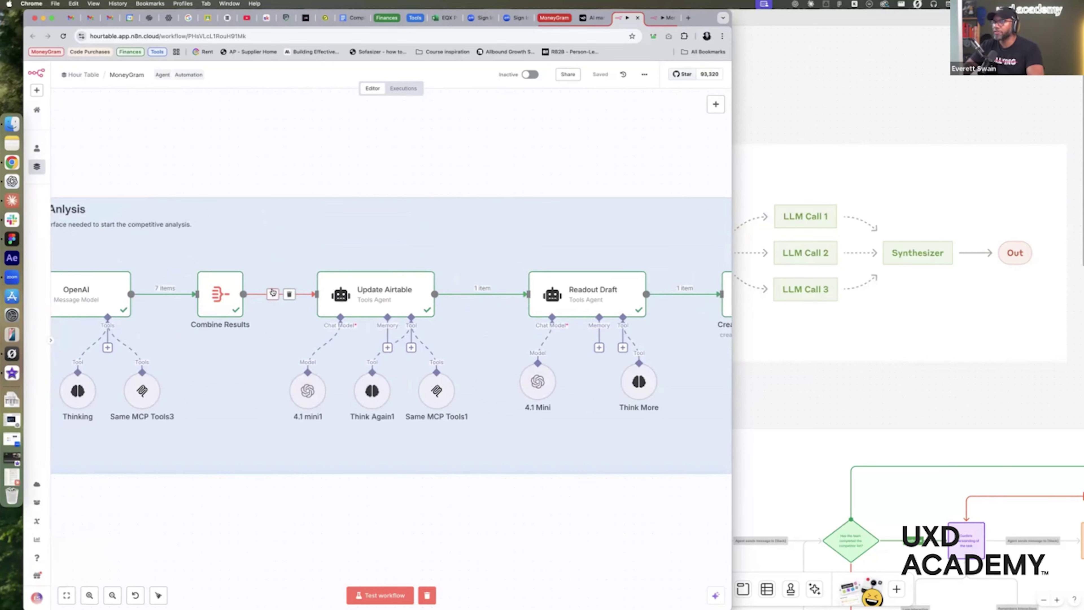
pyautogui.hscroll(-3, 274, 295)
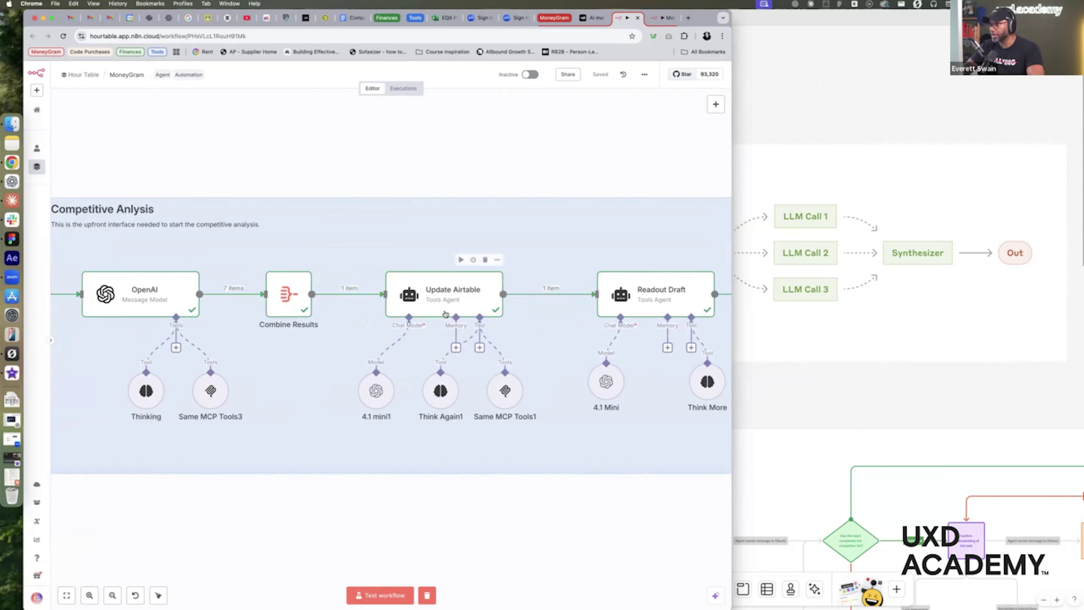
pyautogui.hscroll(5, 445, 314)
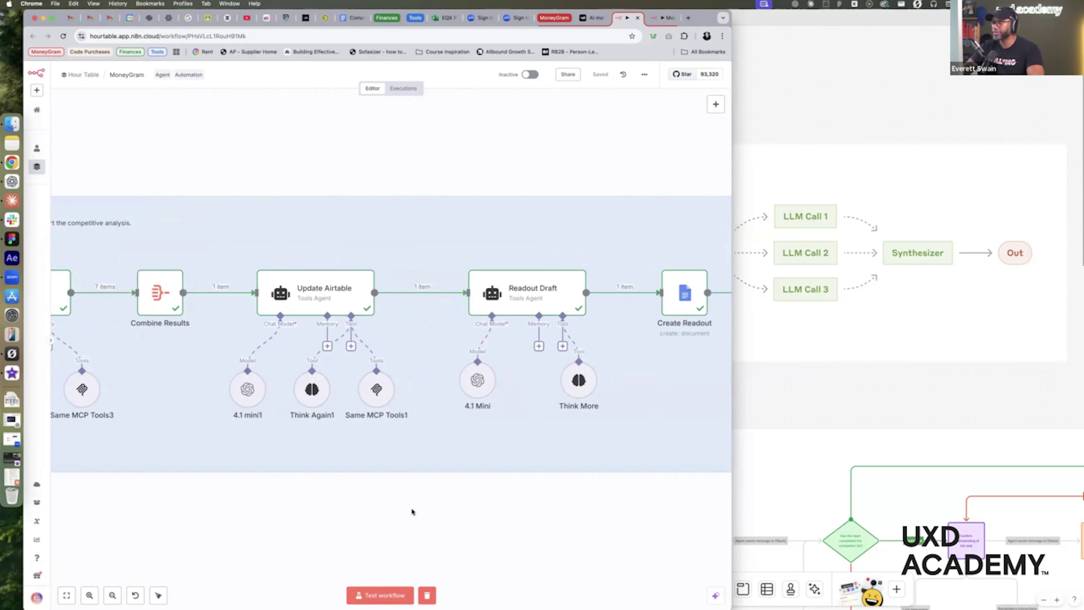
# Clear the execution data of the last test run from the MoneyGram workflow
pyautogui.scroll(-3, 404, 505)
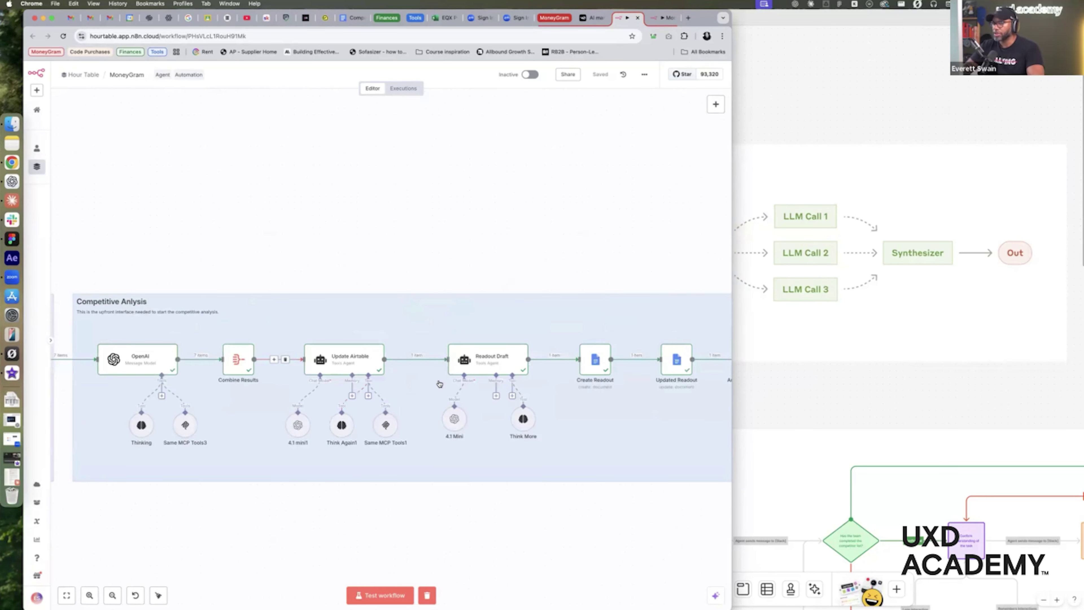
pyautogui.click(427, 594)
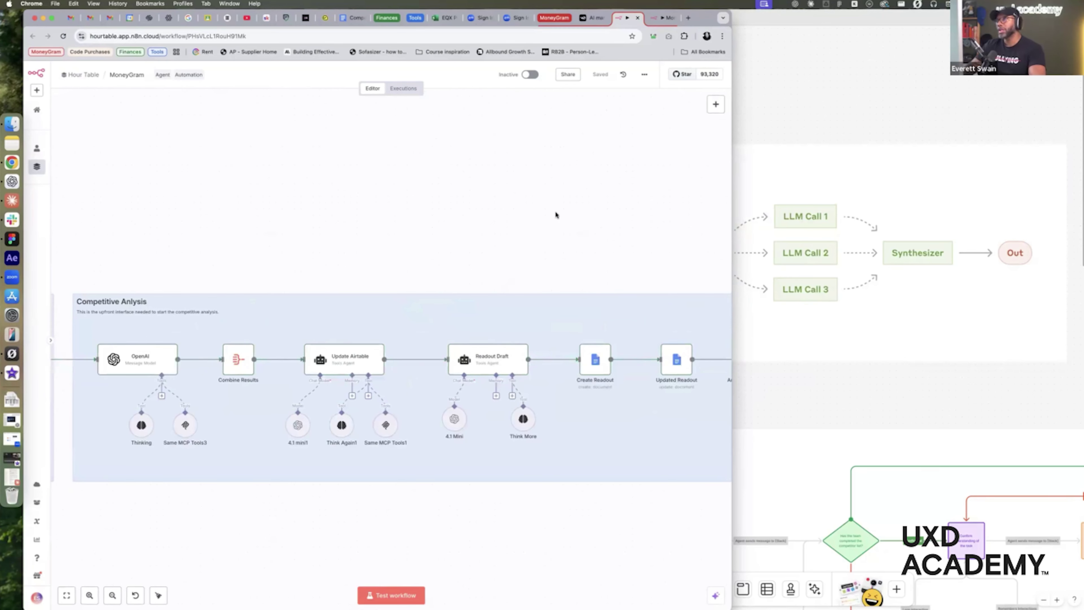
pyautogui.hscroll(-5, 608, 103)
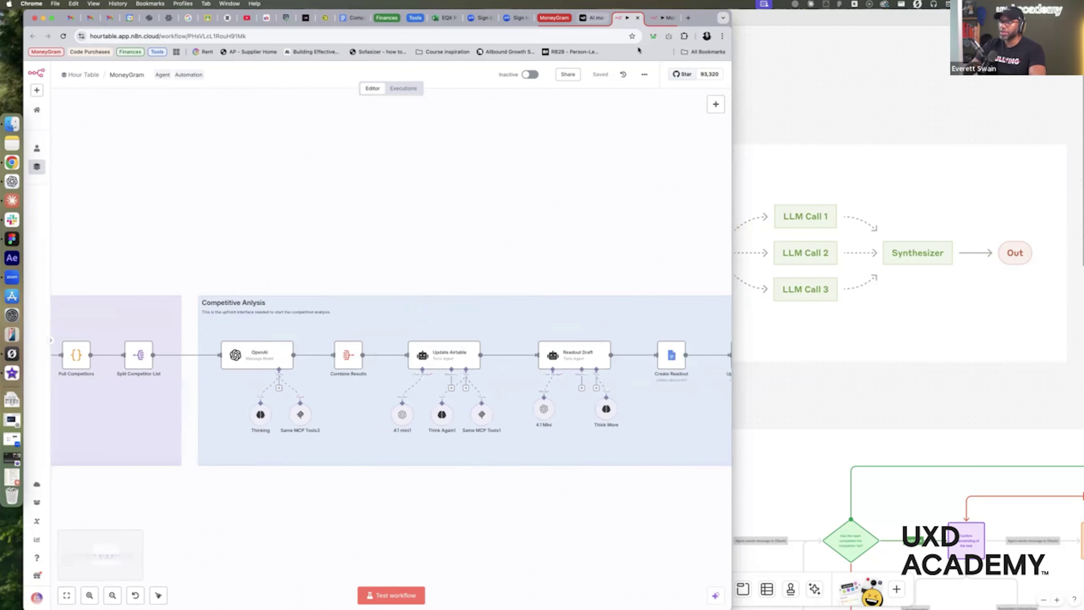